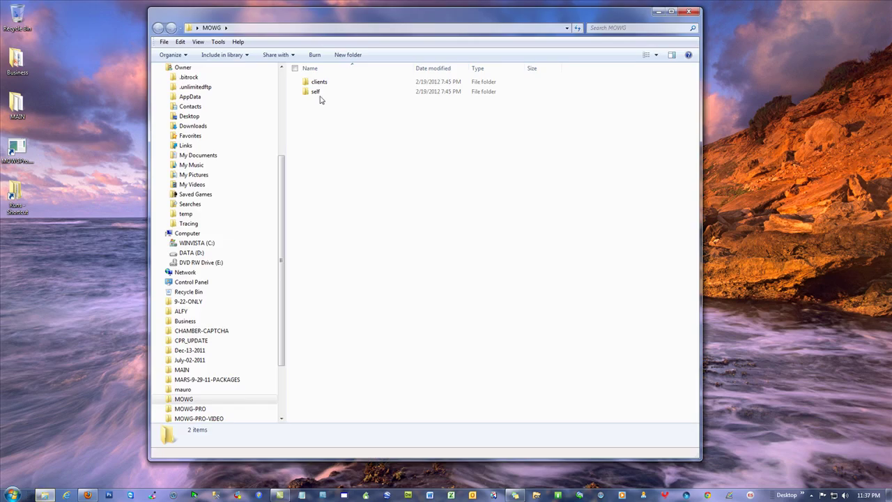
Create 'New Microsoft Excel Worksheet.xlsx' in MOWG\self\1-MA and open it in Excel.
double_click(316, 91)
double_click(320, 83)
right_click(341, 105)
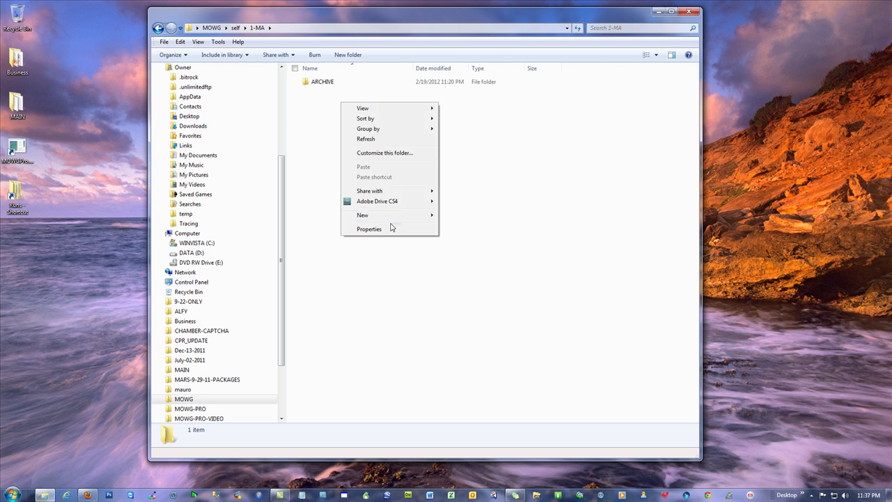
mouse_move(394, 217)
left_click(481, 352)
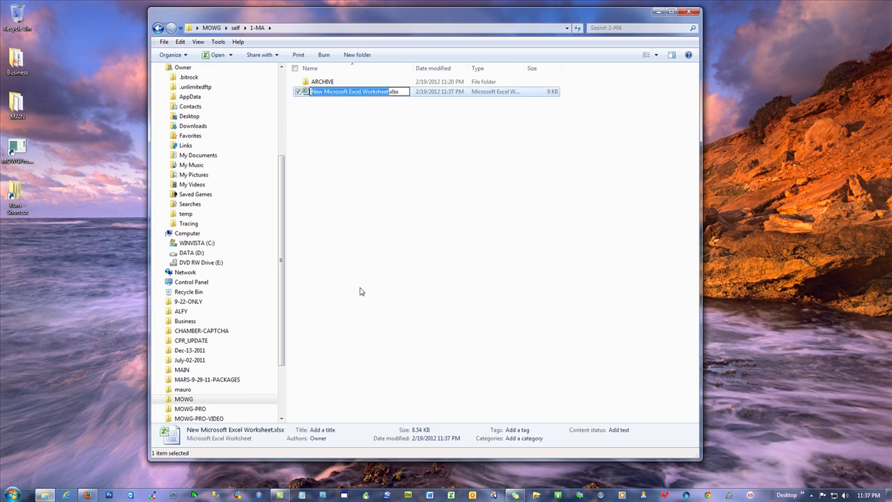
key("Return")
double_click(342, 95)
Import the mowg-affiliate.com page HTML with the MOWG Import Webpage tool.
left_click(264, 16)
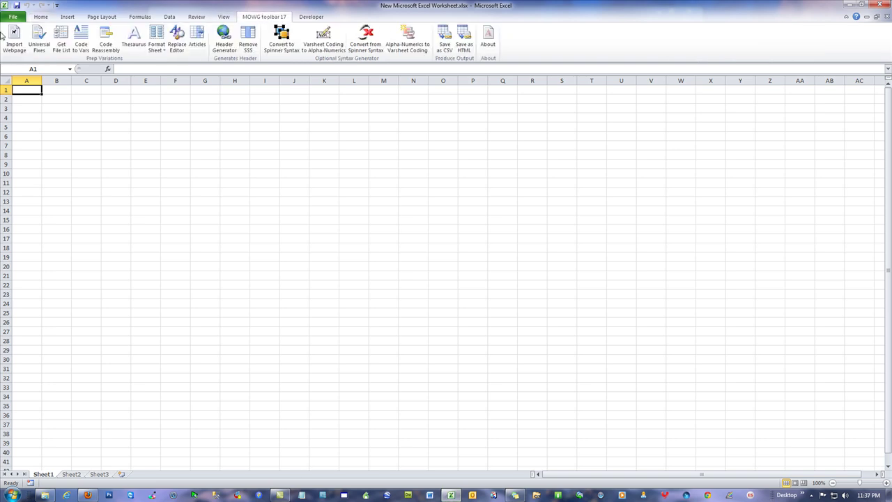
left_click(14, 38)
type("mowg-affiliate.com")
key("Return")
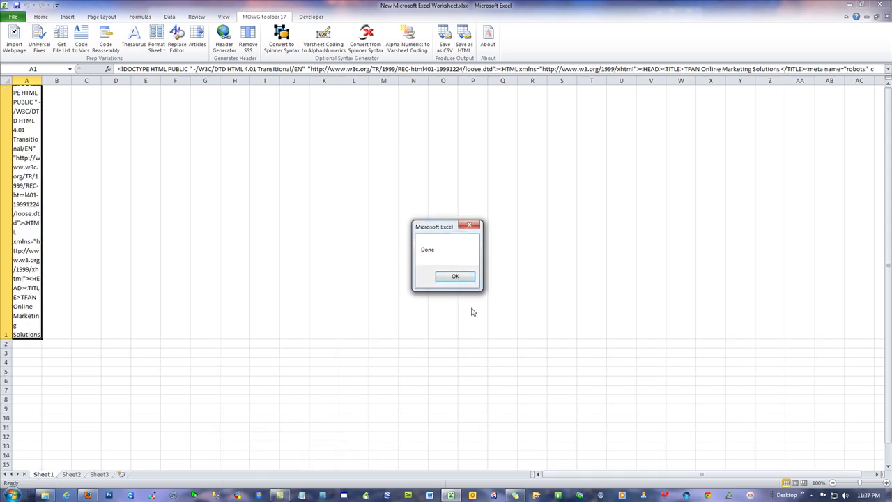
left_click(454, 276)
Apply the universal replacements to the imported HTML.
left_click(39, 37)
left_click_drag(516, 211, 511, 280)
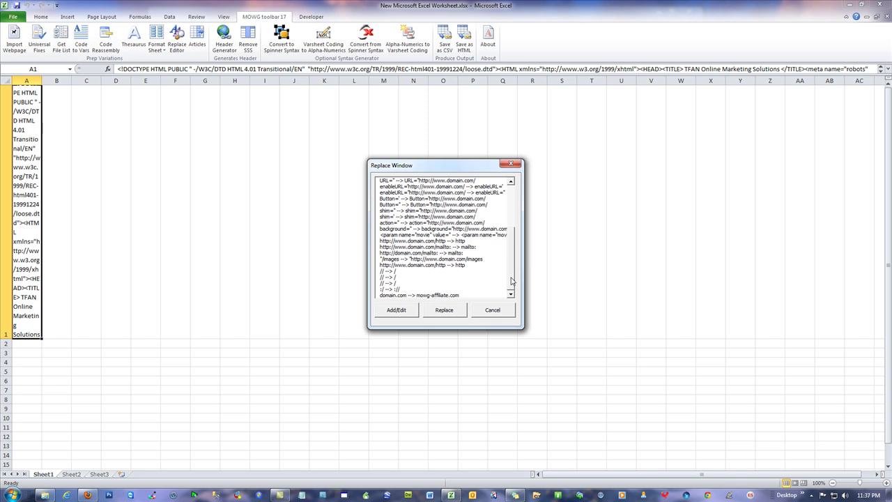
left_click(439, 311)
left_click(456, 276)
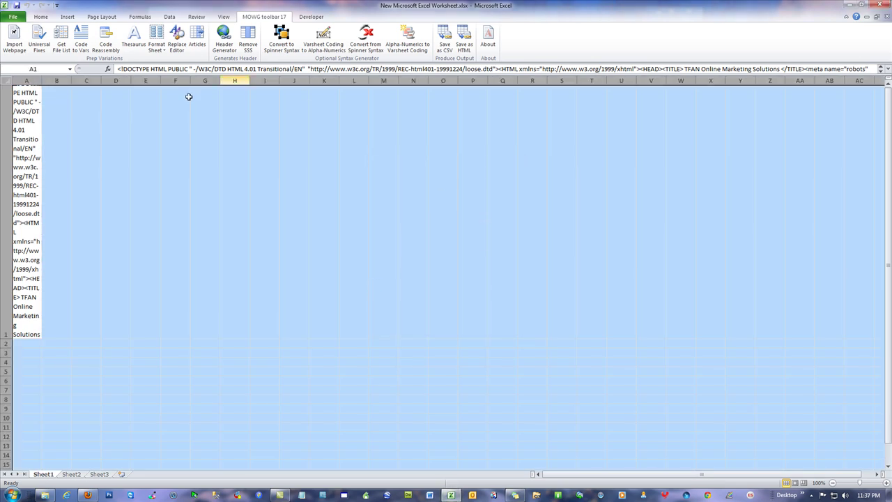
Split the code into variables across row 1 and generate thesaurus synonyms beneath the words.
left_click(81, 41)
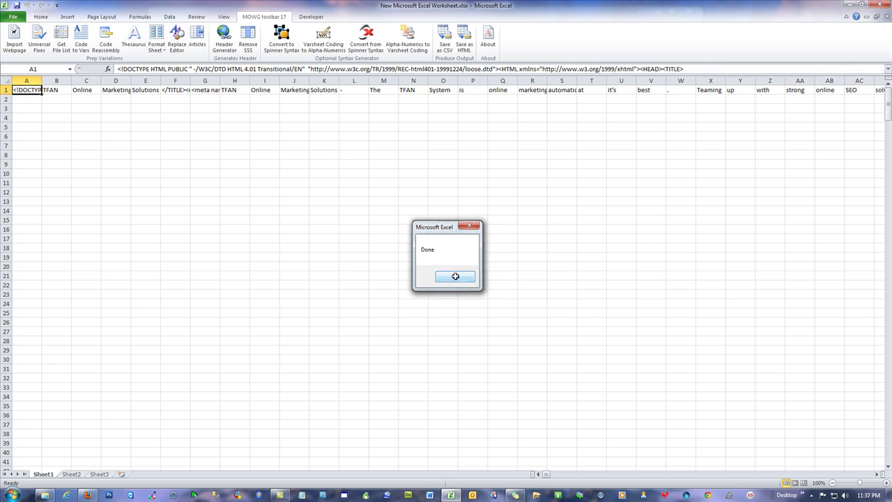
left_click(453, 276)
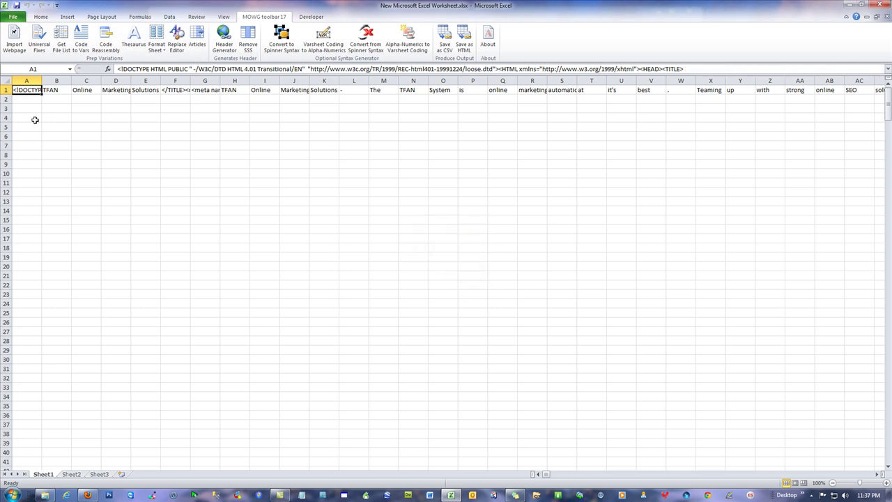
left_click(5, 90)
left_click(134, 39)
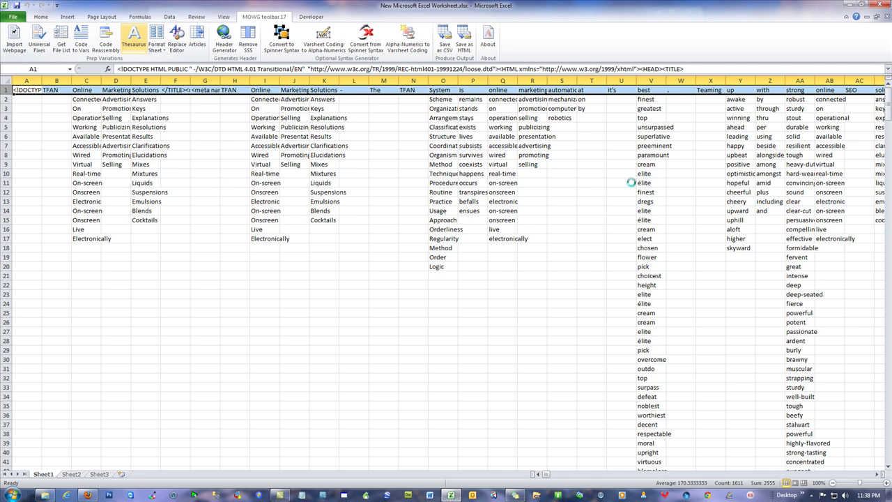
left_click(203, 119)
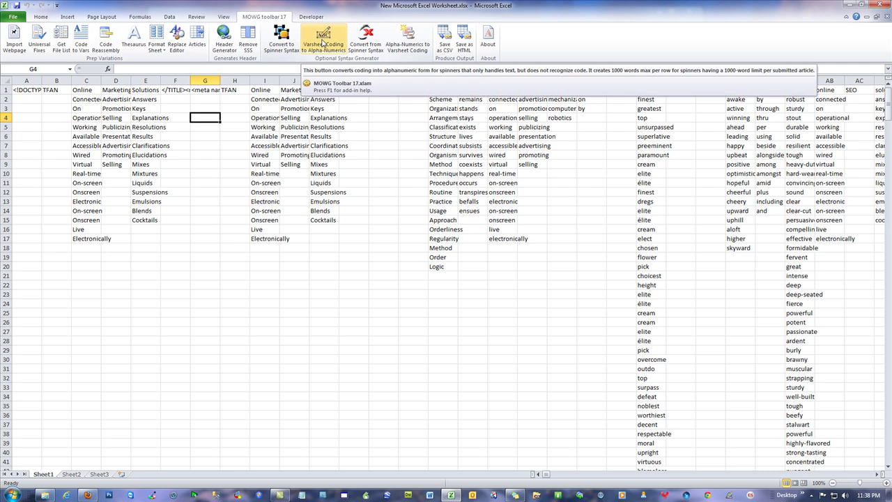
Convert the coding to alphanumeric spinner text on the Code to SRW sheet and copy cell A8.
left_click(323, 43)
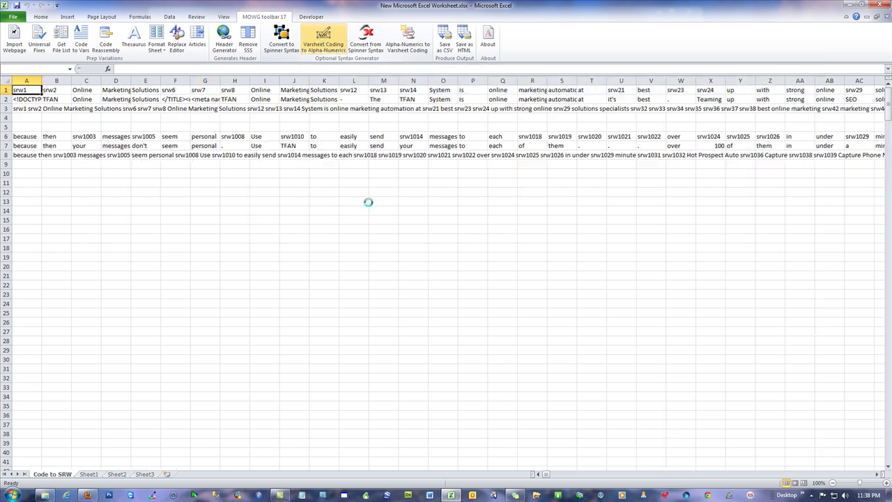
left_click(459, 276)
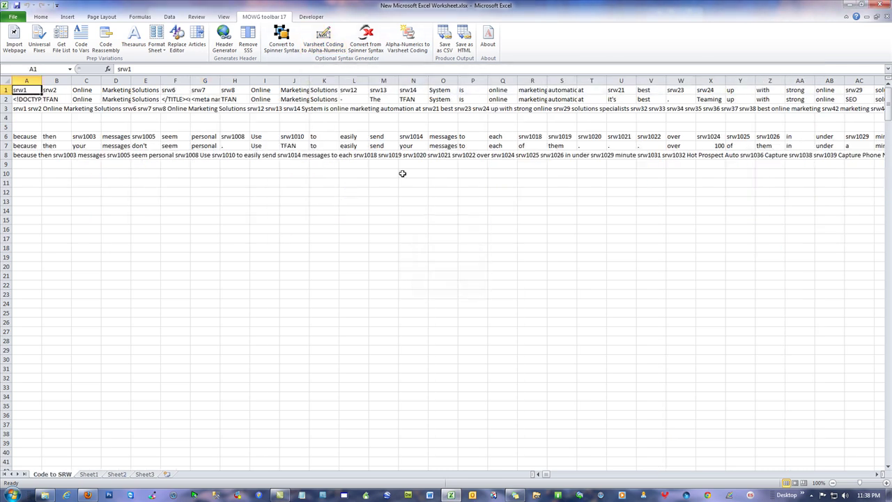
left_click(21, 110)
left_click(22, 156)
left_click(33, 109)
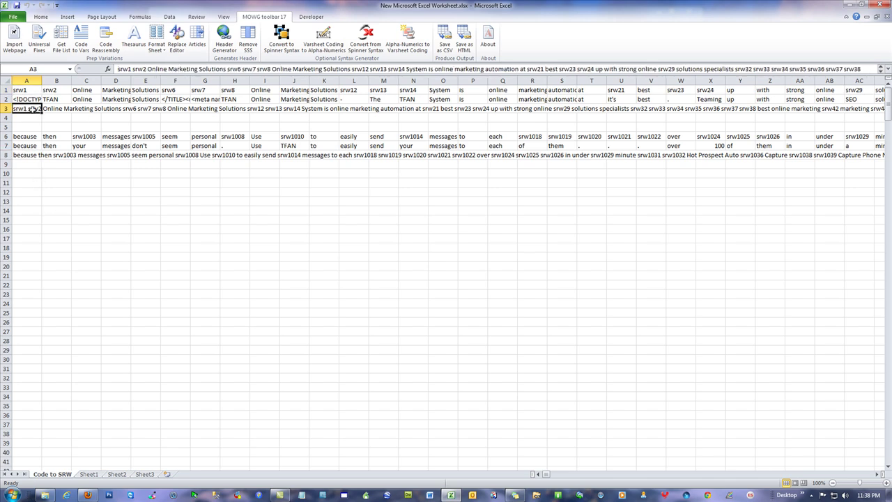
right_click(31, 155)
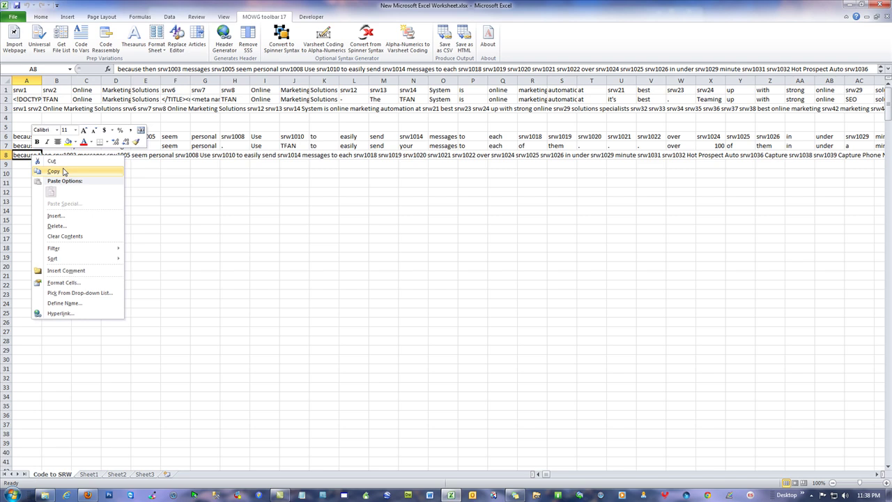
left_click(63, 171)
Switch Spin Rewriter to Spin Multiple Articles and paste the A8 text as Article 1.
mouse_move(87, 493)
left_click(286, 324)
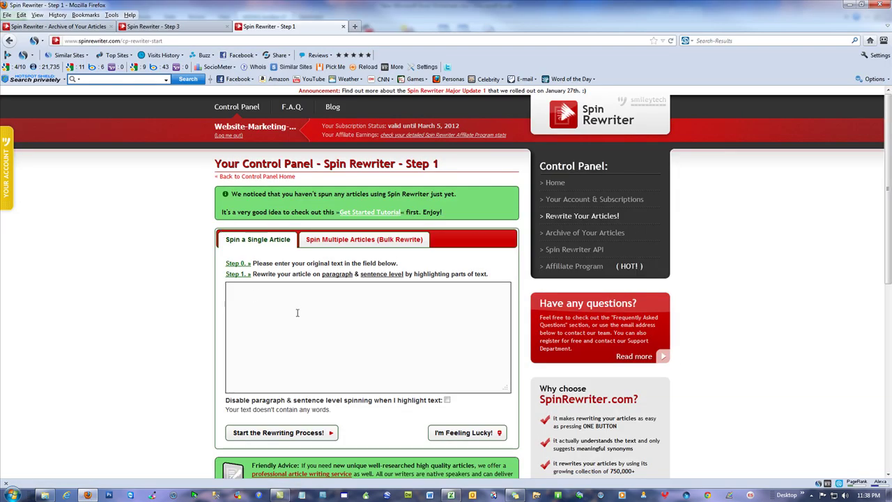
left_click(341, 239)
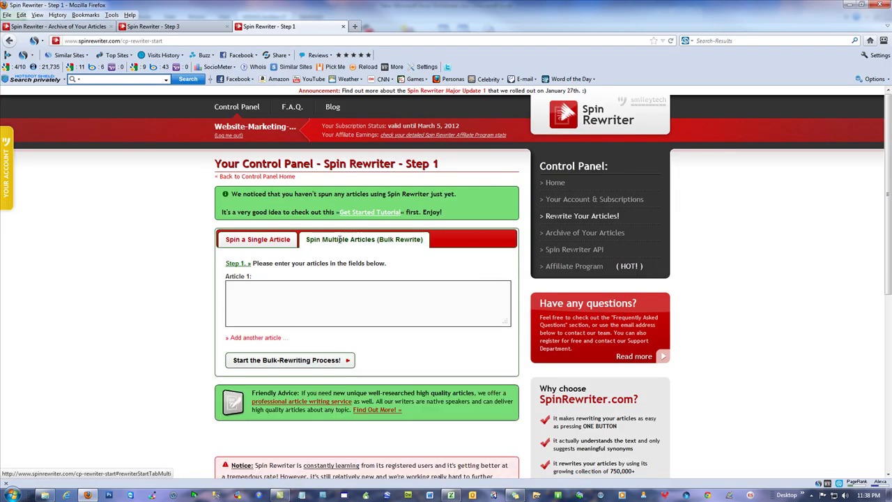
right_click(249, 293)
left_click(288, 347)
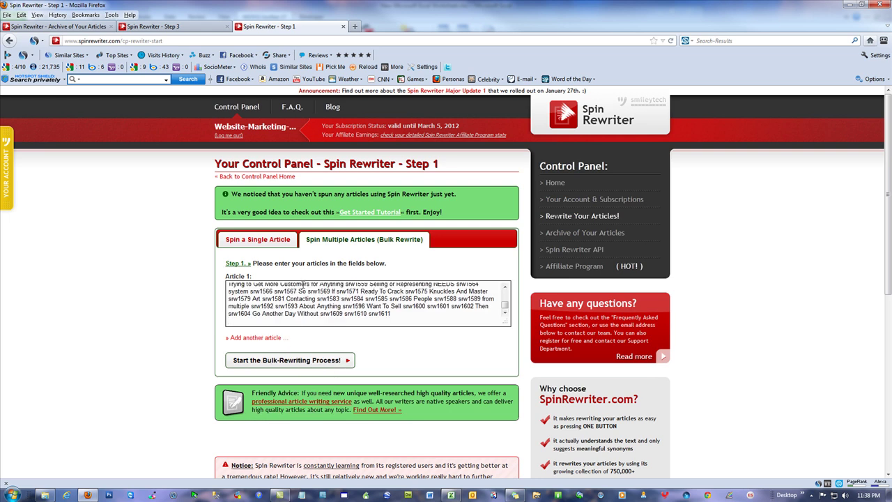
Add Article 2 with cell A3's text, run the bulk rewrite, and open the archive.
left_click(256, 338)
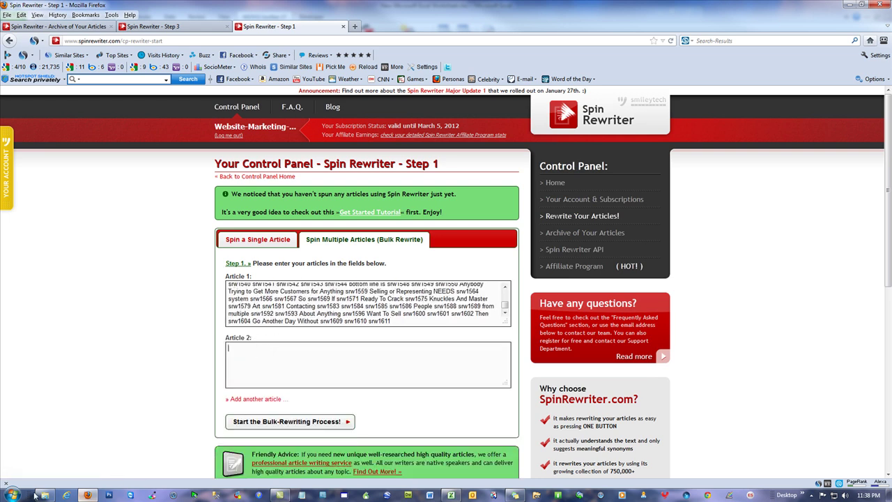
left_click(450, 495)
left_click(25, 109)
right_click(27, 109)
left_click(61, 126)
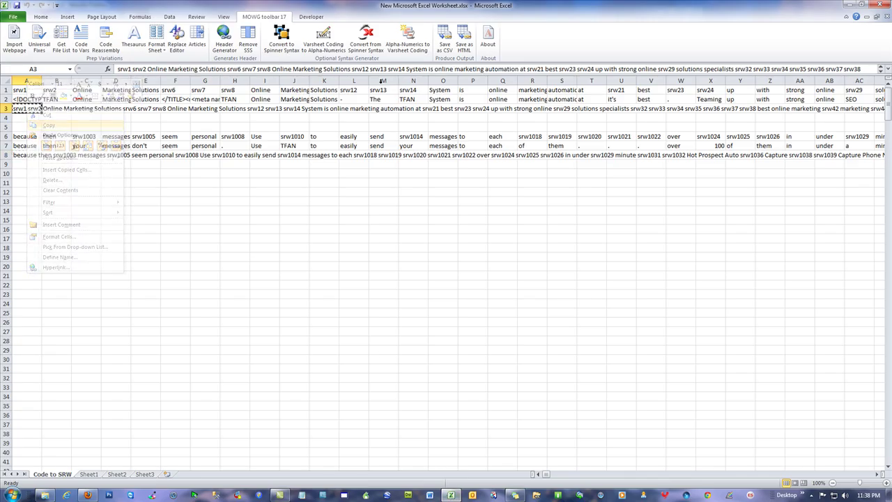
left_click(845, 5)
right_click(331, 359)
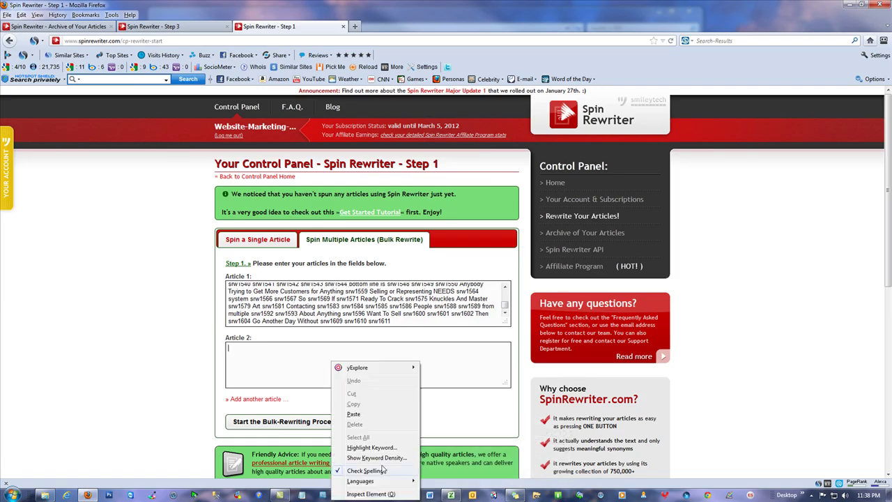
left_click(373, 418)
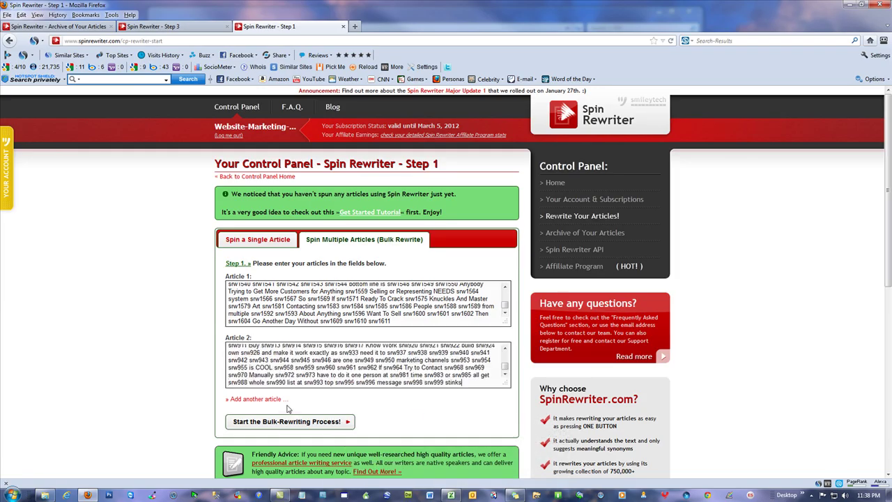
left_click(315, 422)
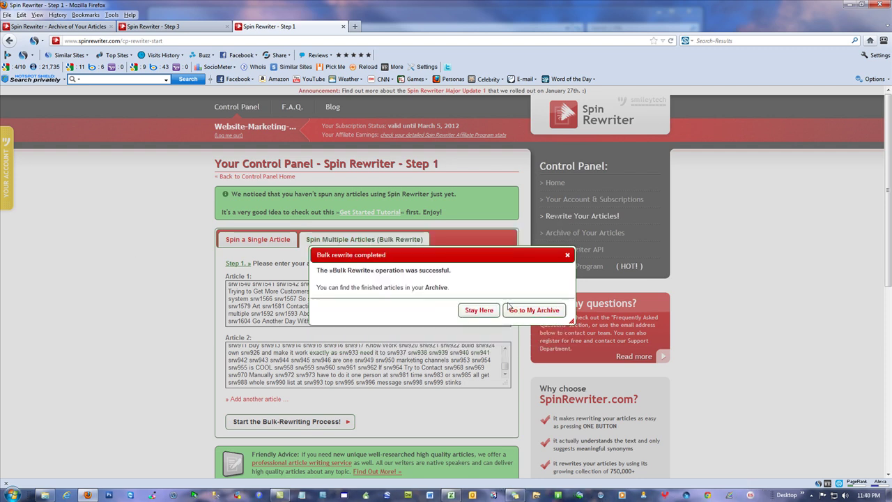
left_click(535, 311)
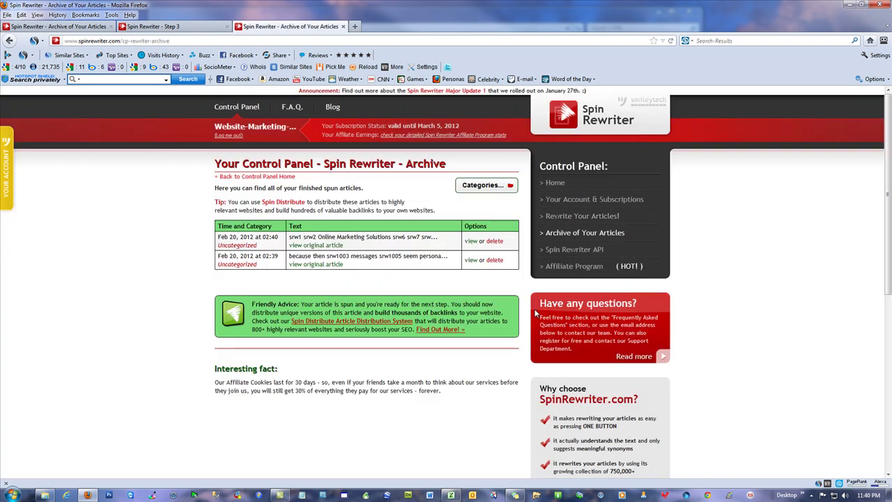
Open both archived spun articles in their own browser tabs.
right_click(470, 247)
left_click(491, 252)
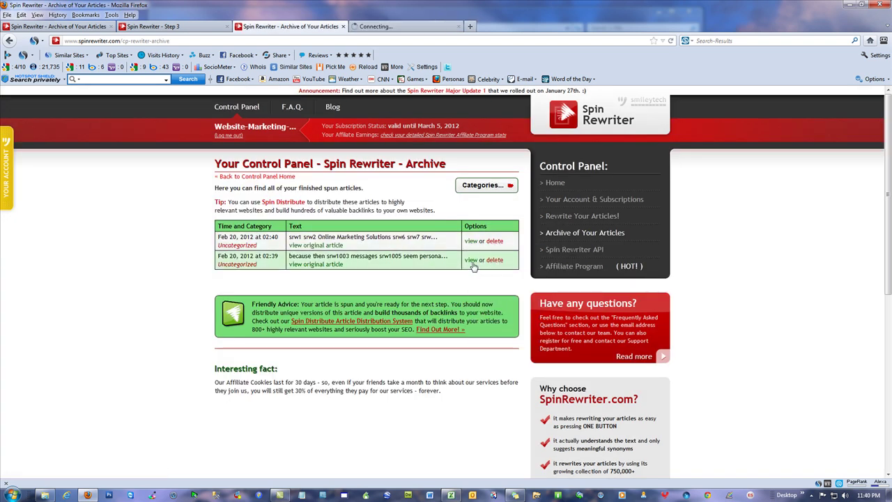
right_click(472, 264)
left_click(491, 268)
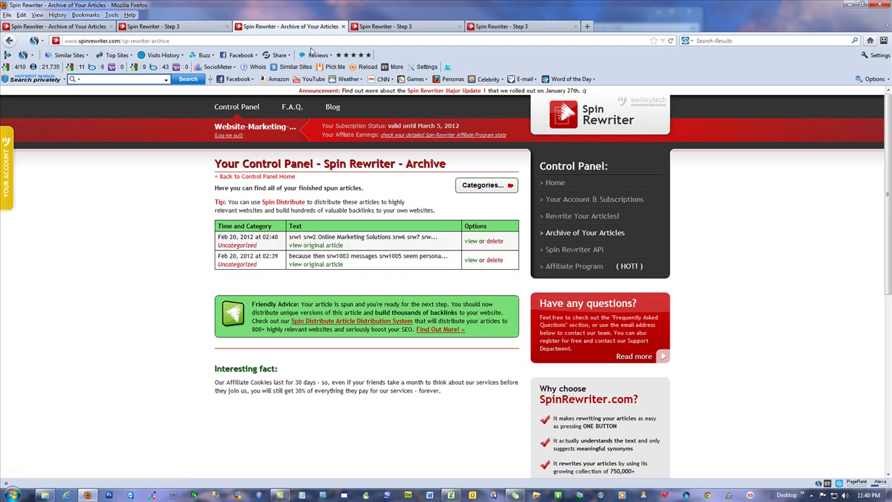
Copy all of the first spun article's text and return to Excel.
left_click(391, 28)
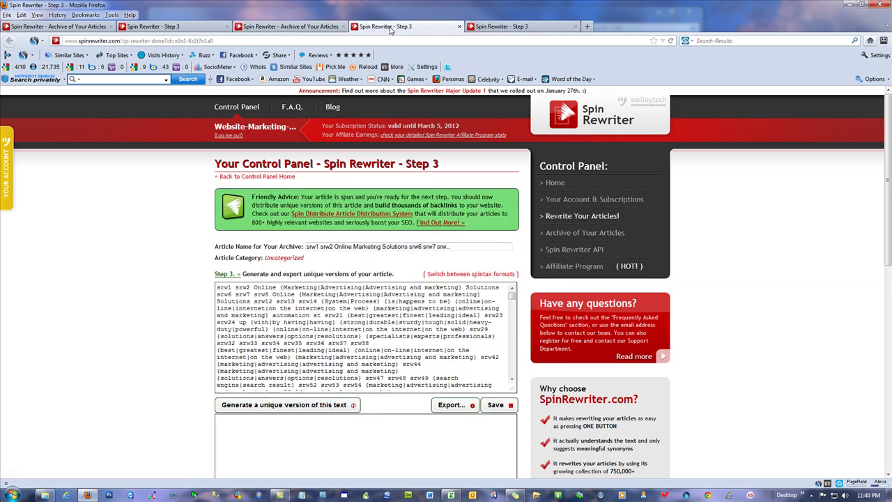
right_click(322, 306)
left_click(348, 381)
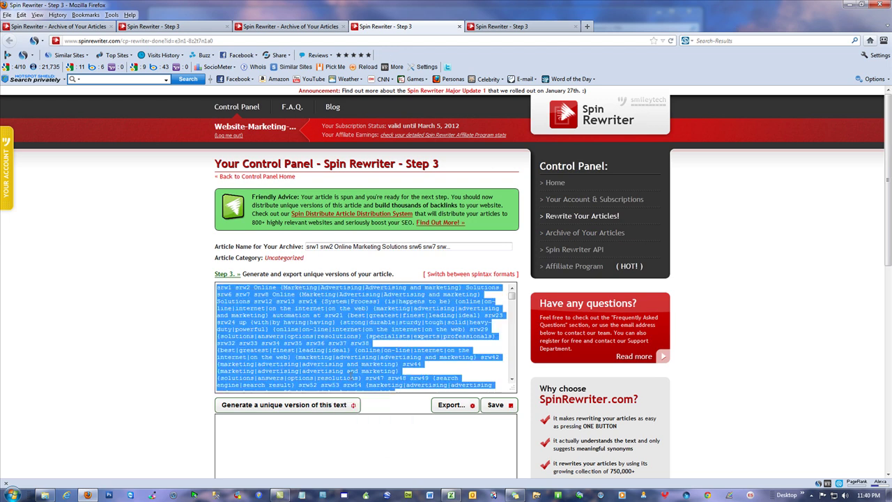
right_click(318, 328)
left_click(338, 371)
left_click(450, 494)
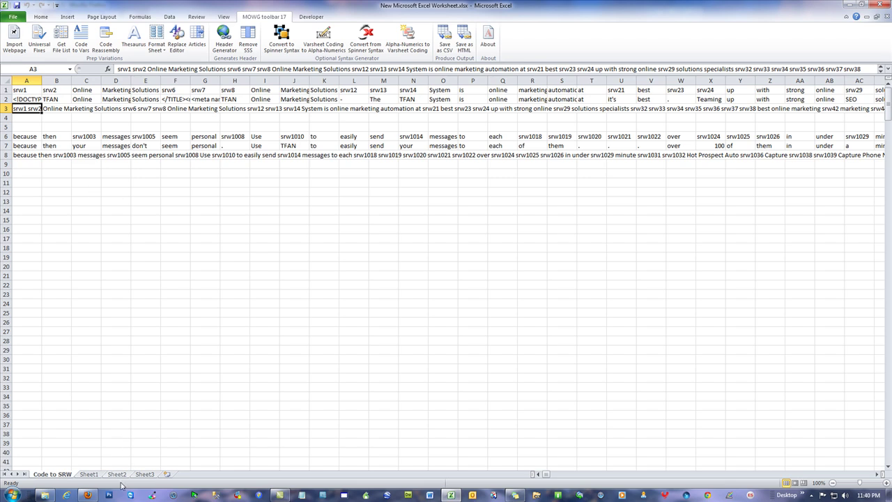
Paste the first spun article into Sheet2 cell A1.
left_click(116, 474)
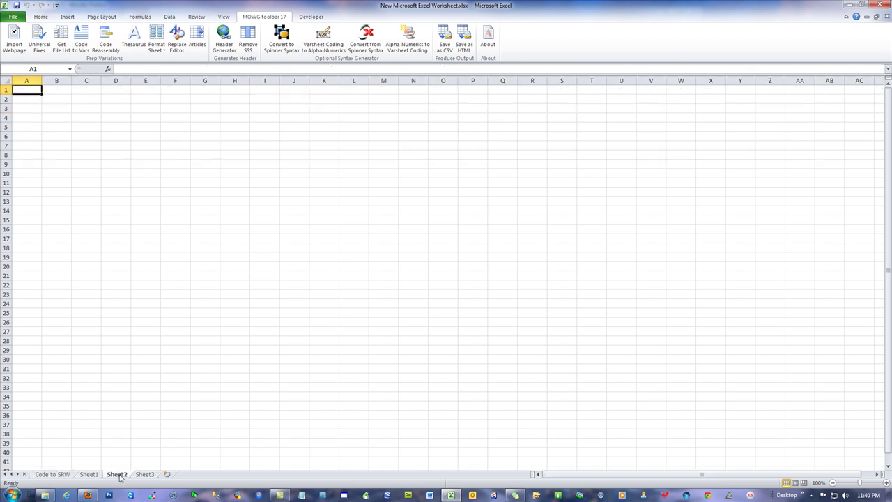
right_click(26, 89)
left_click(48, 126)
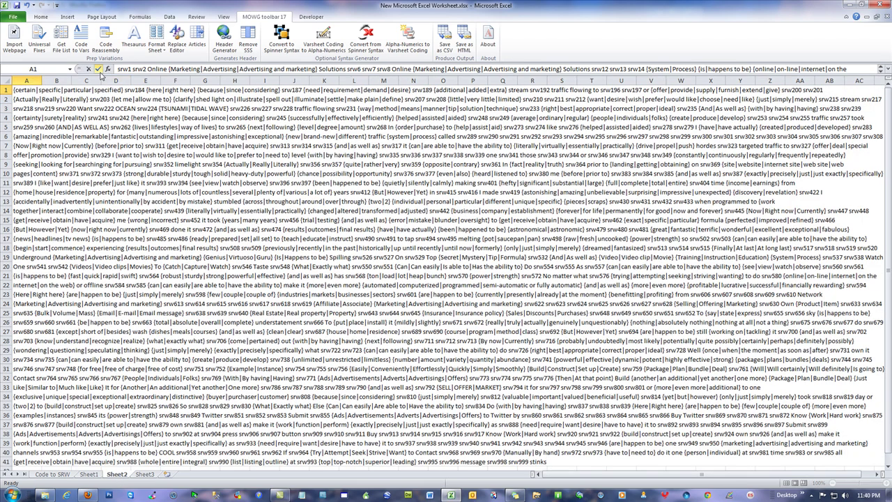
left_click(100, 69)
left_click(52, 89)
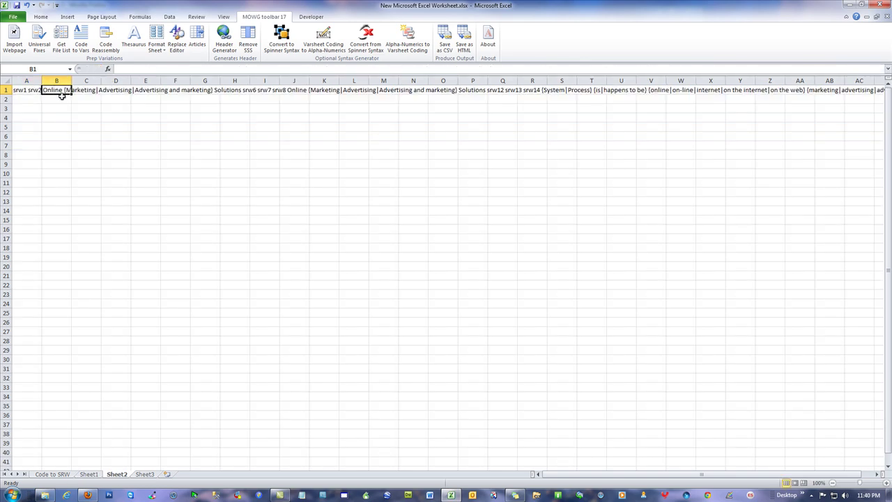
Copy the second spun article from Spin Rewriter and paste it into cell B1.
left_click(88, 495)
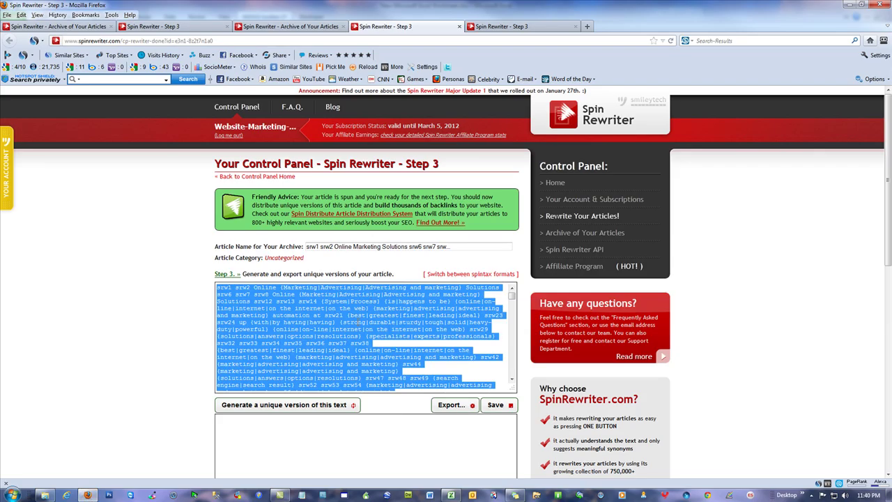
left_click(491, 29)
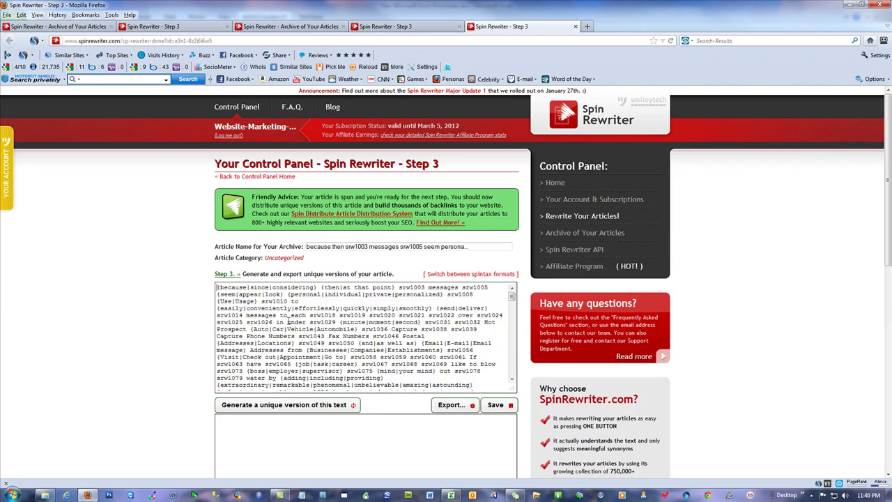
right_click(288, 321)
left_click(327, 400)
right_click(329, 403)
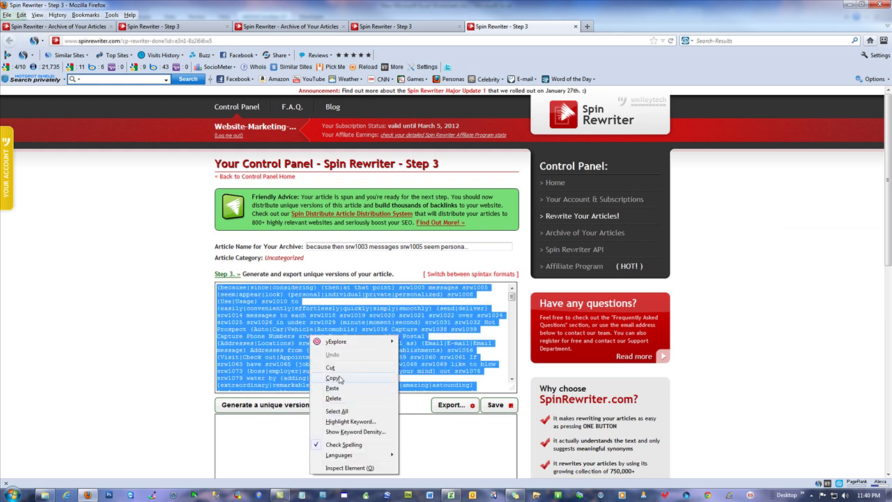
left_click(333, 377)
left_click(849, 5)
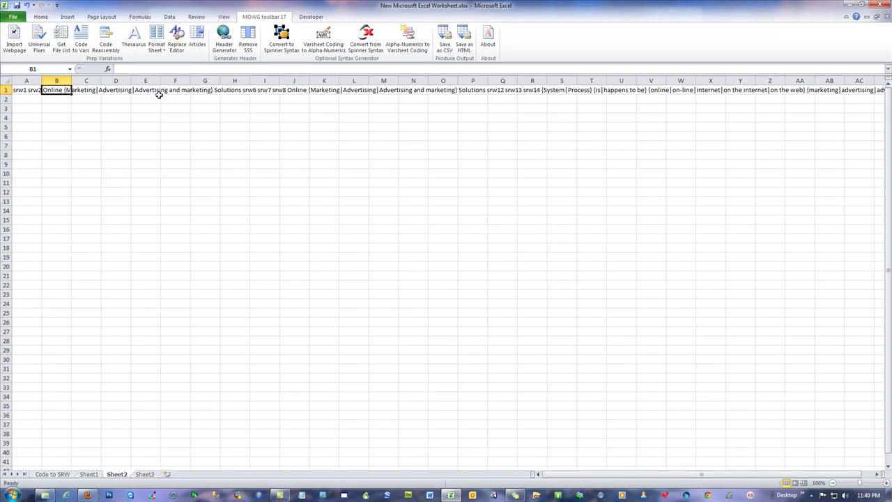
right_click(59, 90)
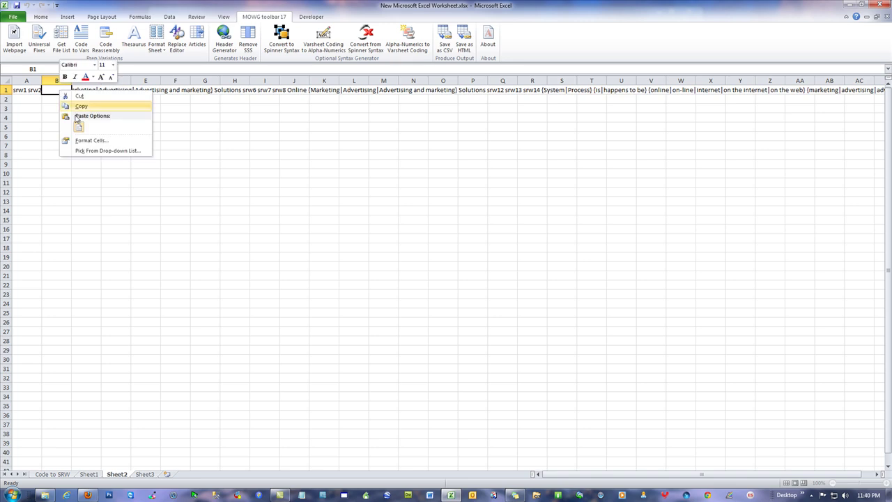
left_click(79, 128)
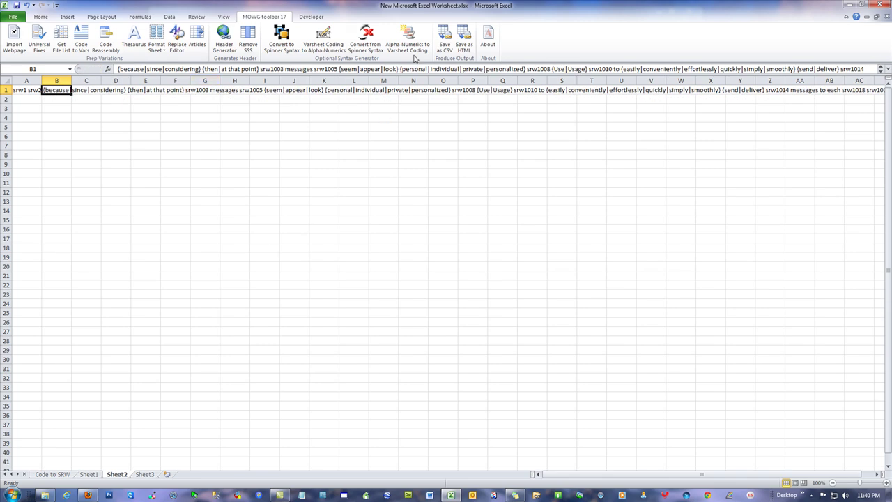
Convert the spinner syntax into separate cells across rows 1–7.
left_click(365, 41)
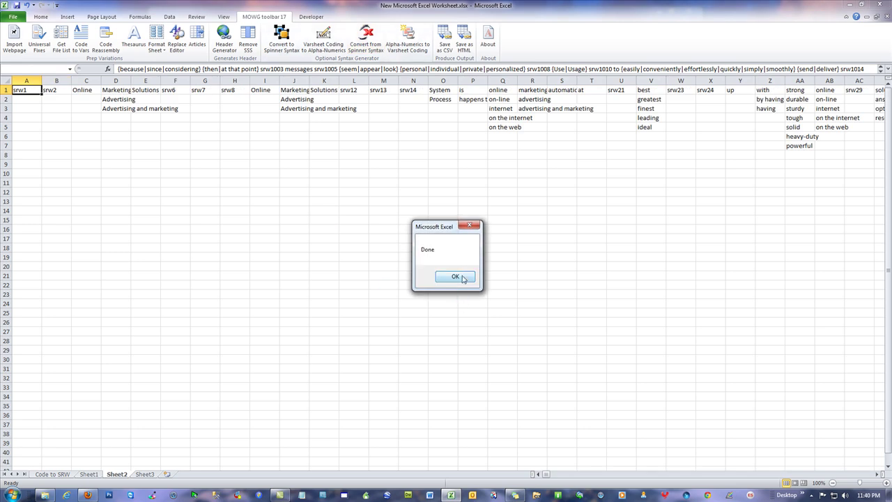
left_click(460, 279)
left_click(243, 185)
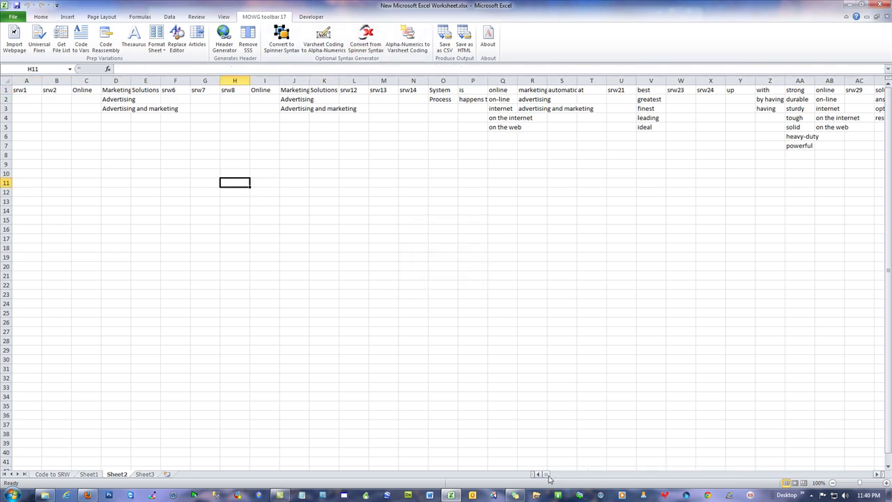
mouse_move(547, 474)
left_mouse_down()
mouse_move(747, 473)
mouse_move(539, 470)
left_mouse_up()
left_click(87, 494)
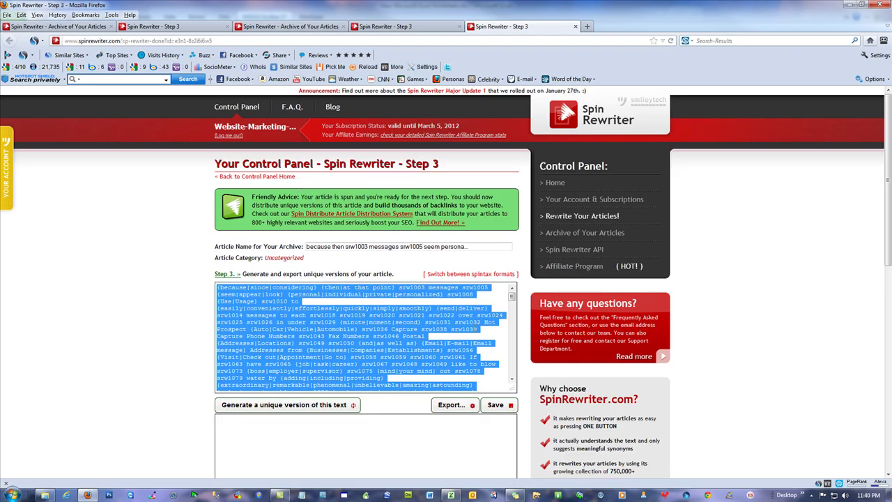
left_click(468, 375)
left_click_drag(511, 296, 517, 377)
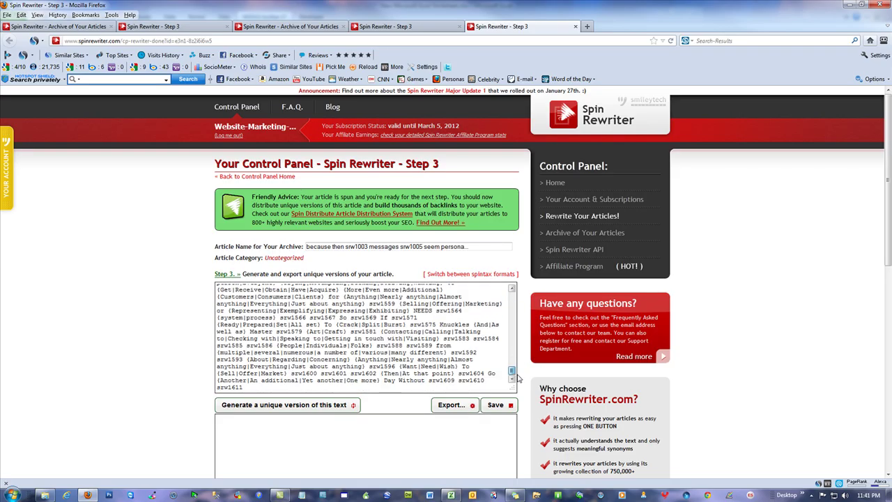
left_click(292, 388)
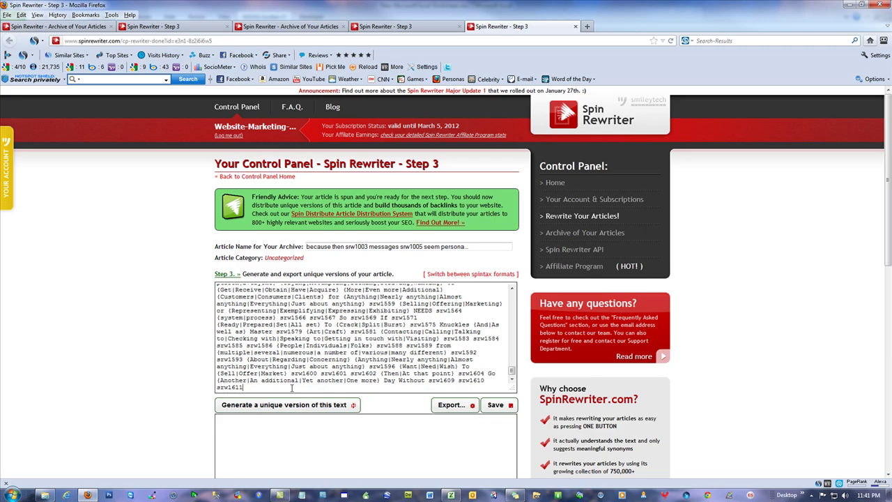
left_click(451, 495)
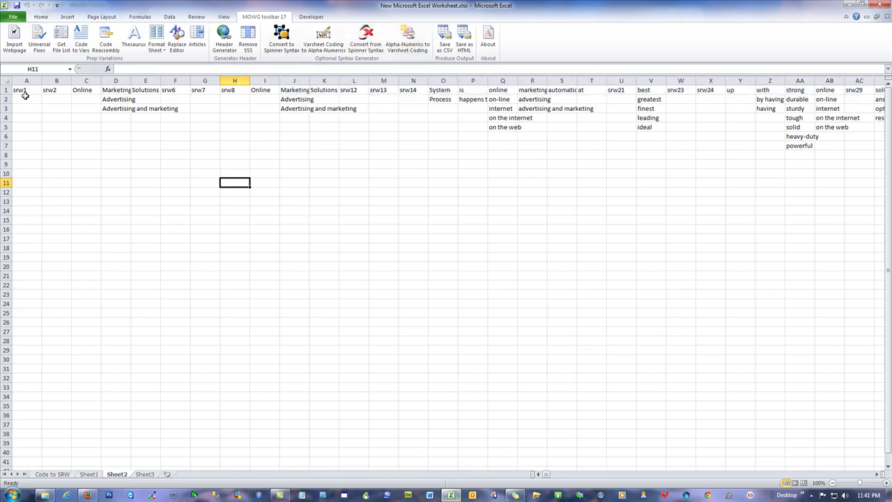
Run Alpha-Numerics to Varsheet Coding with Code to SRW as the source sheet.
left_click(408, 42)
left_click(450, 201)
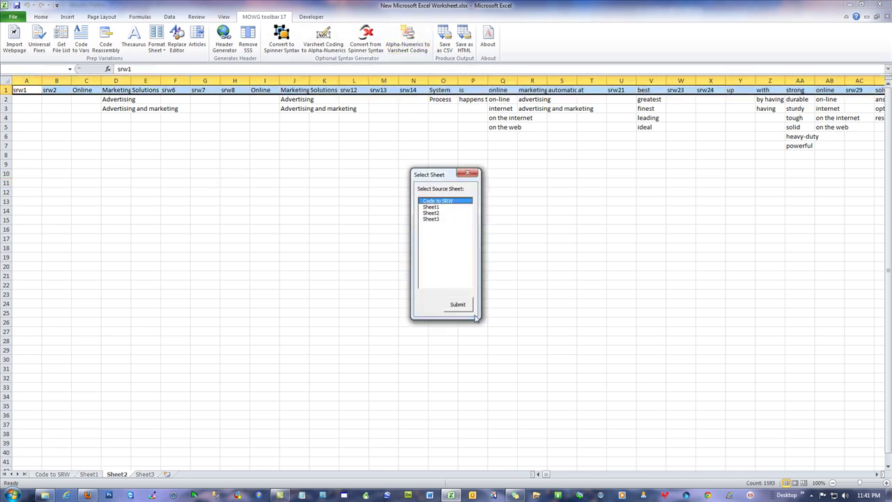
left_click(457, 305)
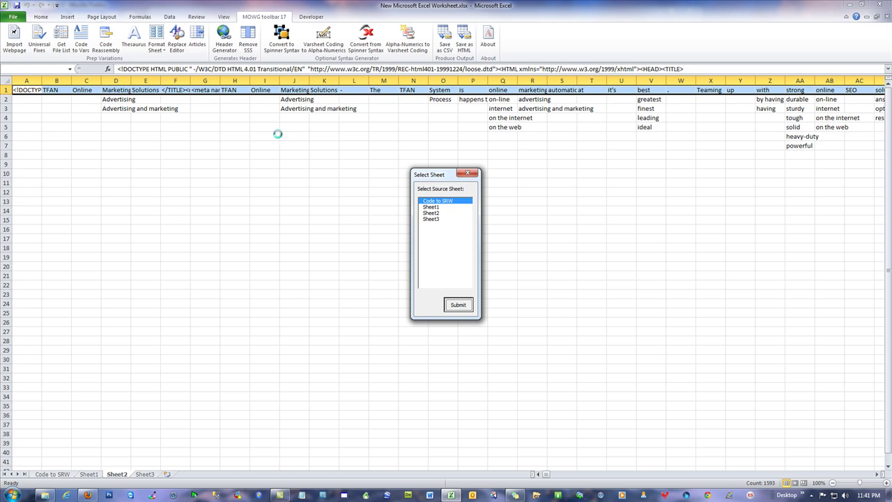
left_click(458, 277)
left_click(342, 186)
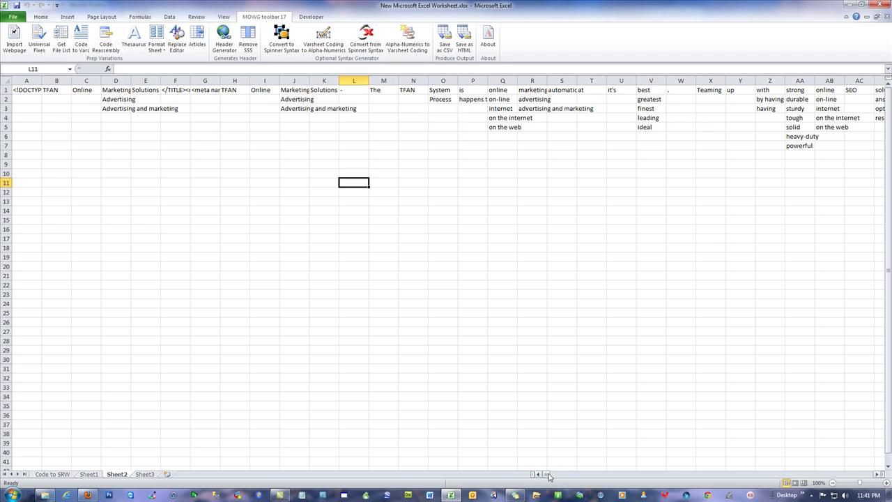
mouse_move(549, 476)
left_mouse_down()
mouse_move(740, 479)
mouse_move(551, 491)
mouse_move(538, 481)
left_mouse_up()
Generate the variable header rows and copy row 1.
left_click(225, 41)
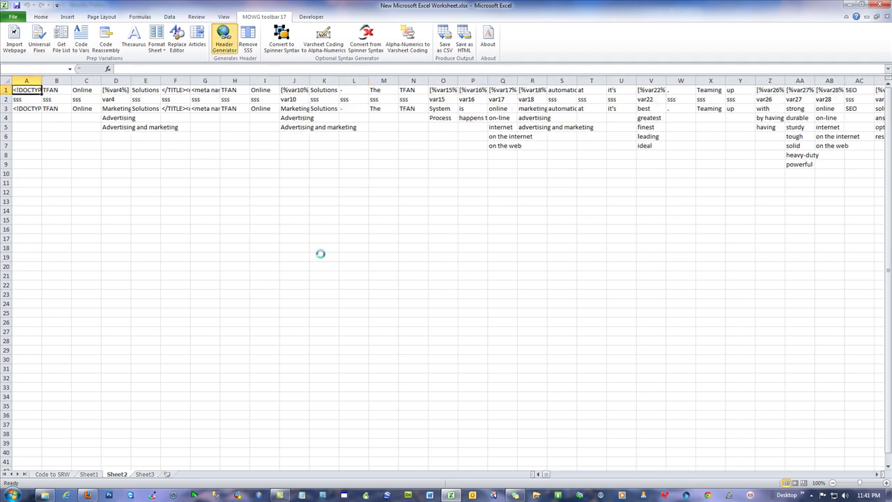
left_click(461, 276)
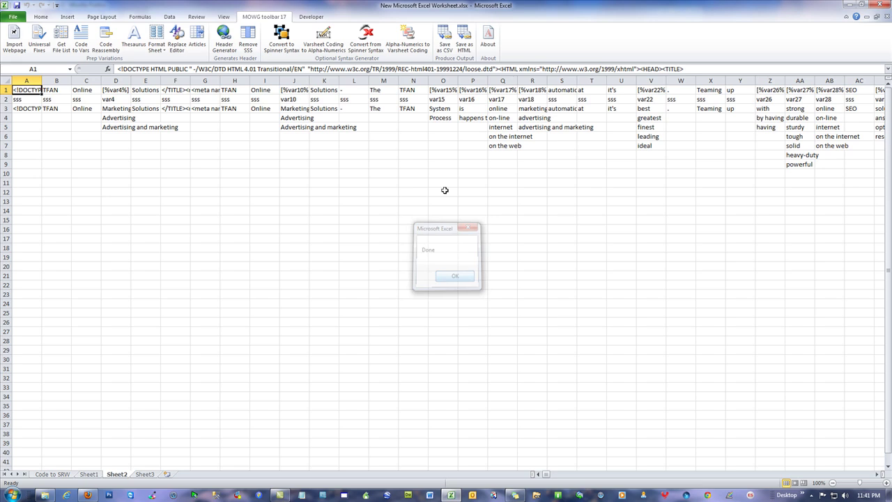
left_click(5, 90)
right_click(24, 91)
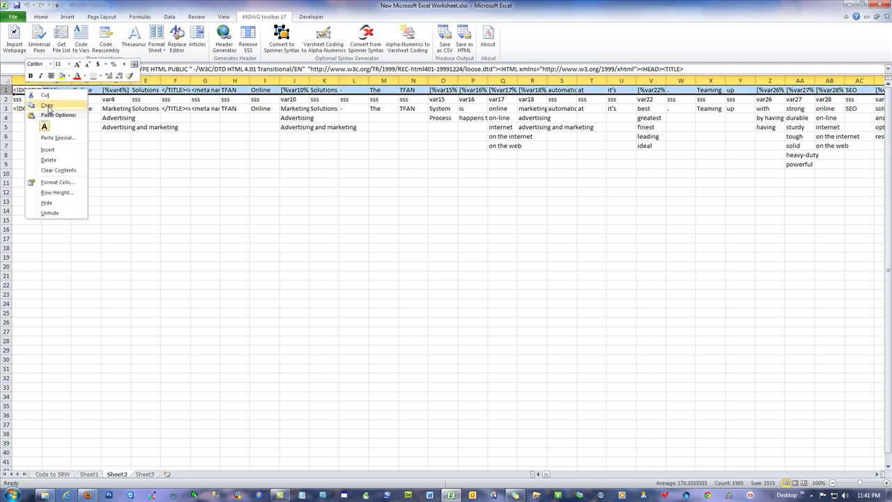
left_click(47, 106)
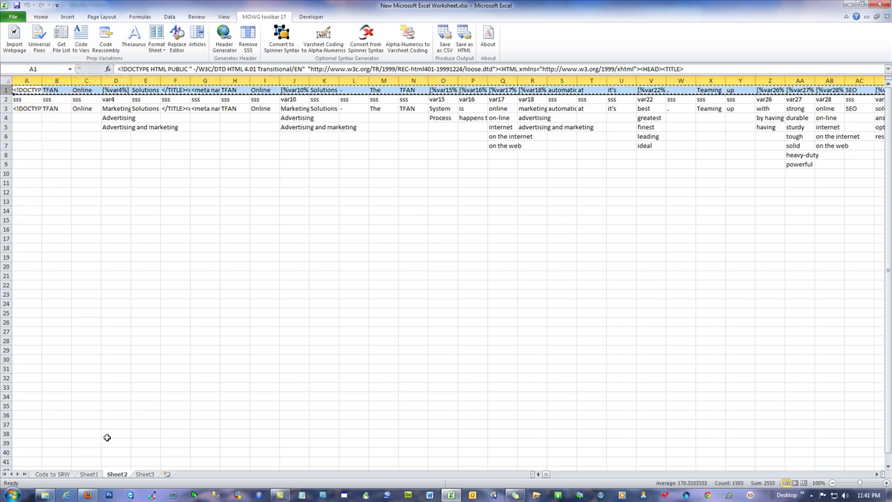
Paste row 1 into Sheet3 A1 and reassemble it into one HTML string.
left_click(144, 474)
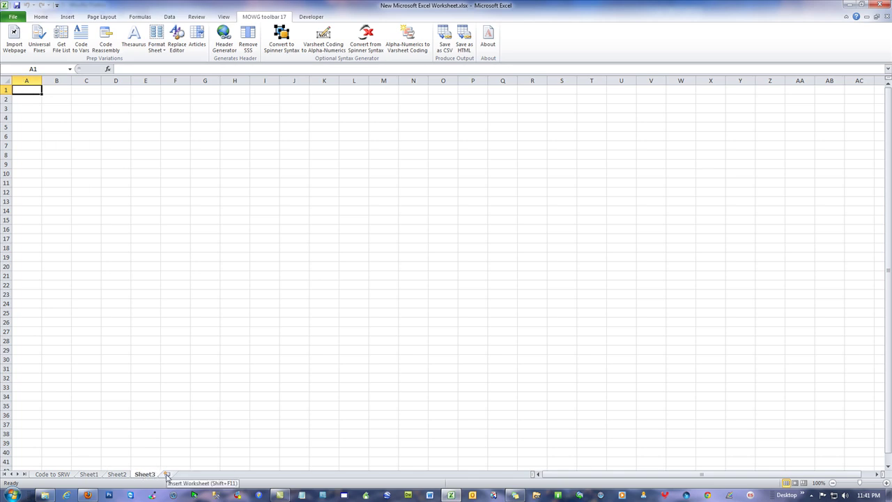
right_click(35, 89)
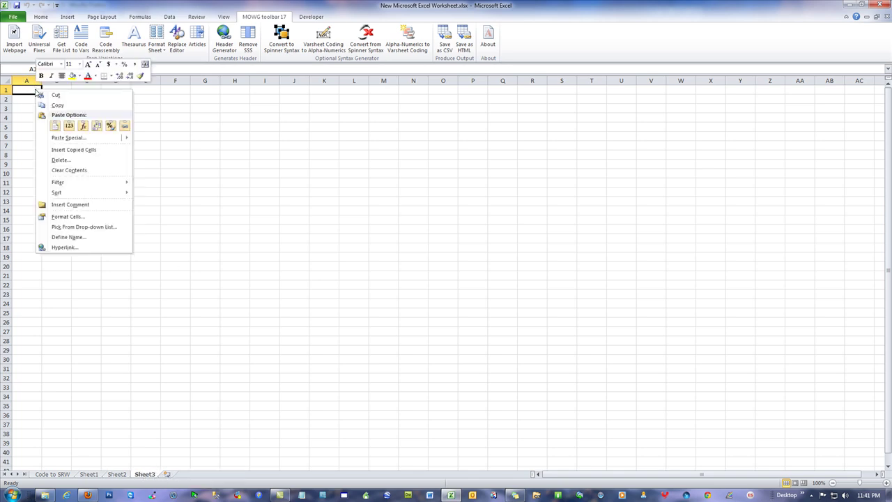
left_click(61, 127)
left_click(106, 40)
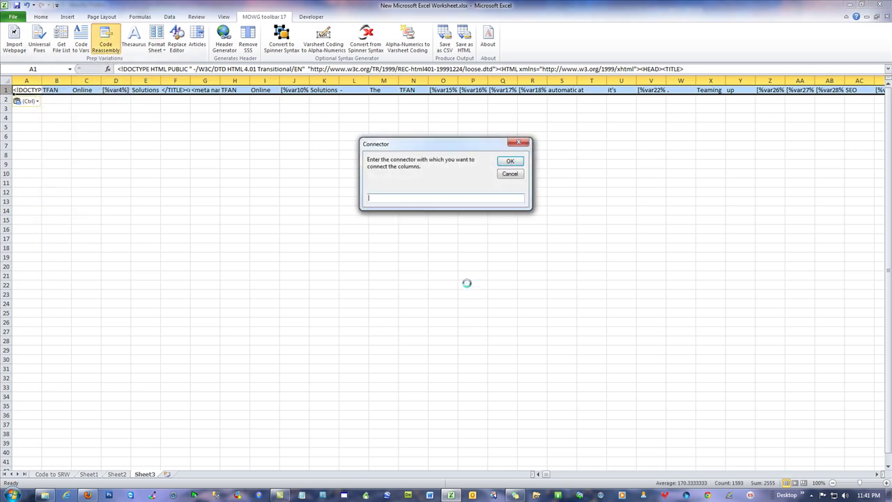
left_click(510, 161)
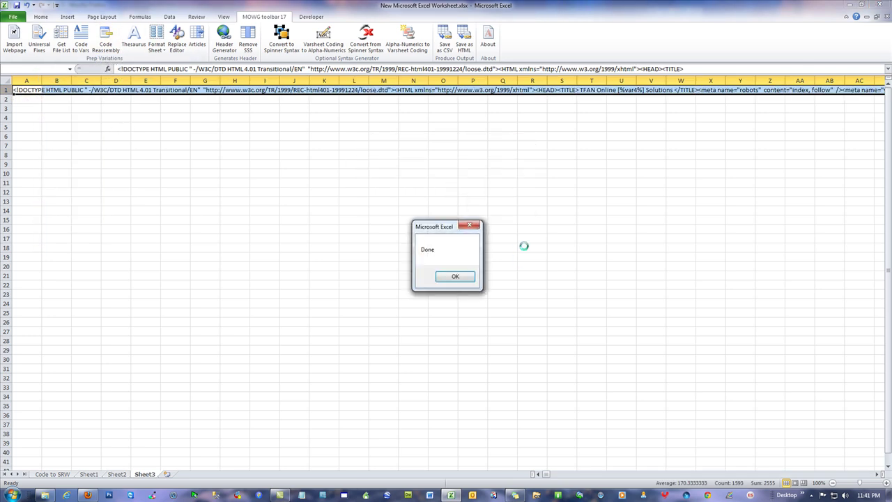
left_click(454, 277)
Apply the Replace Editor character fixes and save the sheet as HTML.
left_click(177, 38)
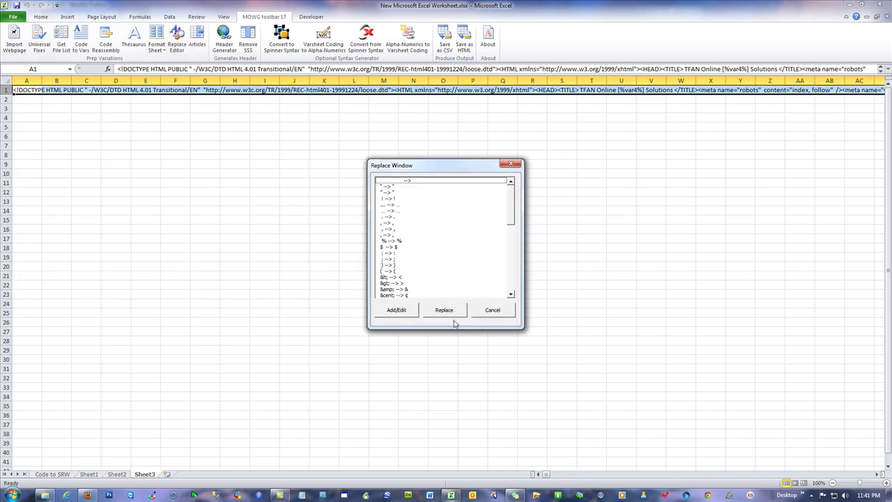
left_click(449, 310)
left_click(454, 277)
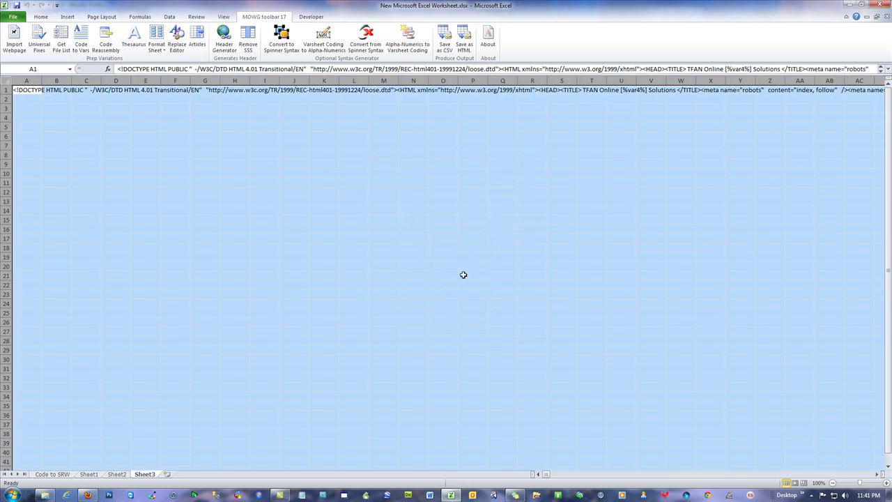
left_click(464, 46)
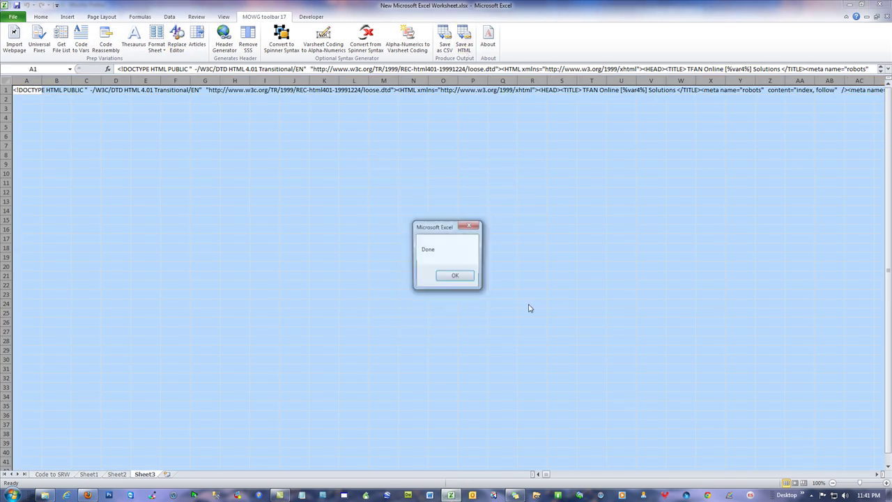
Delete Sheet2's row 1 and remove the sss columns, leaving only var columns.
left_click(454, 277)
left_click(113, 474)
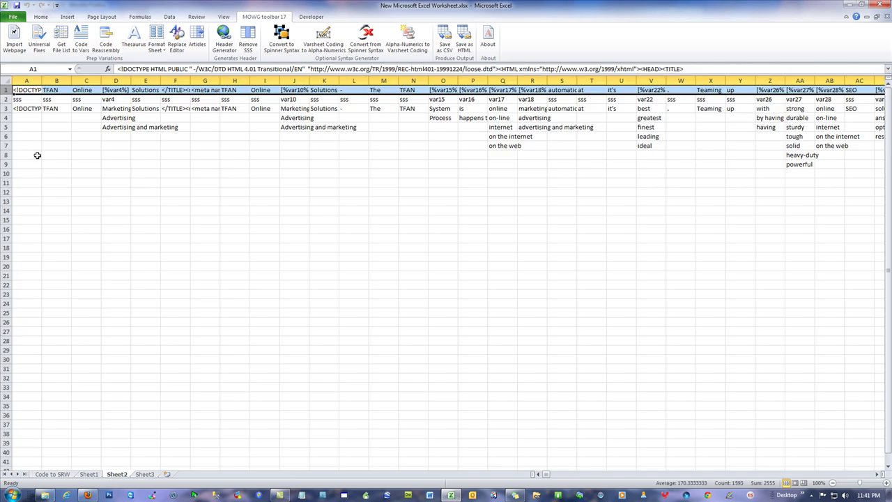
right_click(64, 90)
left_click(82, 160)
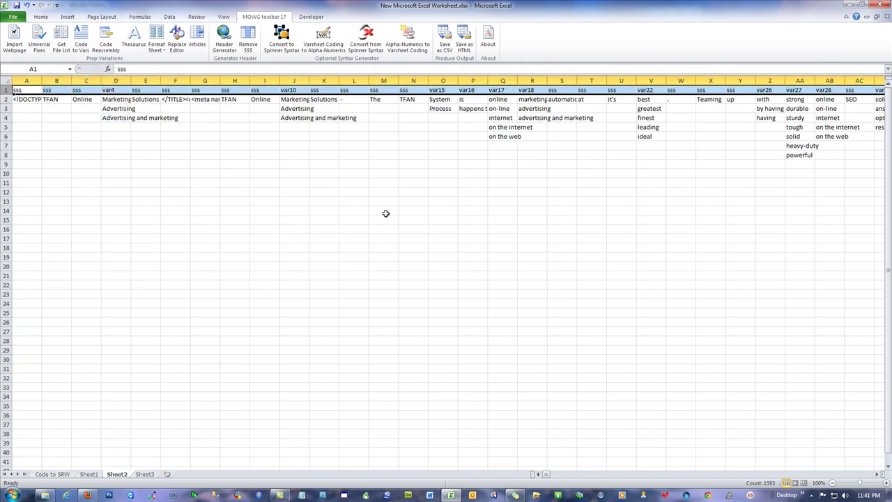
left_click(248, 41)
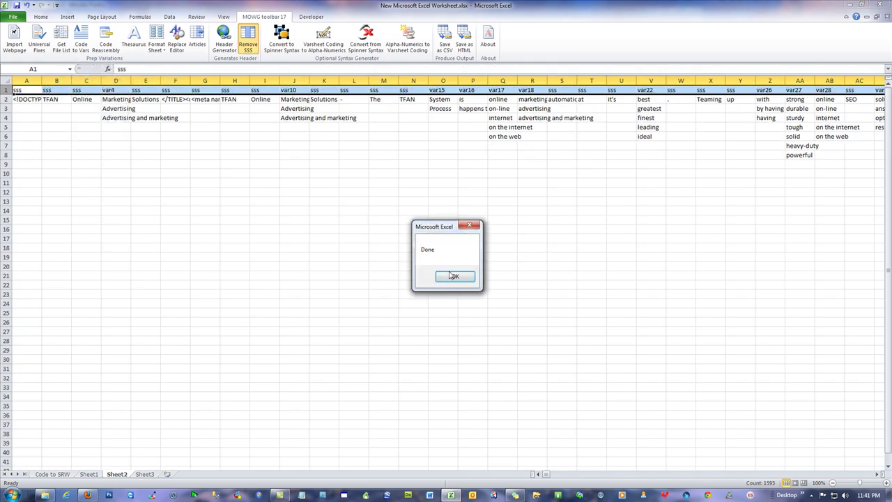
left_click(451, 275)
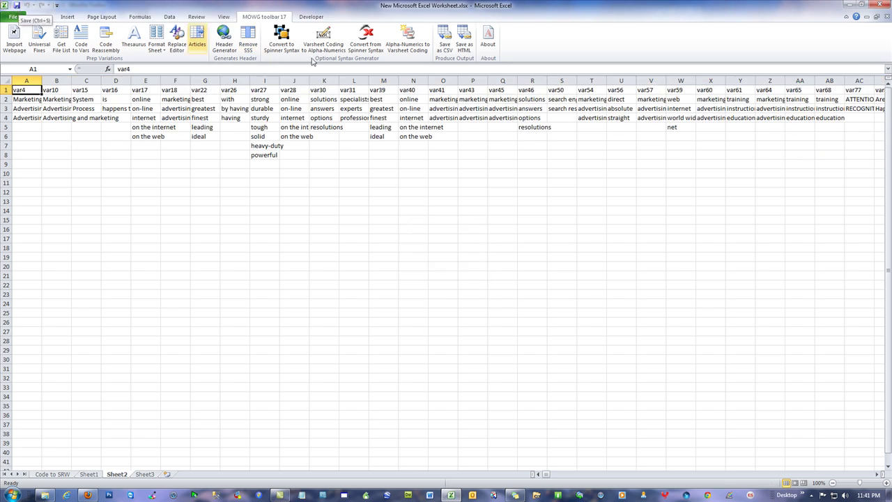
Export the variables as CSV, save and close the workbook, and close Firefox.
left_click(444, 39)
left_click(457, 269)
left_click(882, 5)
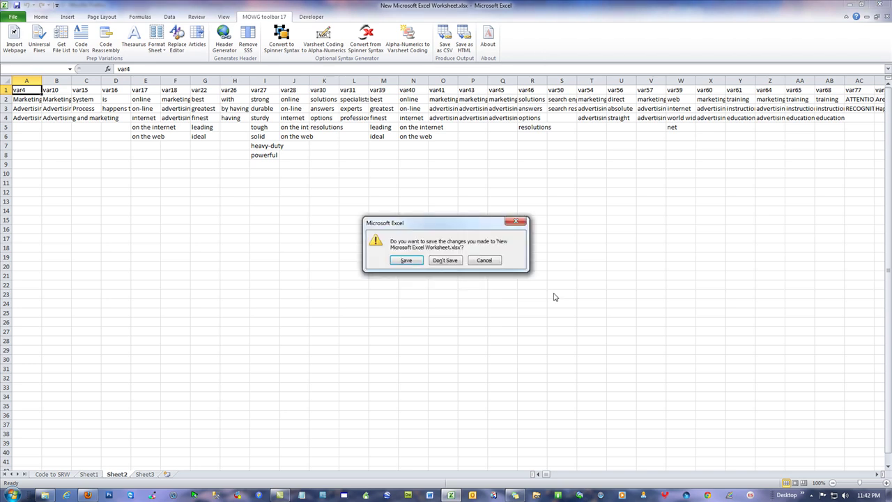
left_click(407, 260)
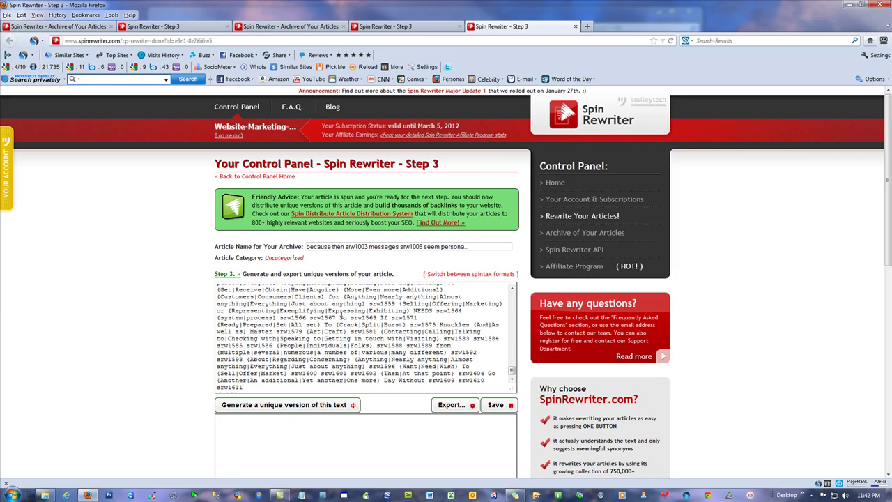
left_click(882, 5)
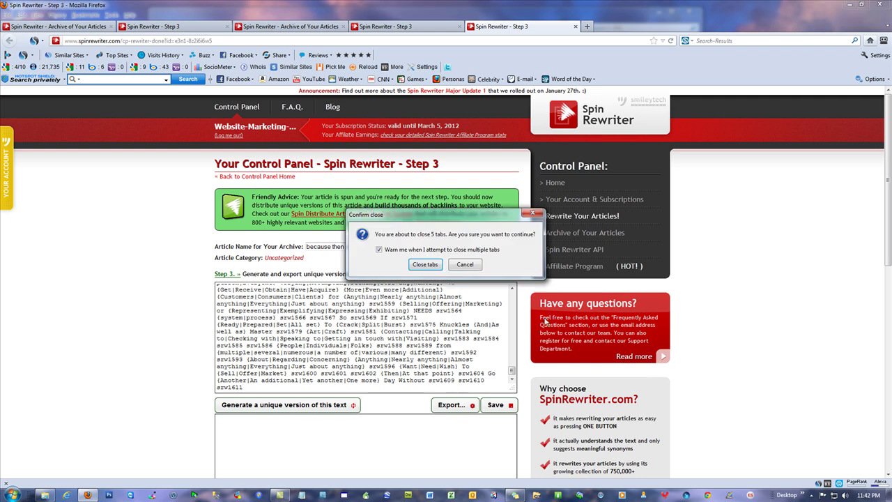
Confirm closing Firefox's tabs, move the workbook into ARCHIVE, and launch MOWG Professional.
left_click(422, 266)
left_click(360, 167)
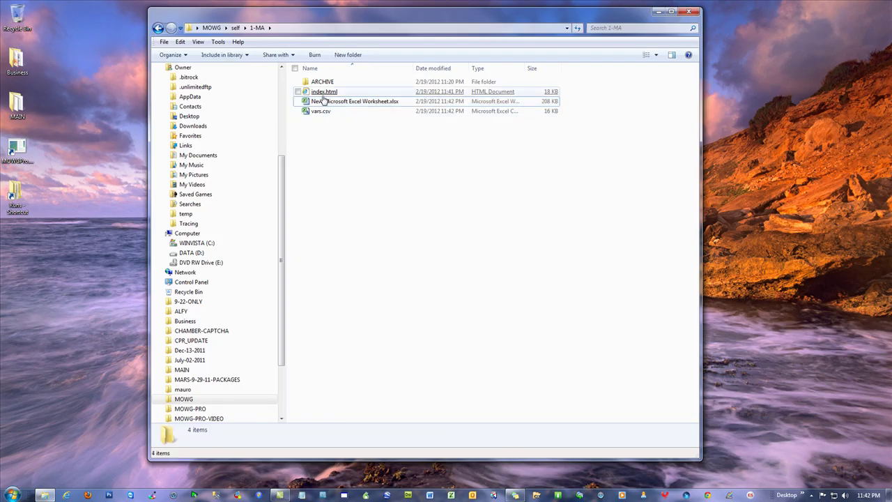
mouse_move(325, 106)
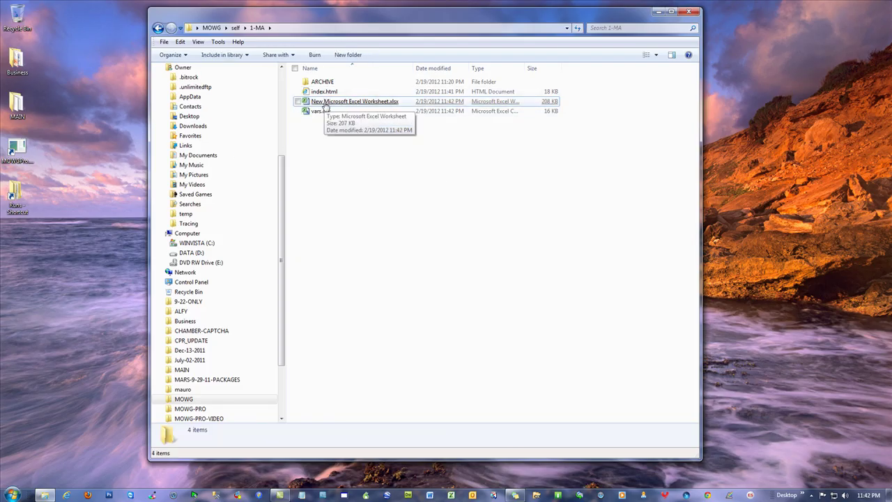
left_click_drag(325, 104, 322, 82)
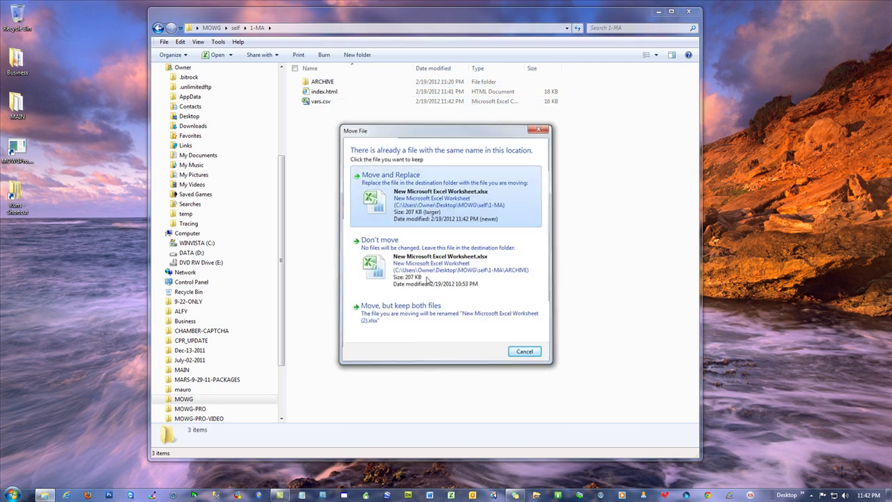
left_click(449, 307)
left_click(19, 149)
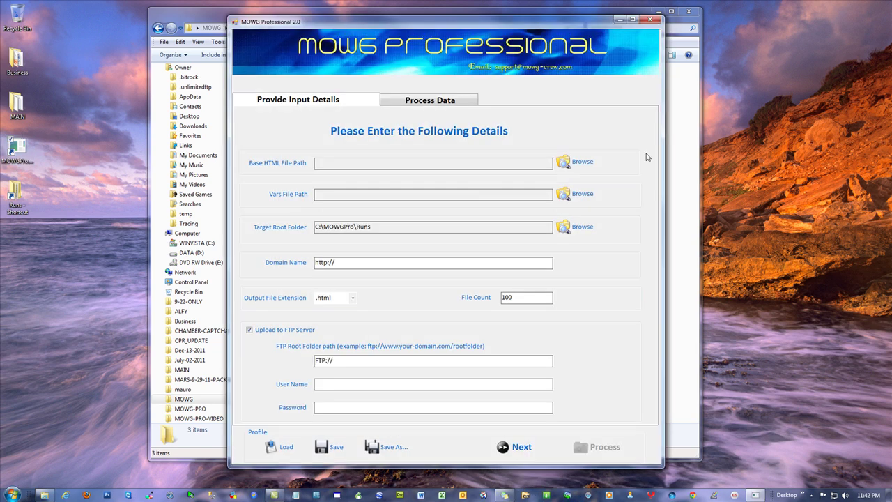
left_click(577, 161)
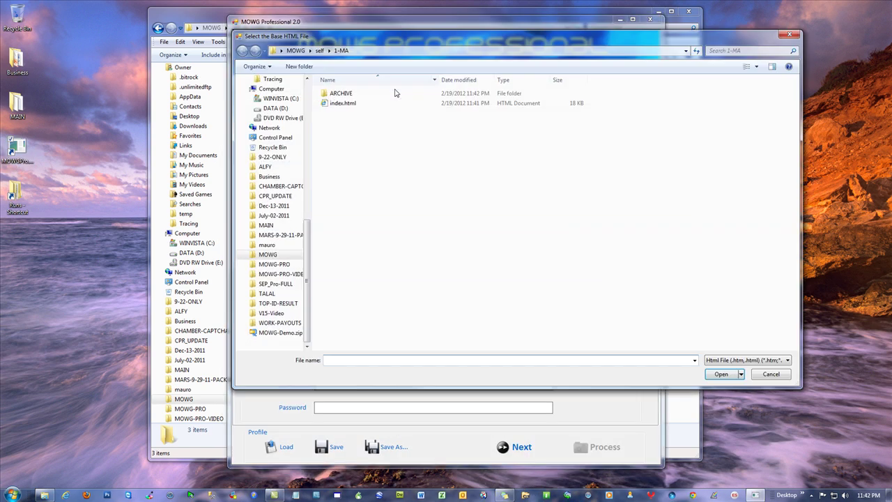
double_click(341, 105)
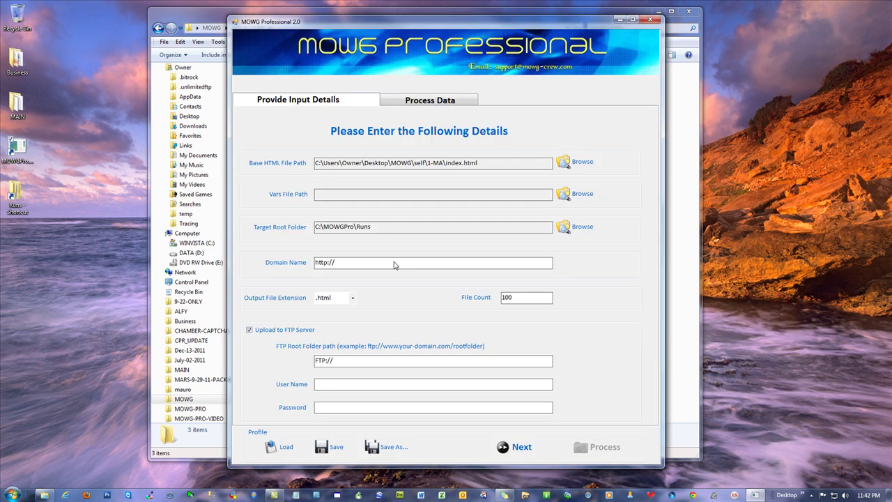
left_click(385, 193)
left_click(342, 105)
double_click(342, 104)
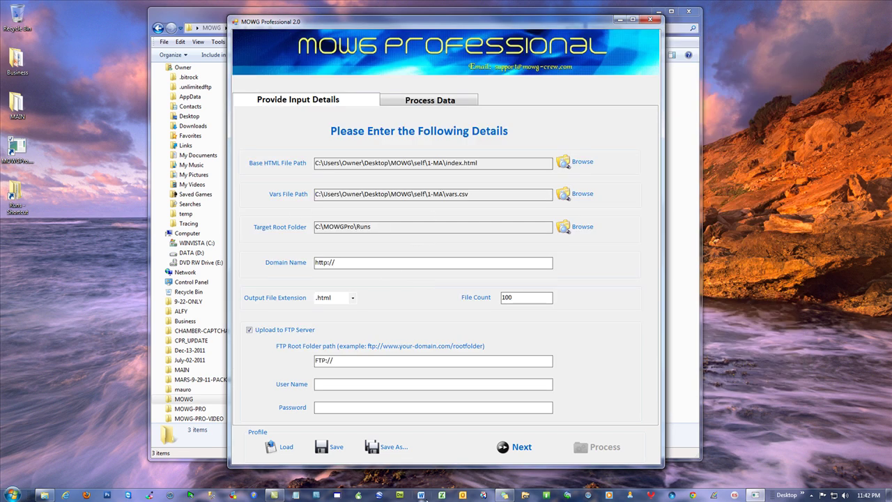
type(".mowg-affiliate.com")
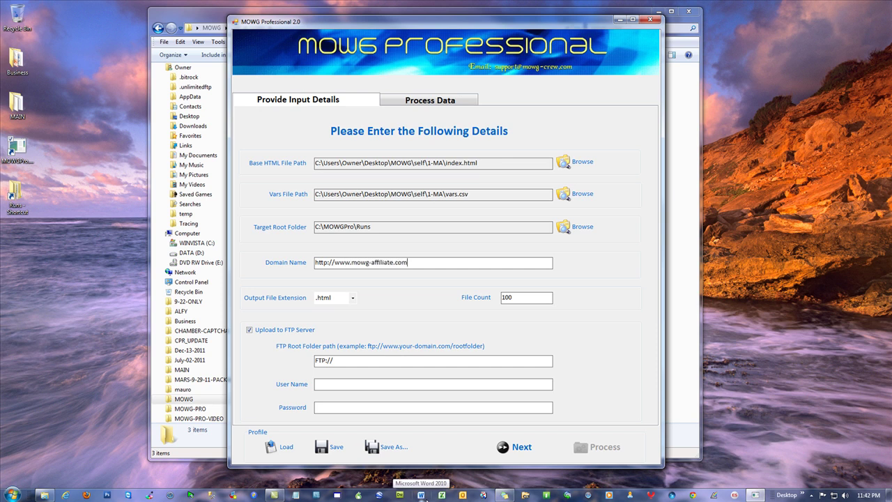
Turn off FTP upload and save the settings as profile 1-MA.pfl.
left_click(249, 331)
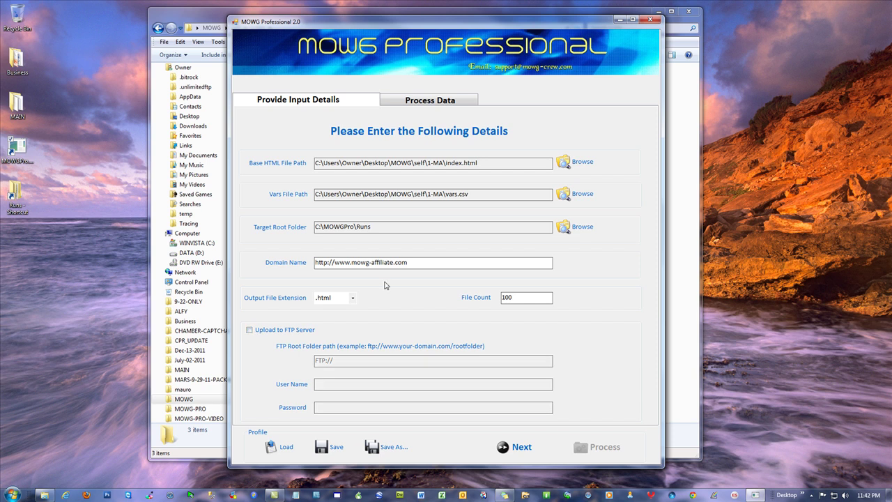
left_click(328, 446)
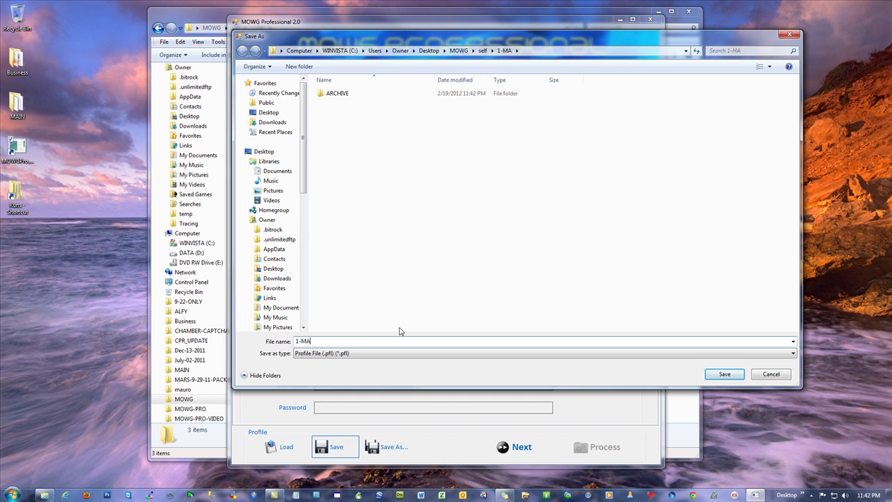
key("Return")
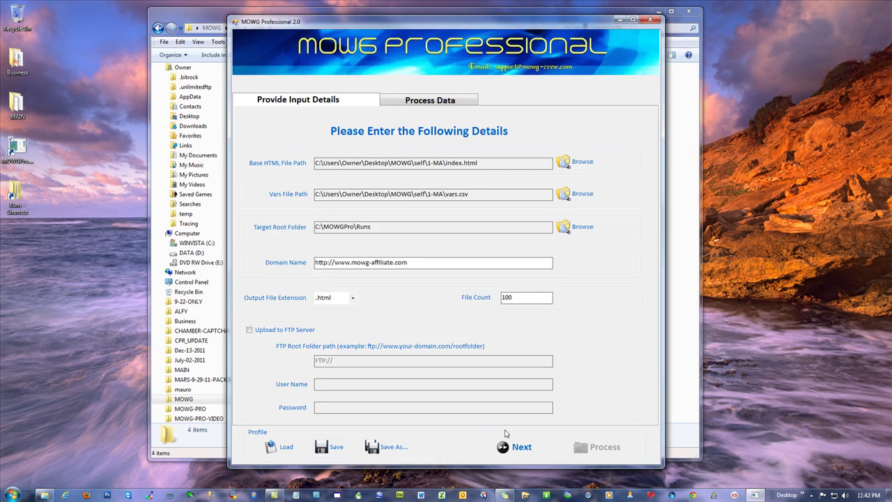
Proceed to processing, dismiss the null-variable and follow-up errors, then quit MOWG without saving changes.
left_click(517, 446)
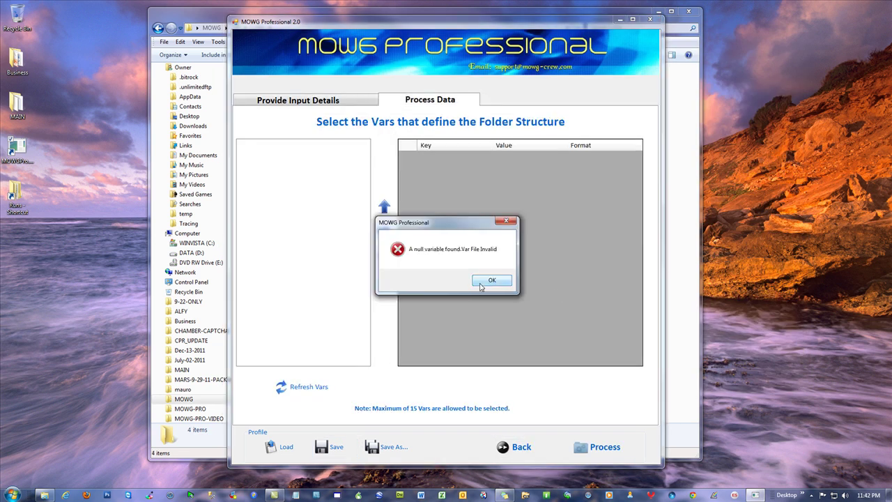
left_click(488, 281)
left_click(528, 281)
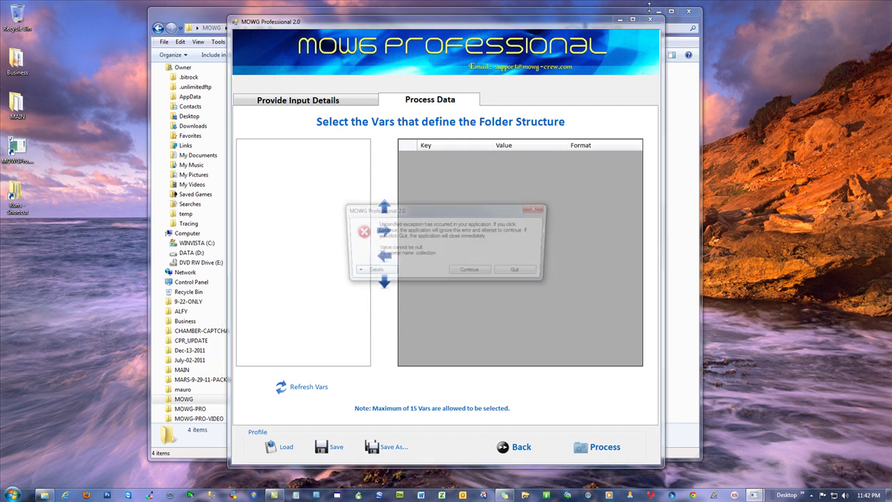
left_click(516, 273)
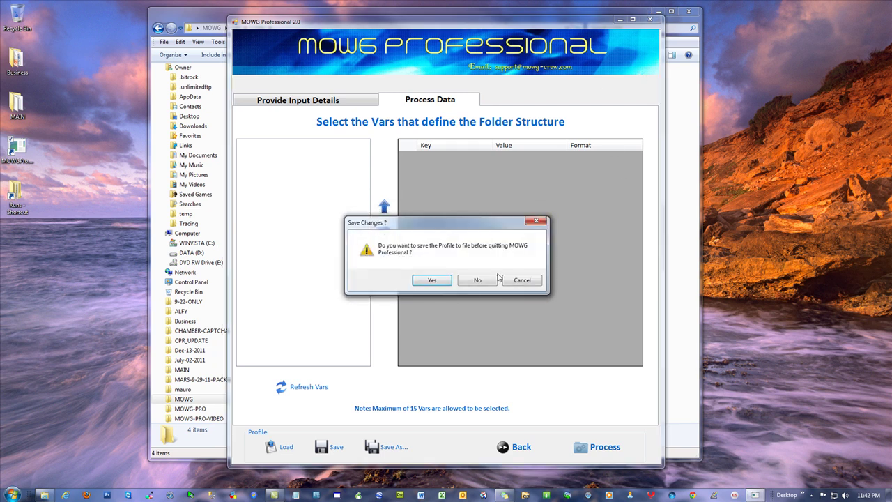
left_click(481, 280)
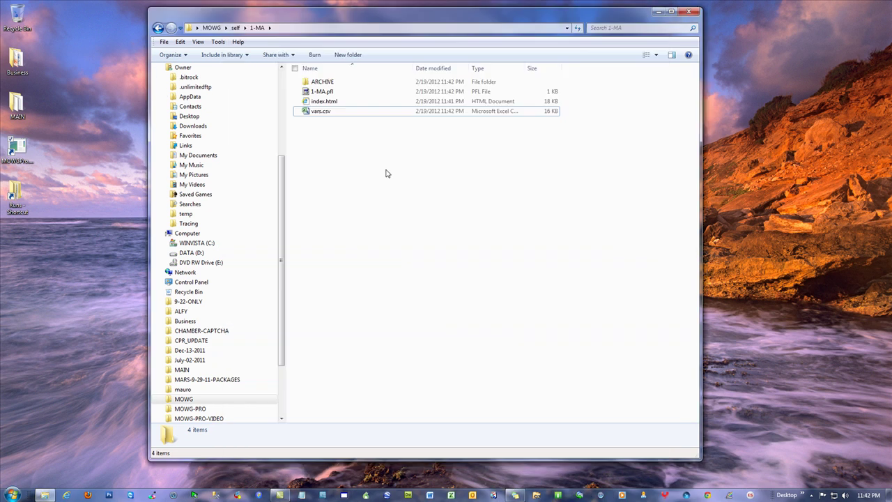
Delete the empty column A from vars.csv in Excel and save it in CSV format.
double_click(317, 112)
left_click(27, 81)
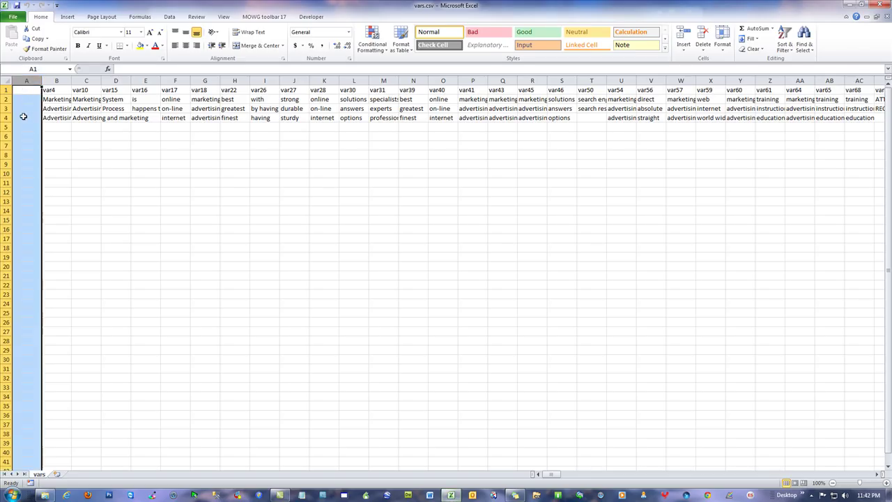
right_click(20, 116)
left_click(52, 195)
left_click(27, 91)
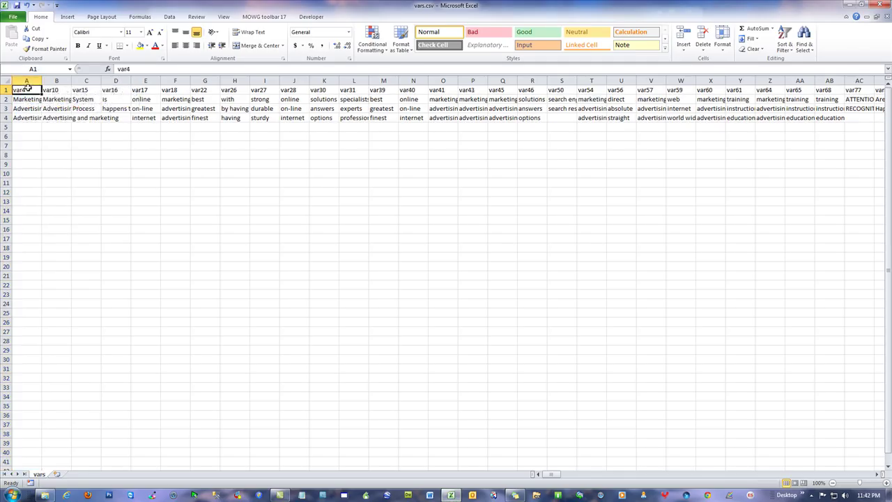
left_click(17, 5)
left_click(409, 279)
Close the spreadsheet without re-saving and bring up MOWG's profile loader showing 1-MA.
left_click(880, 5)
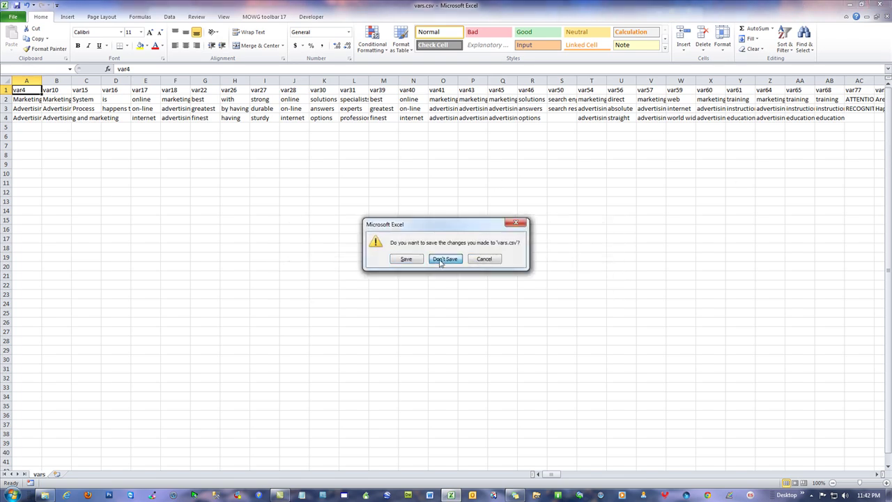
left_click(443, 259)
left_click(317, 91)
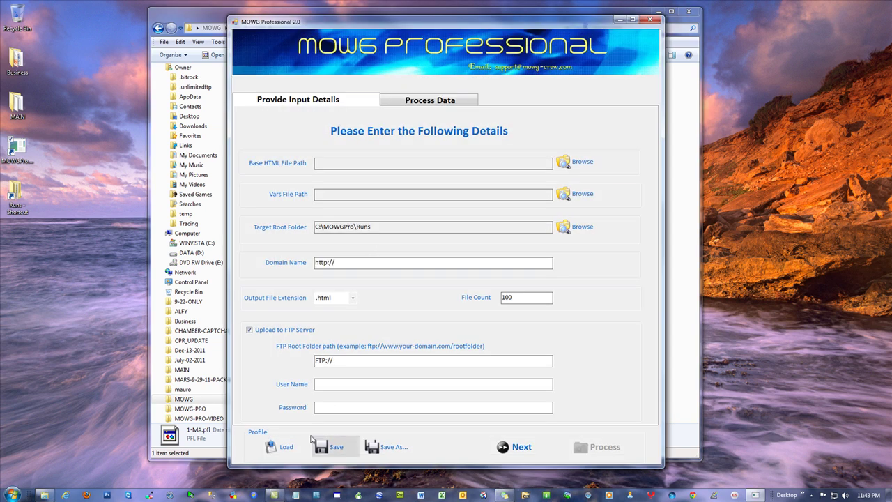
left_click(282, 446)
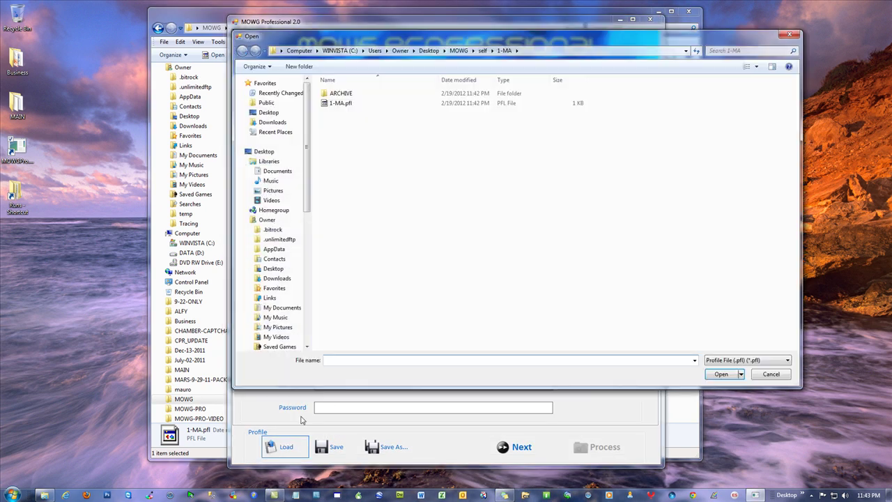
Load profile 1-MA and reload the variables from vars.csv on the Process Data page.
double_click(338, 105)
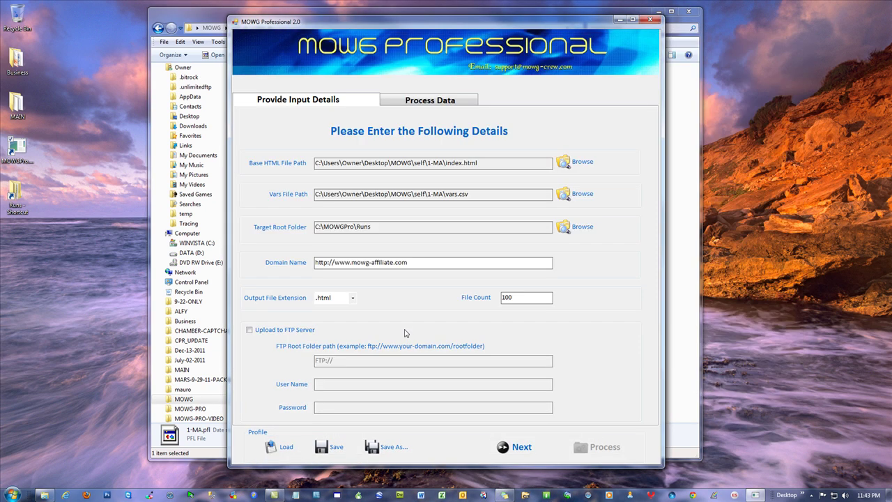
left_click(519, 446)
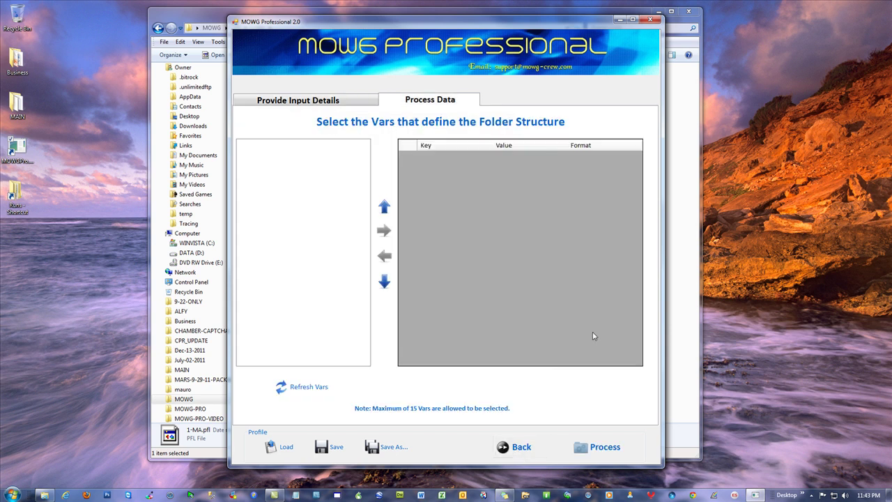
left_click(324, 389)
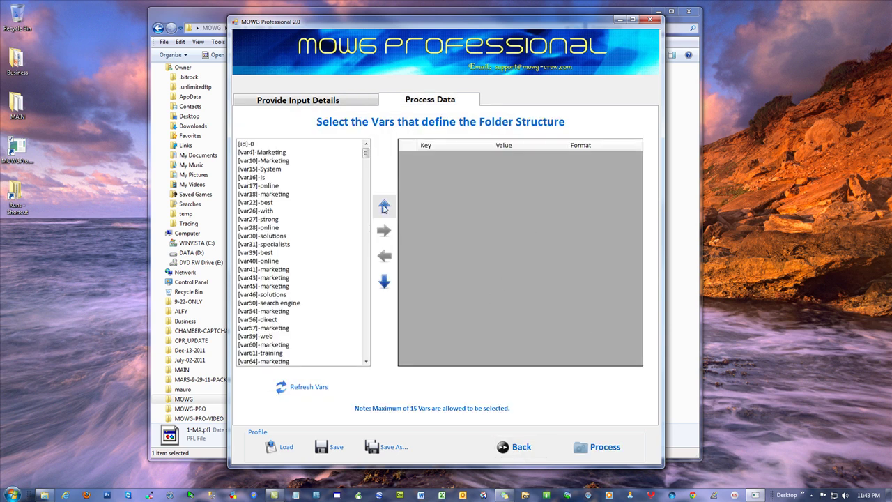
left_click(284, 157)
left_click(521, 449)
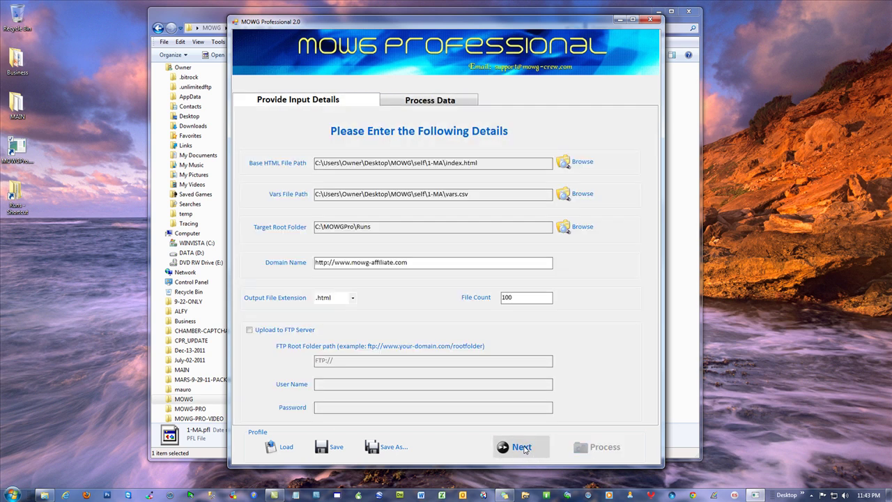
left_click(519, 446)
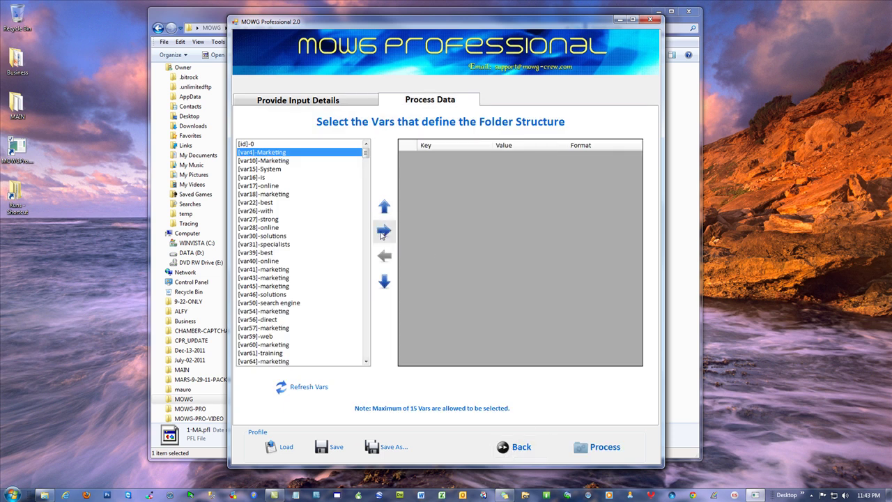
left_click(275, 252)
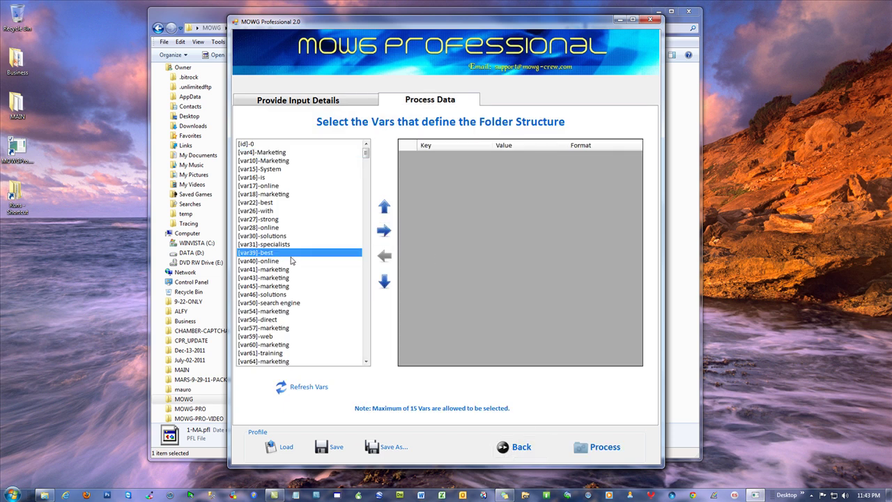
Scroll the variables list down to the var495–var562 range.
scroll(317, 270, "down", 20)
scroll(315, 270, "up", 3)
scroll(316, 274, "down", 20)
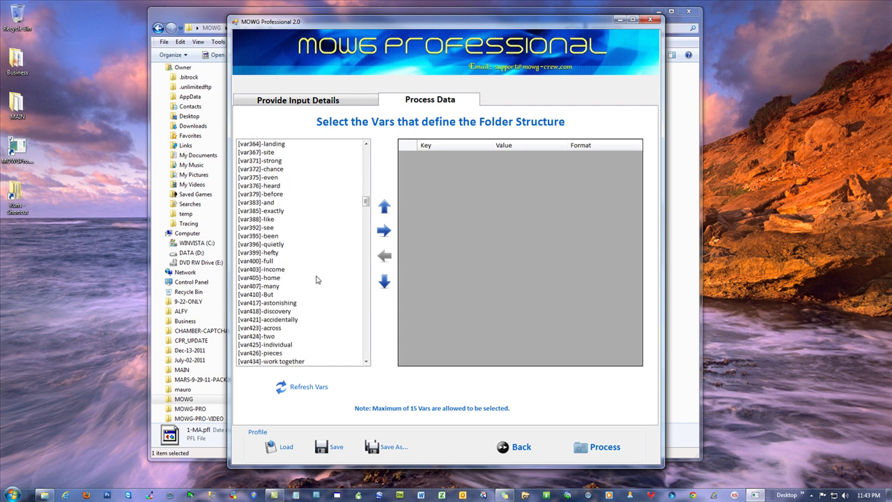
scroll(315, 281, "down", 6)
scroll(314, 285, "down", 6)
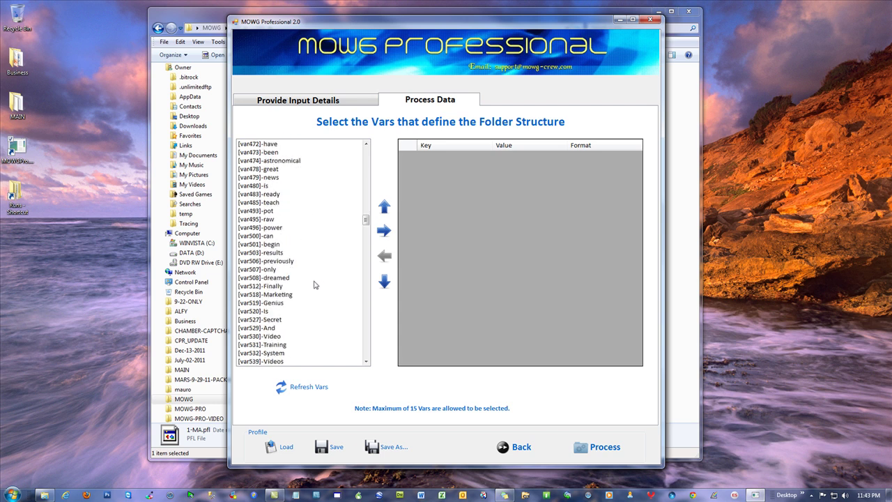
scroll(314, 280, "down", 3)
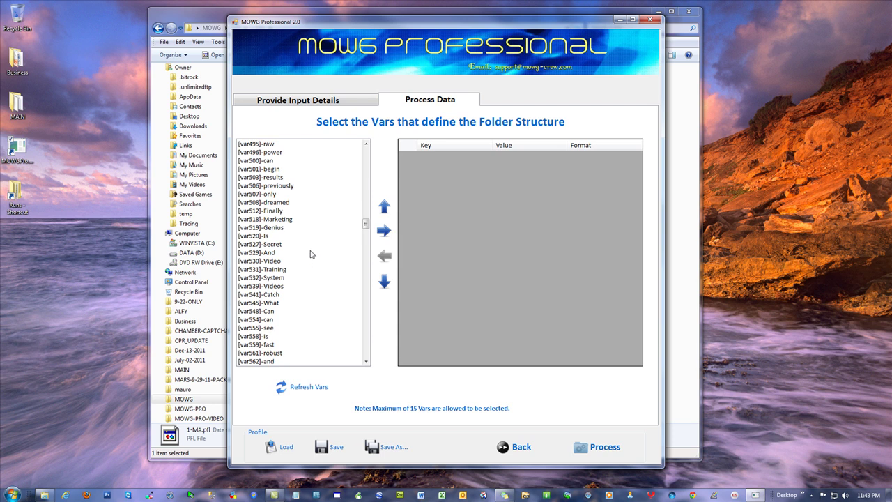
Add var512 Finally, var518 Marketing, var530 Video and var531 Training, removing the stray var519 Genius.
left_click(277, 221)
left_click(277, 211)
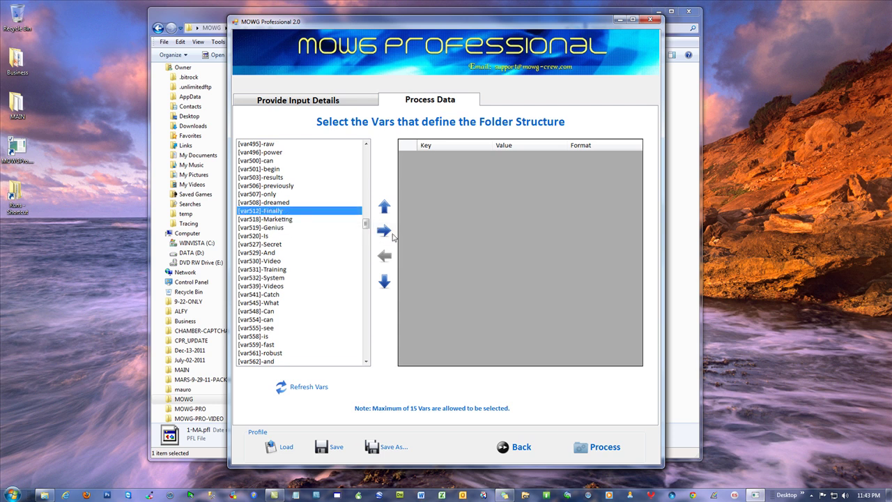
left_click(384, 232)
left_click(384, 232)
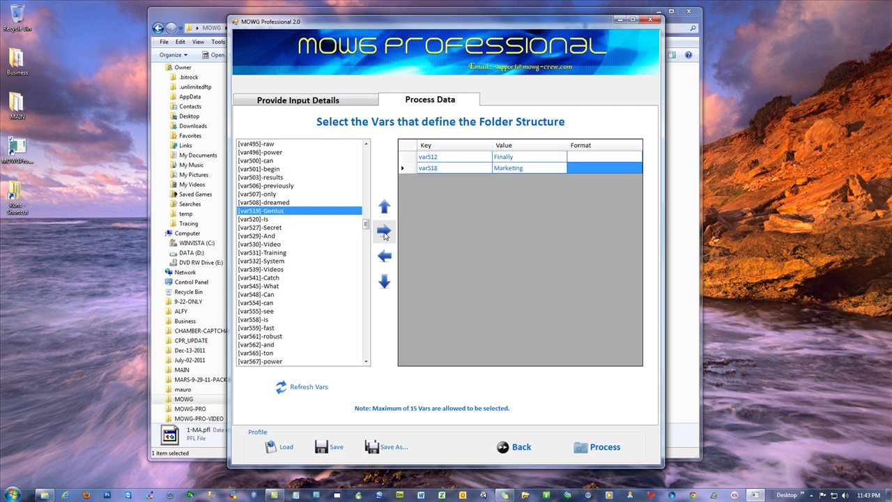
left_click(384, 232)
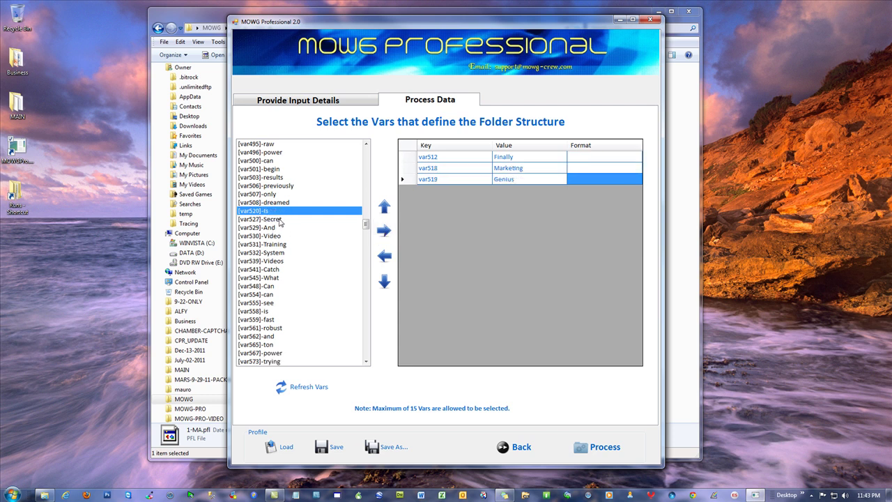
left_click(279, 220)
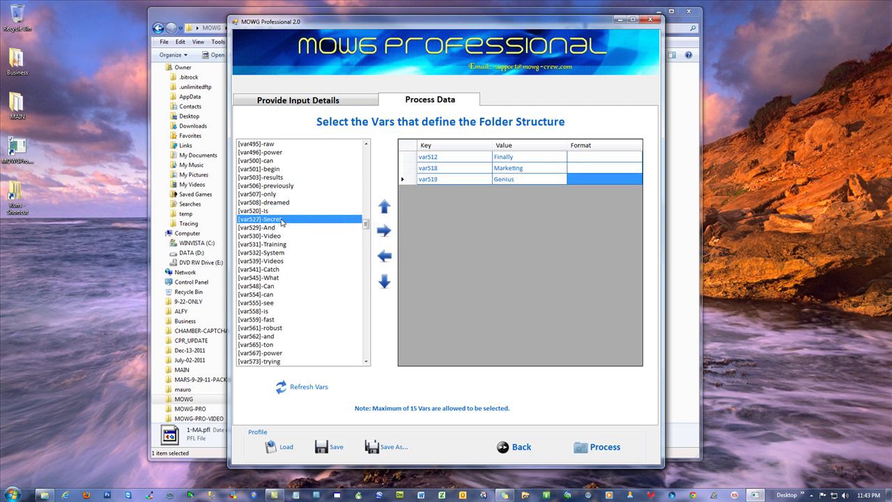
left_click(272, 236)
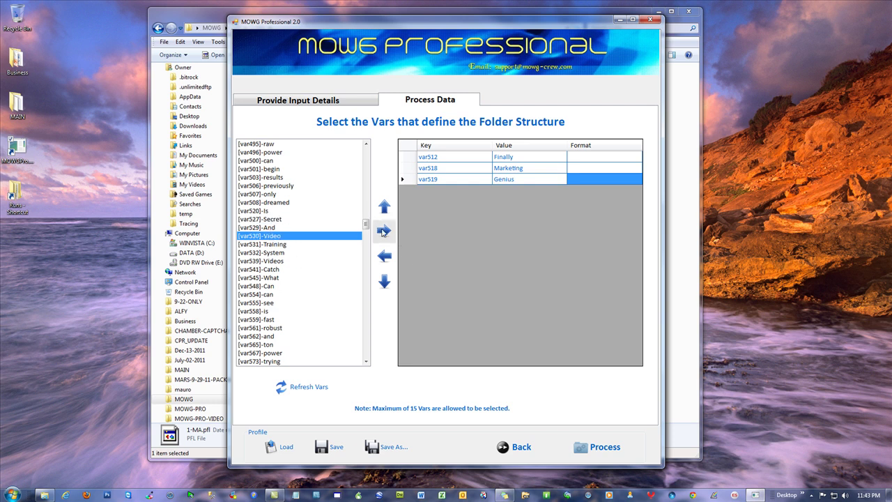
left_click(404, 179)
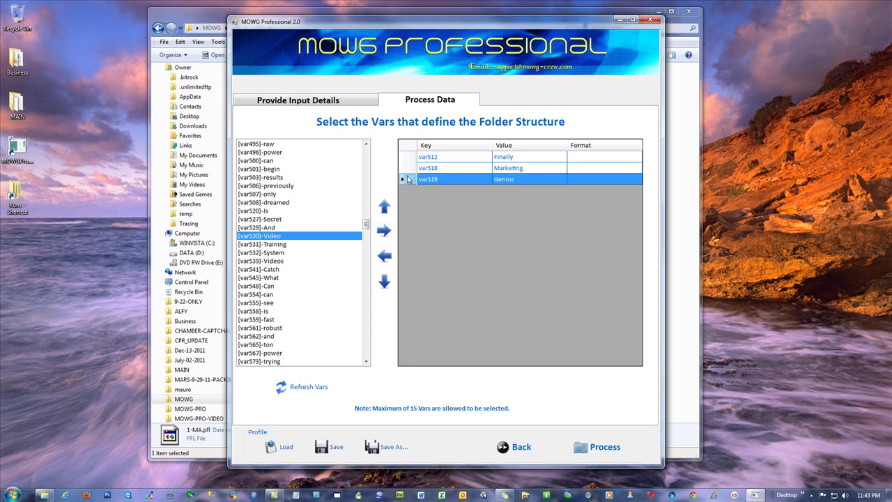
left_click(385, 257)
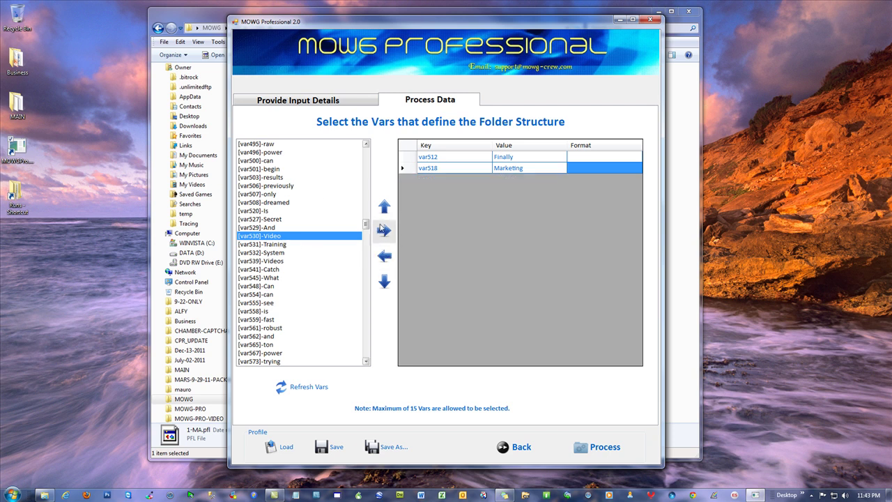
left_click(387, 236)
left_click(387, 235)
left_click(387, 236)
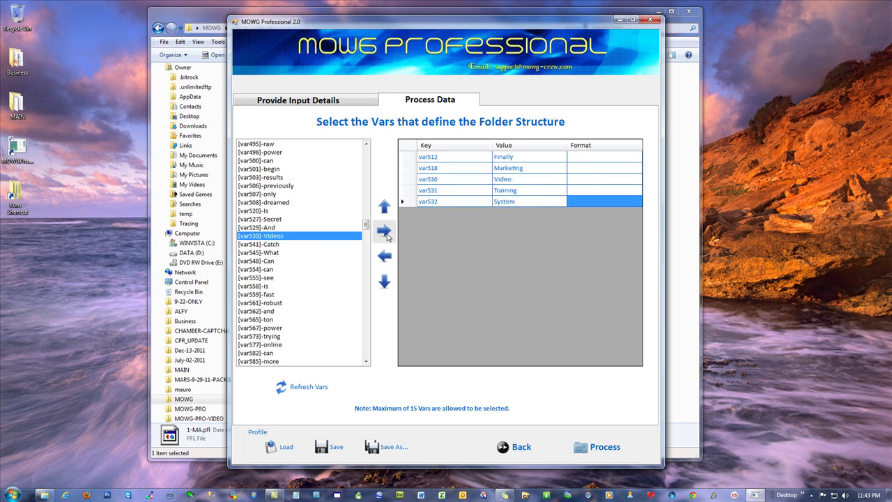
Add var559 fast, var561 robust, var586 automated and var628 Product to the folder structure.
left_click(299, 286)
scroll(310, 294, "down", 6)
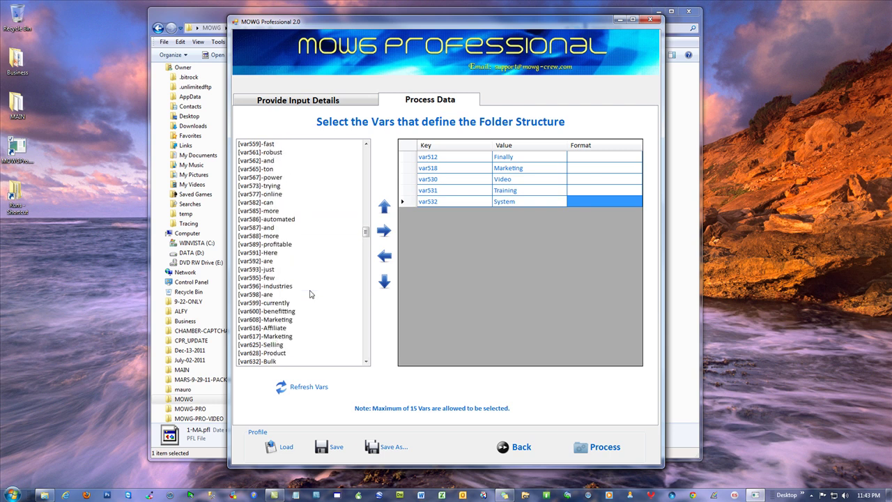
scroll(310, 294, "up", 3)
left_click(271, 219)
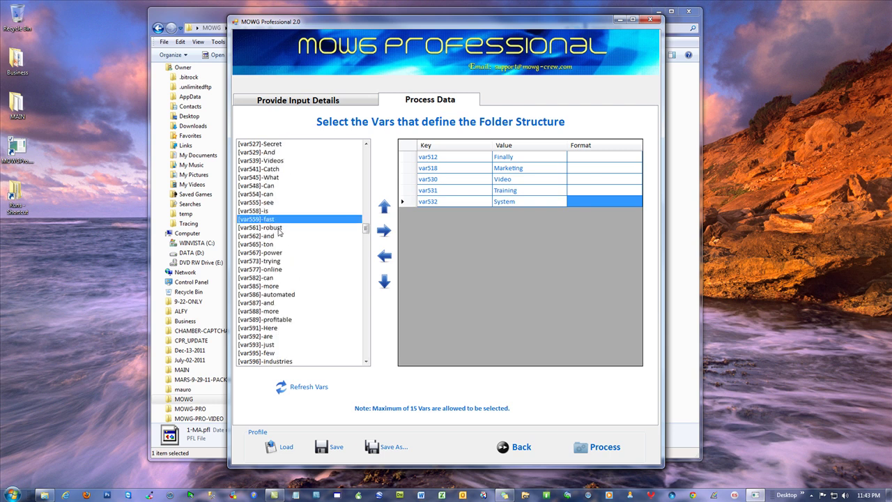
left_click(384, 231)
left_click(384, 231)
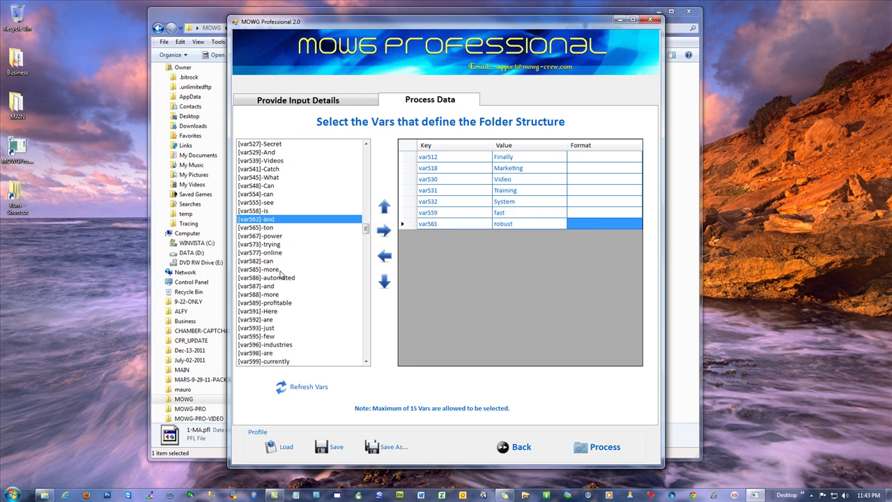
left_click(282, 277)
left_click(383, 232)
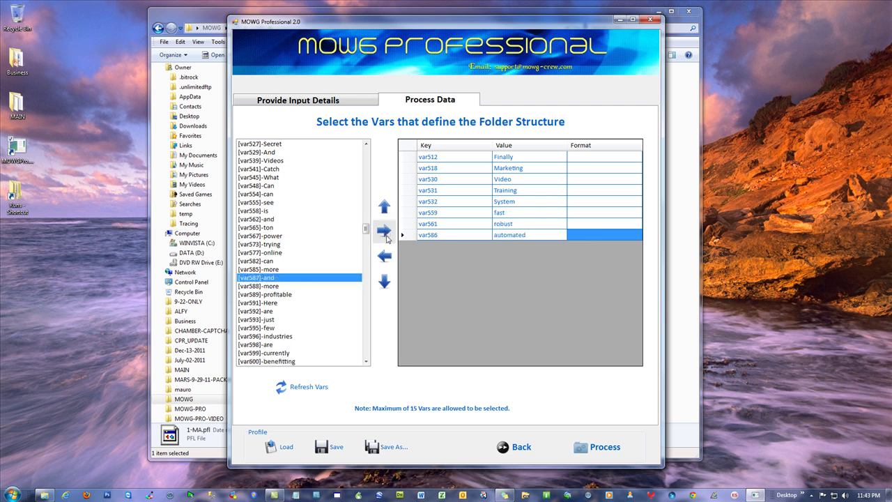
left_click(296, 302)
scroll(300, 299, "down", 3)
scroll(301, 299, "down", 3)
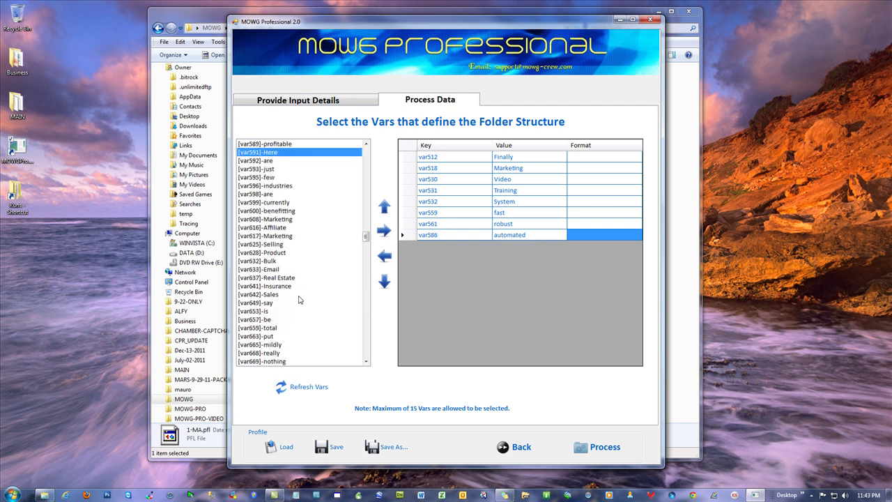
left_click(277, 253)
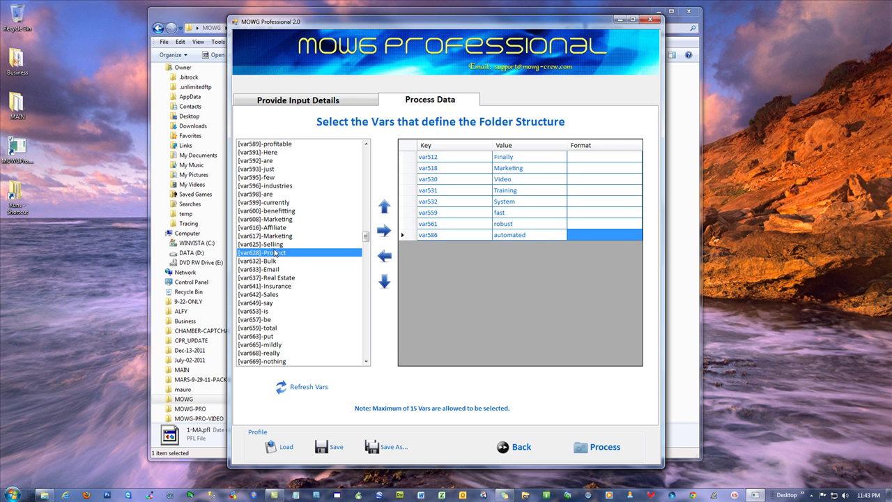
left_click(378, 231)
left_click(310, 295)
scroll(310, 294, "down", 6)
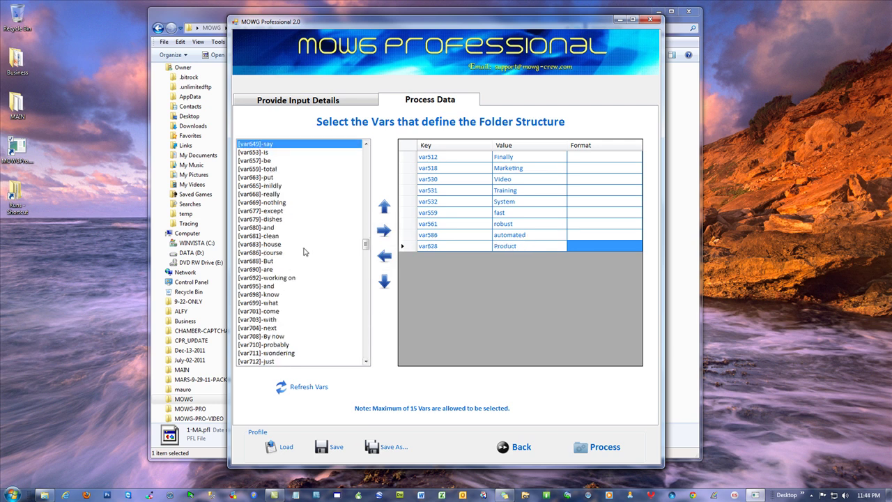
Fill the folder-structure Format cells with dashes, using a backslash for var532.
left_click(585, 158)
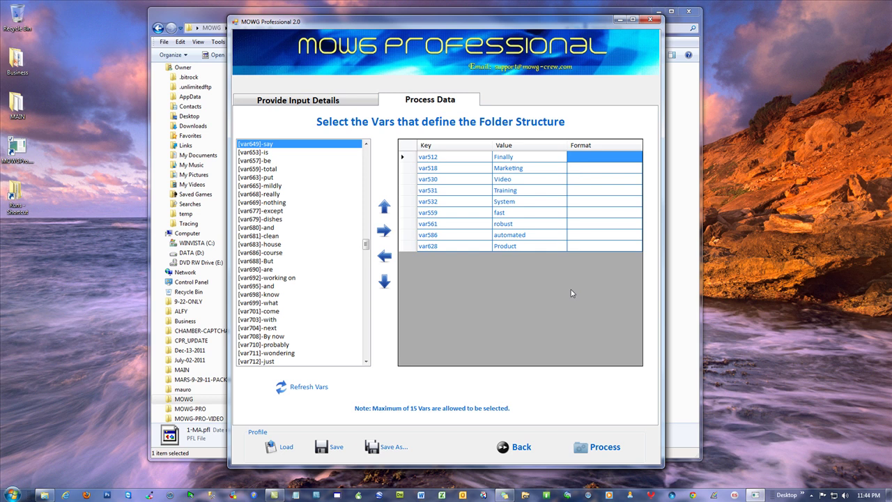
type("-")
key("Return")
type("-")
key("Return")
type("-")
key("Return")
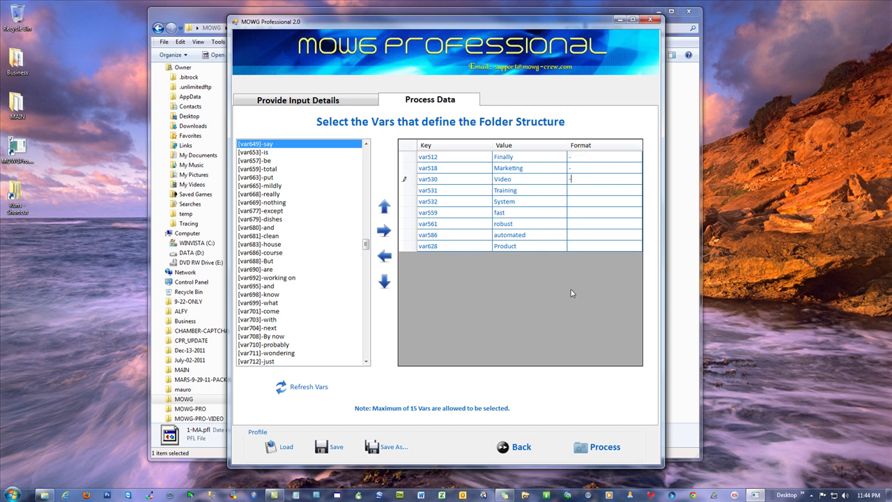
type("-")
key("Return")
type("\\")
key("Return")
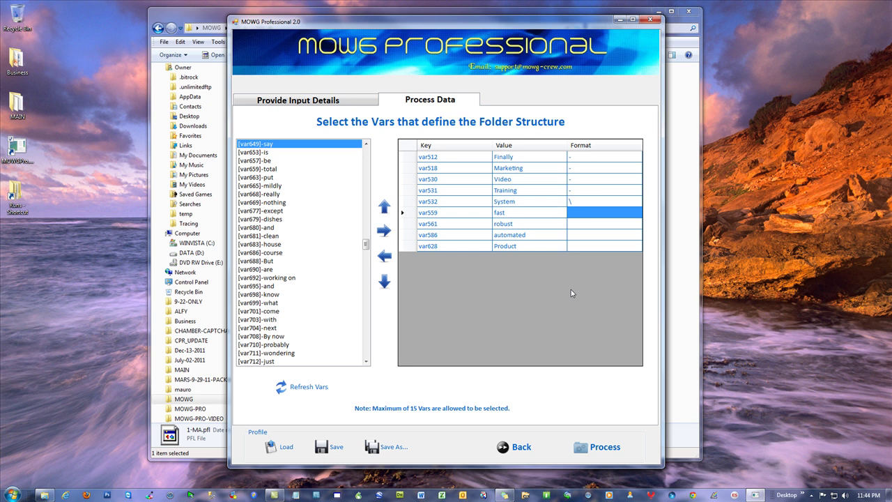
type("-")
key("Return")
type("-")
key("Return")
type("-")
key("Return")
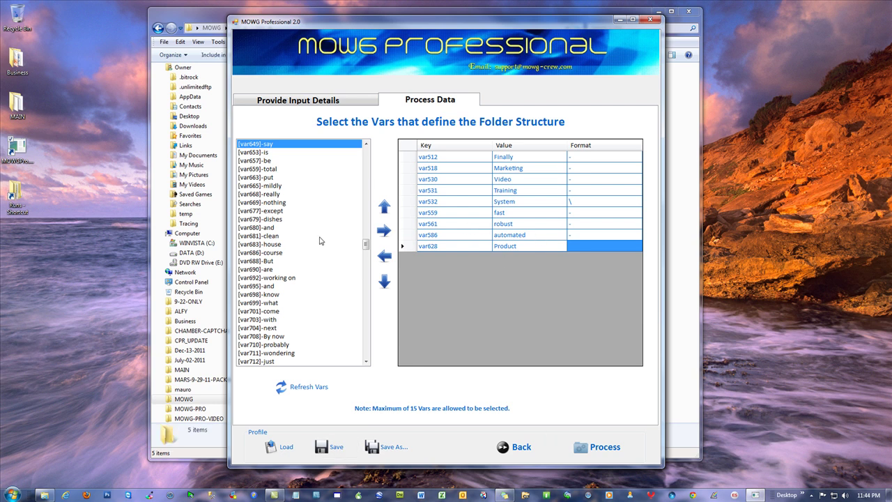
Add the id 0 variable and move its row up to just below var532.
left_click_drag(366, 243, 367, 149)
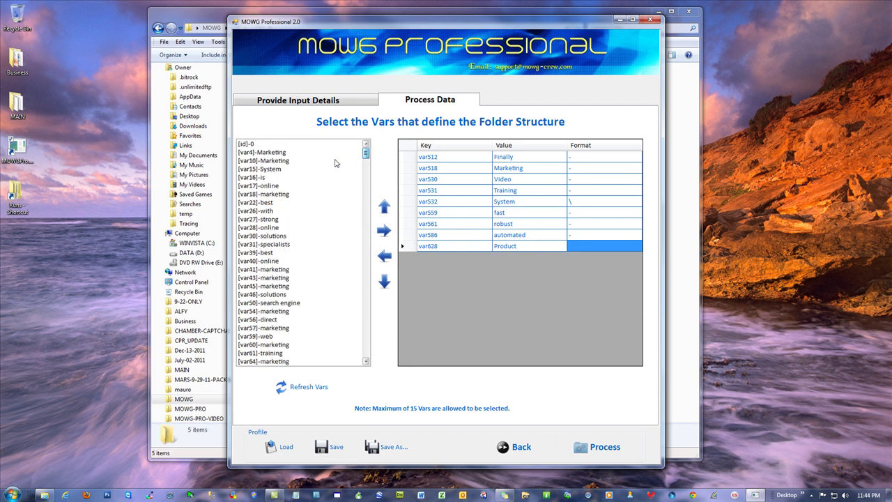
left_click(258, 144)
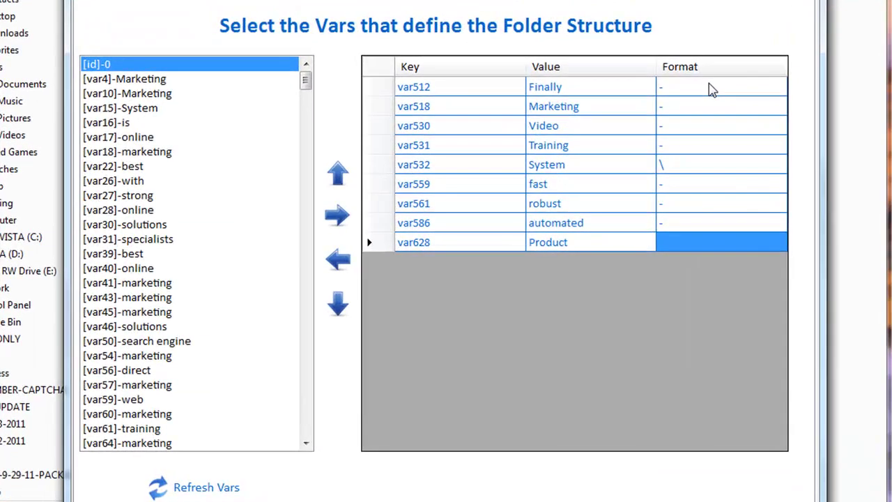
left_click(328, 217)
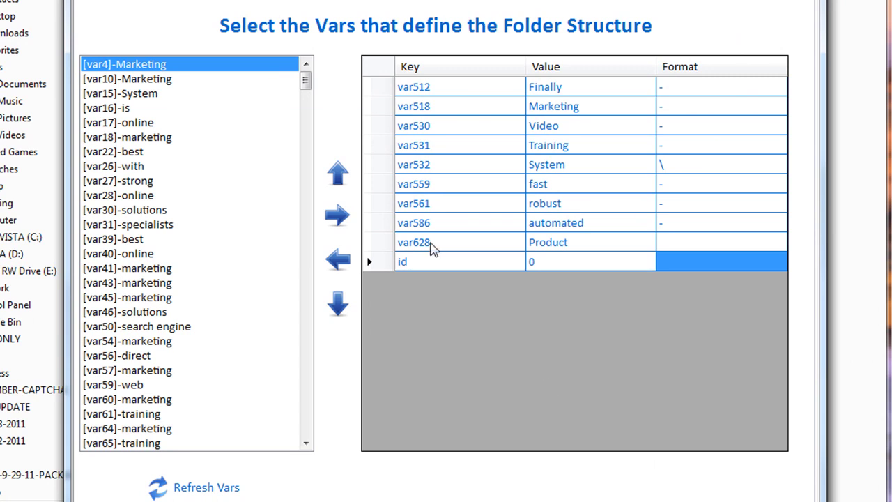
left_click(385, 261)
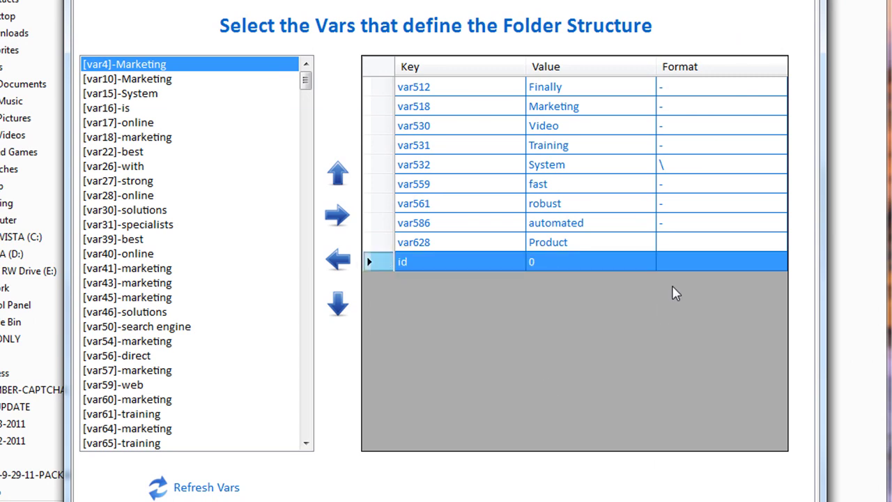
left_click(339, 177)
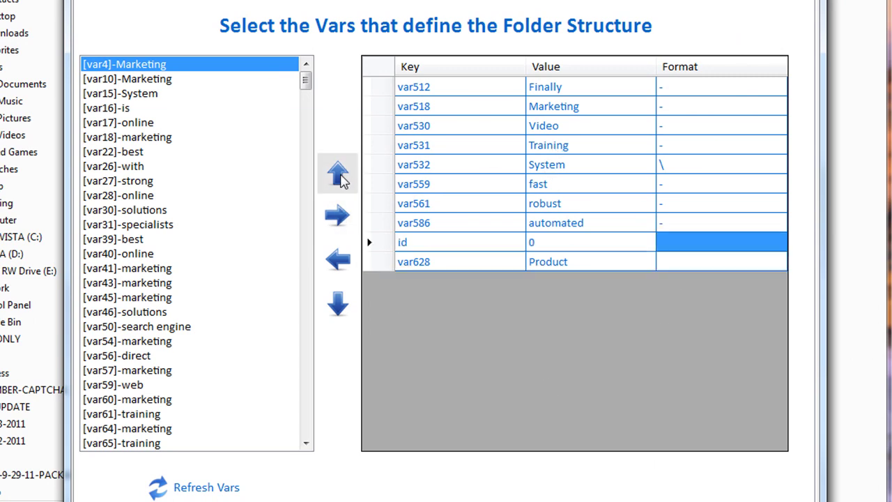
left_click(339, 174)
left_click(339, 174)
left_click(339, 175)
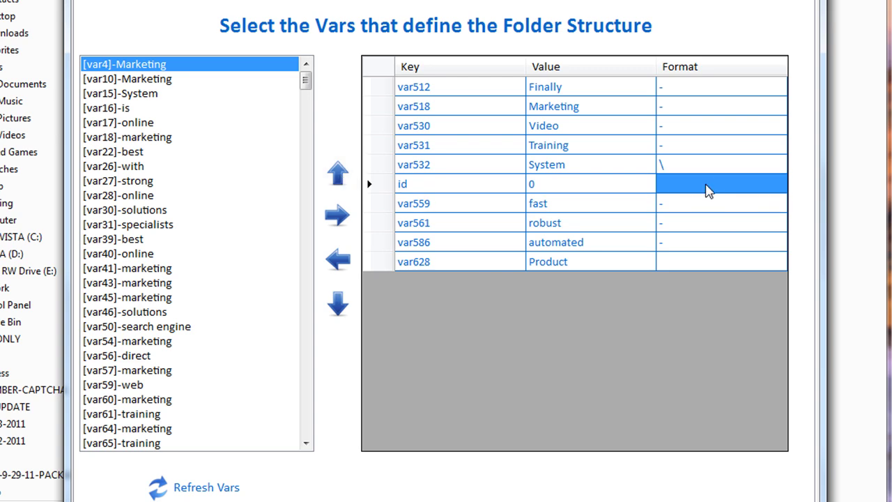
Set var532's format to \special-offer- and the id row's format to \.
left_click(683, 168)
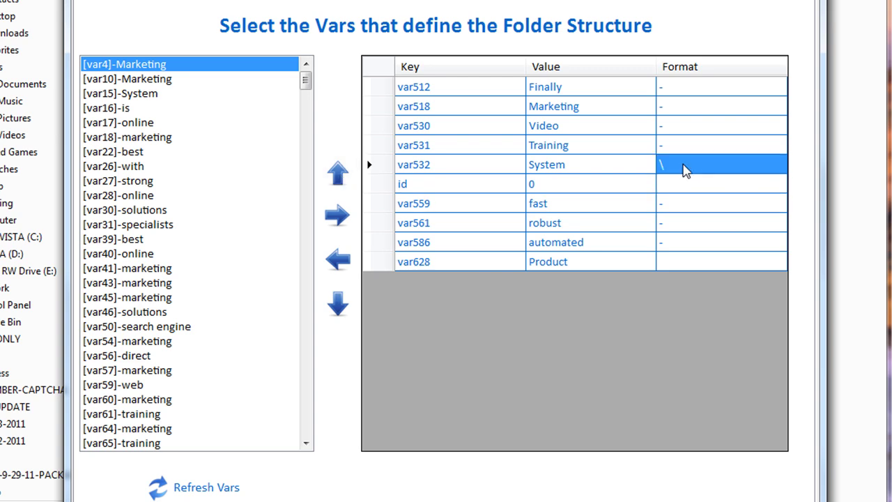
left_click(683, 168)
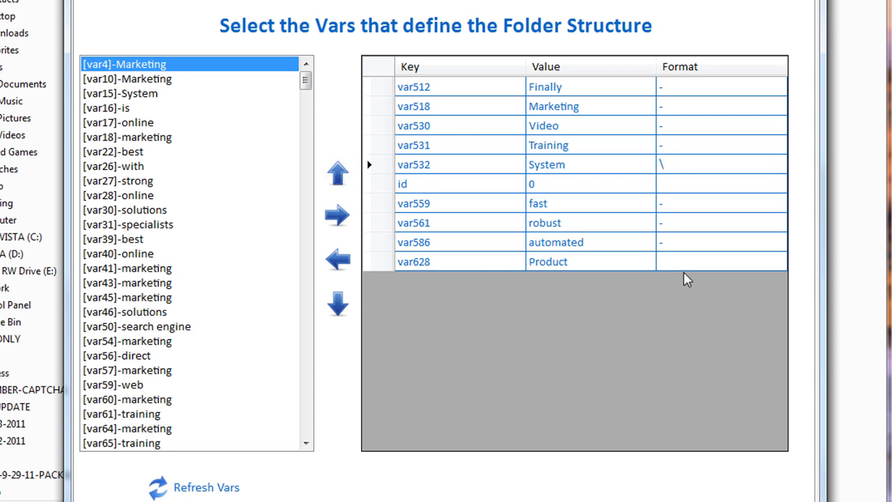
type("special-offer-")
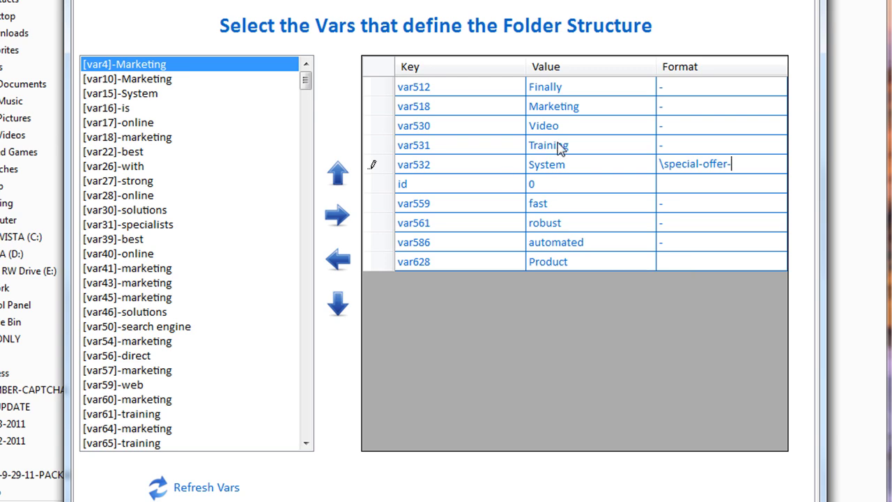
left_click(676, 185)
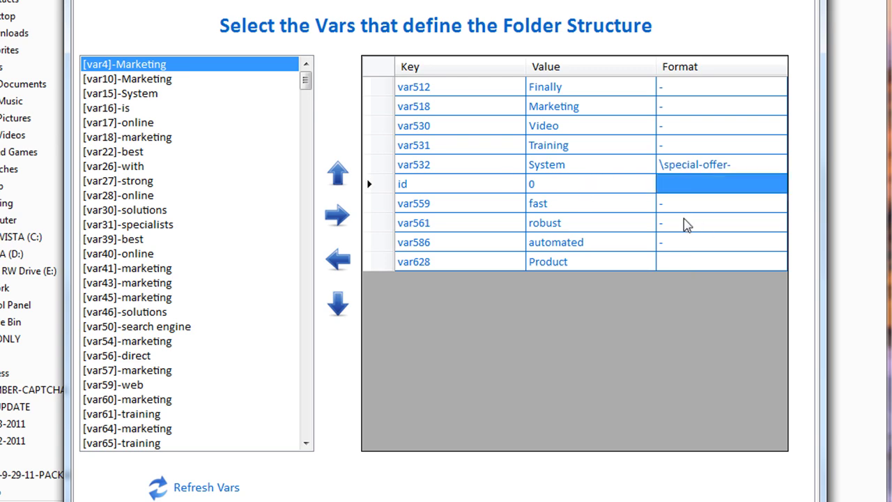
type("\\")
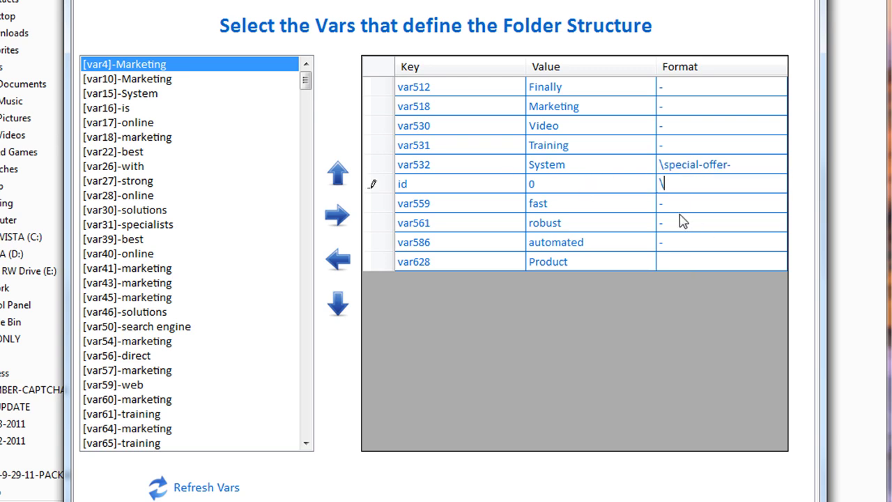
left_click(680, 211)
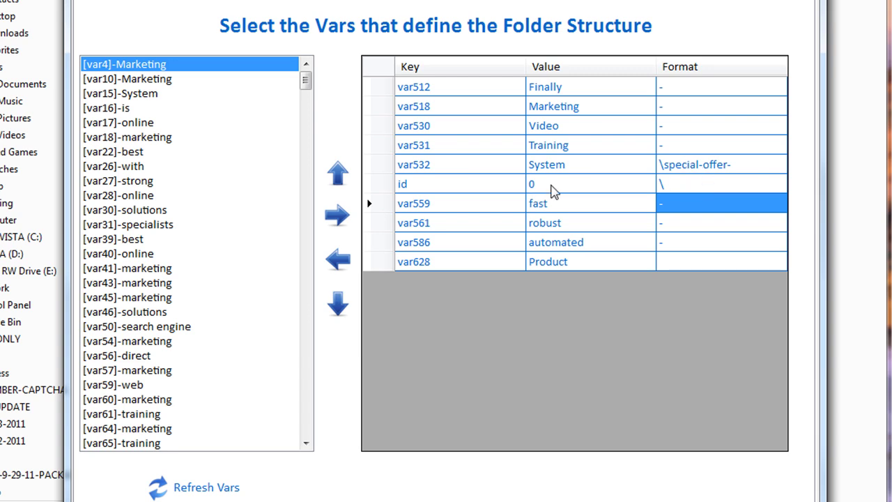
Generate the HTML pages, dismiss the summary, return to input details, and open the Runs folder.
left_click(578, 262)
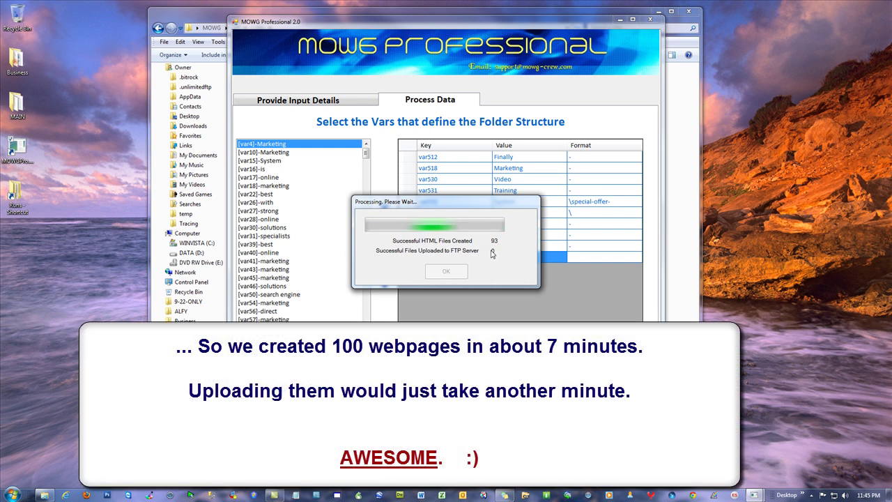
left_click(451, 280)
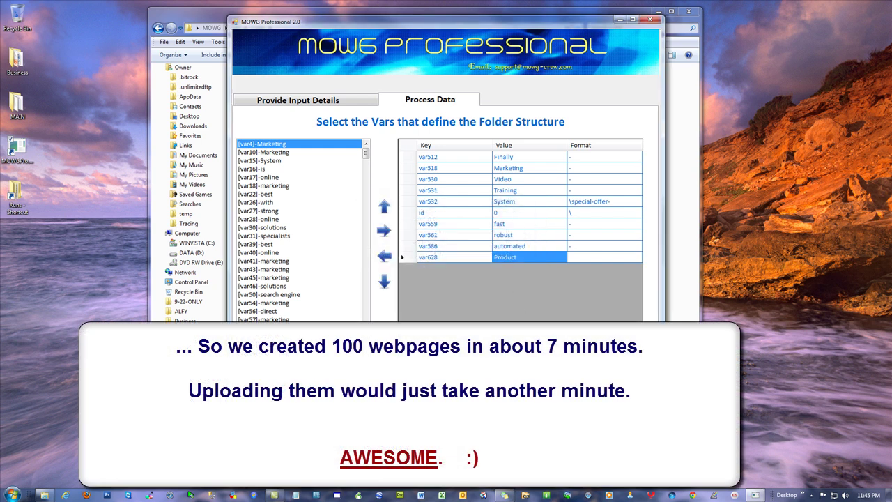
left_click(298, 100)
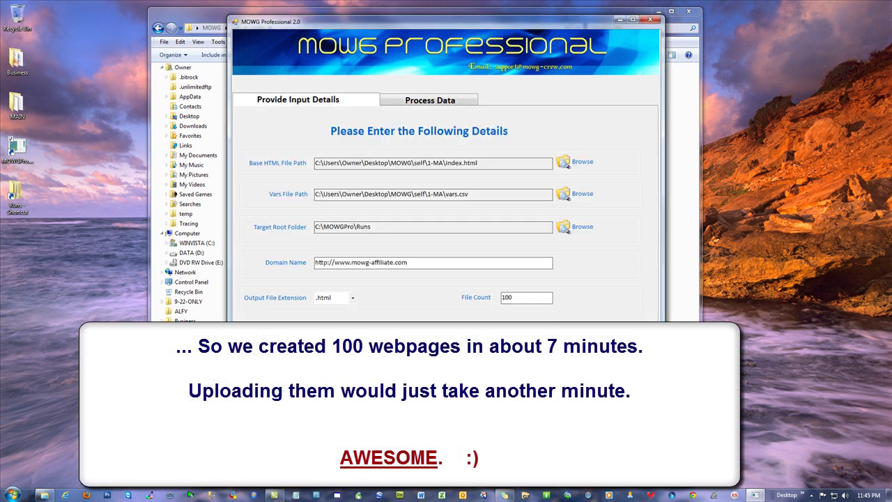
double_click(15, 193)
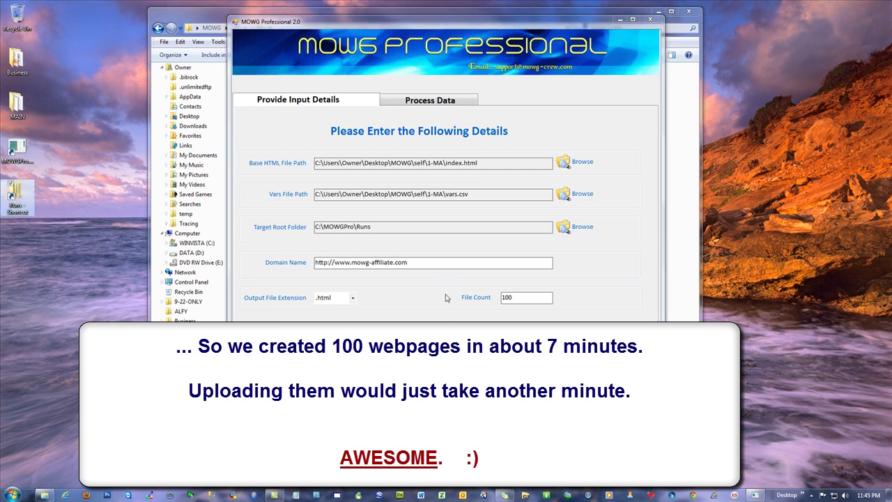
Rename the new run folder to 1-MA.
right_click(359, 95)
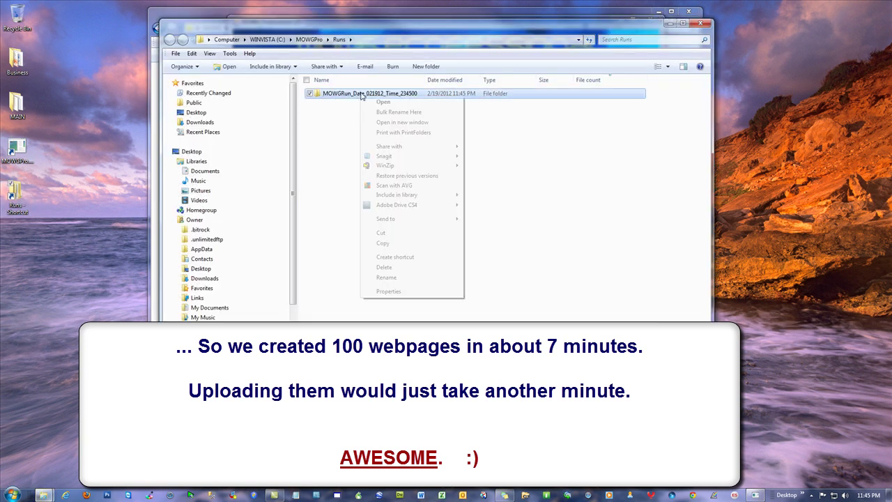
left_click(404, 277)
type("1")
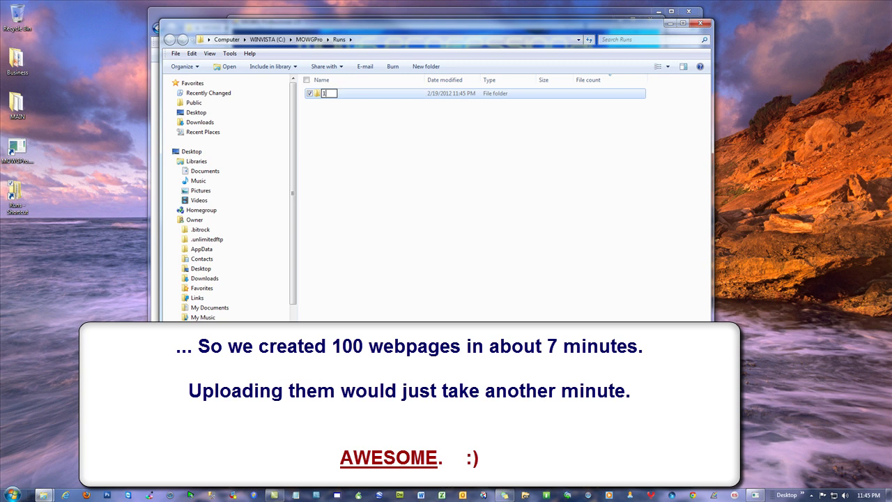
type("-MA")
key("Return")
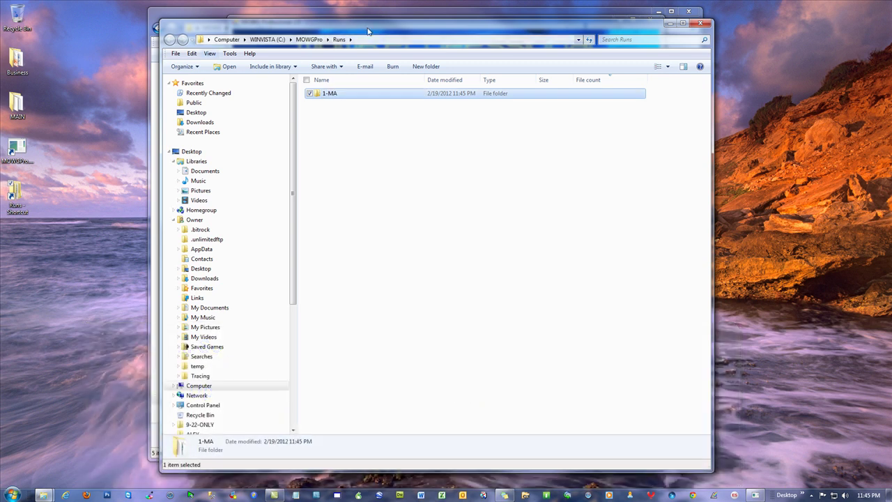
Open the generated HTML page from the special-offer-24 subfolder in Internet Explorer.
double_click(328, 93)
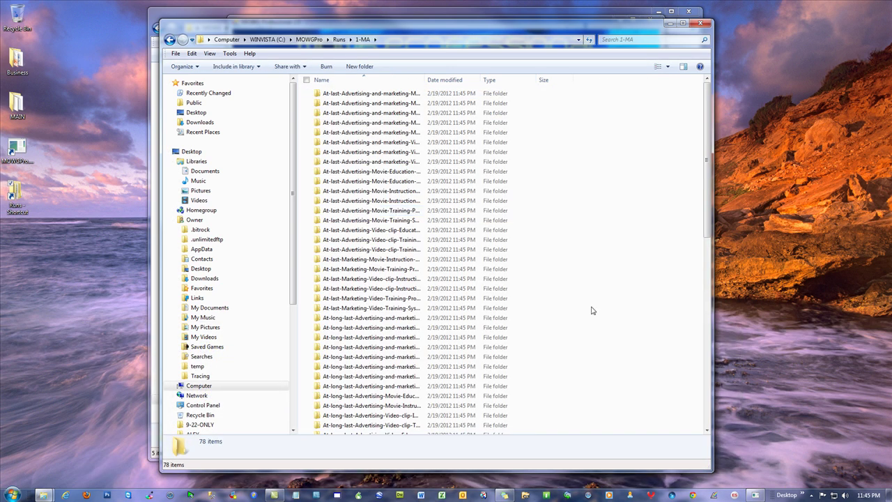
scroll(585, 293, "down", 12)
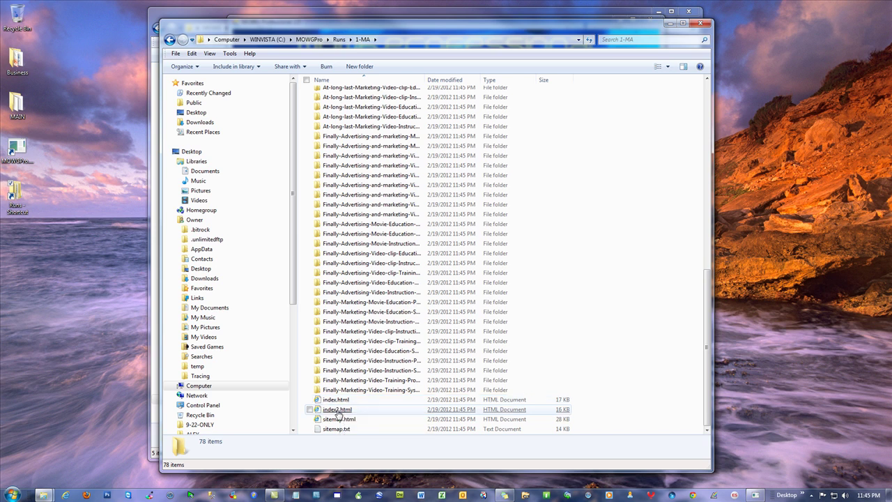
scroll(615, 278, "up", 10)
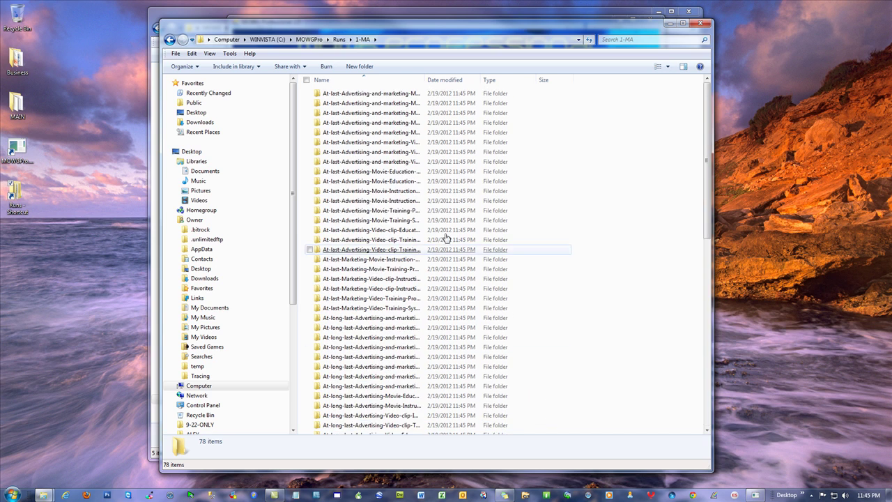
double_click(354, 209)
double_click(341, 93)
double_click(343, 96)
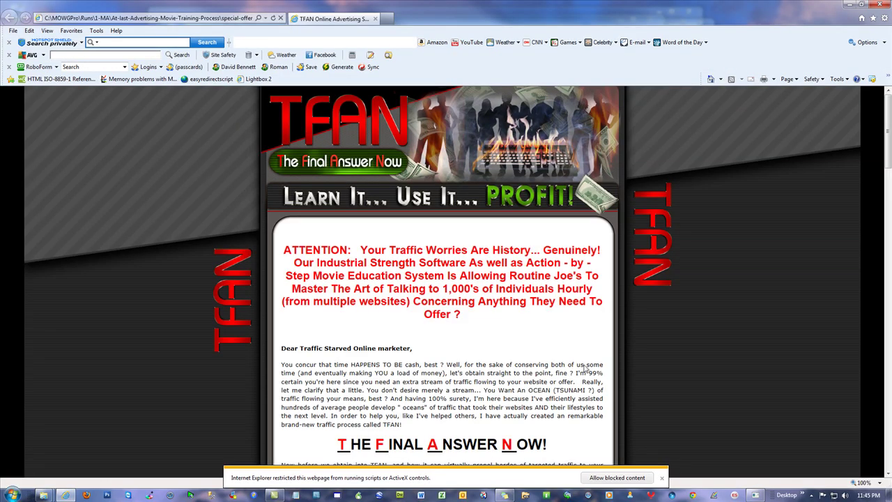
left_click(661, 478)
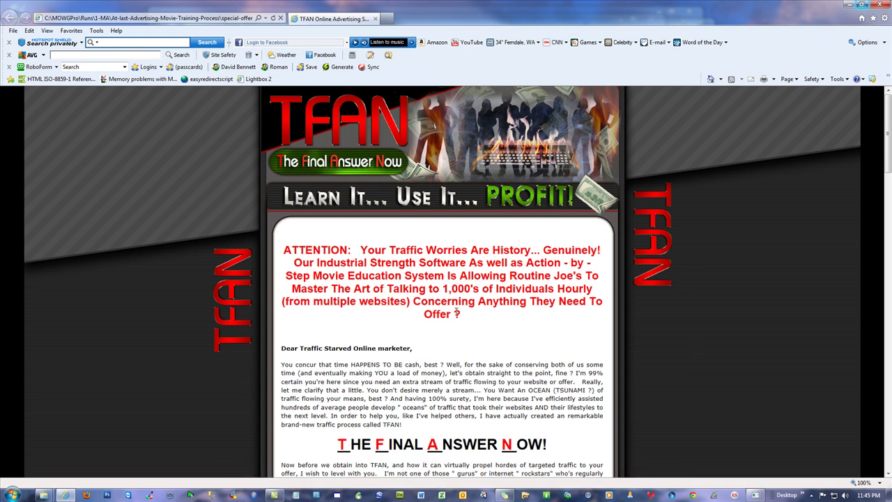
Close the browser, delete the 1-MA folder from Runs, and minimize Explorer.
left_click(881, 4)
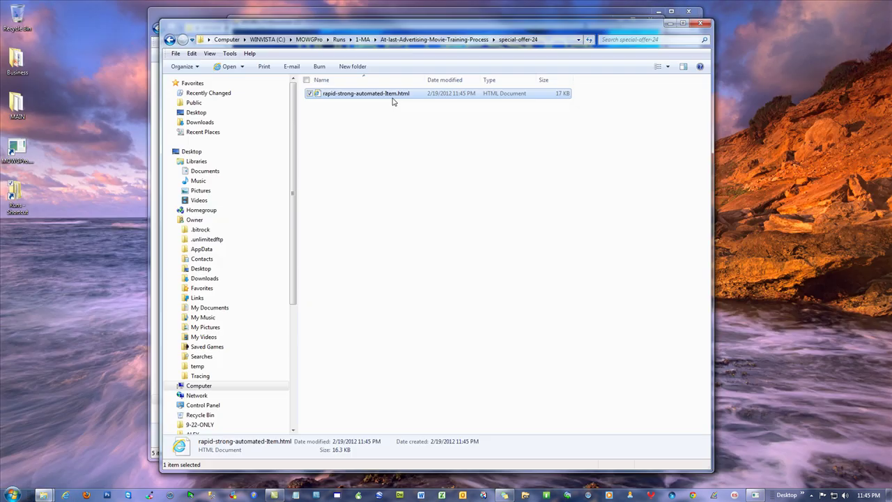
left_click(338, 39)
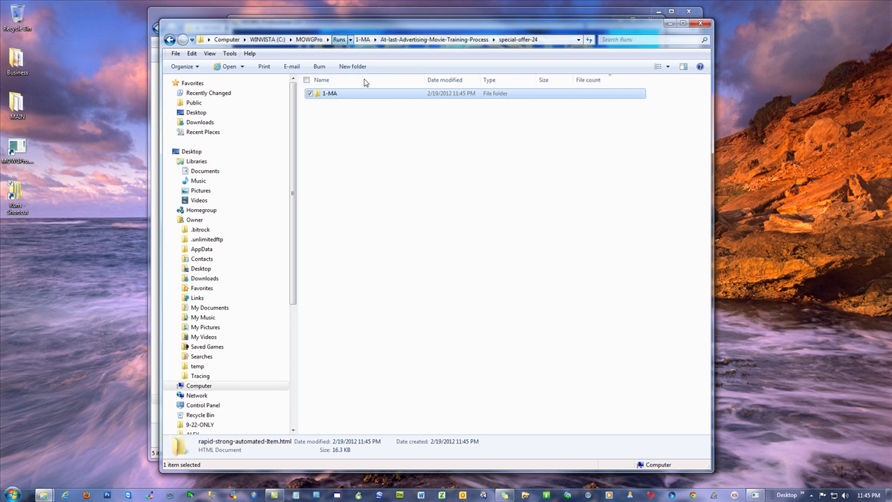
right_click(336, 93)
left_click(378, 262)
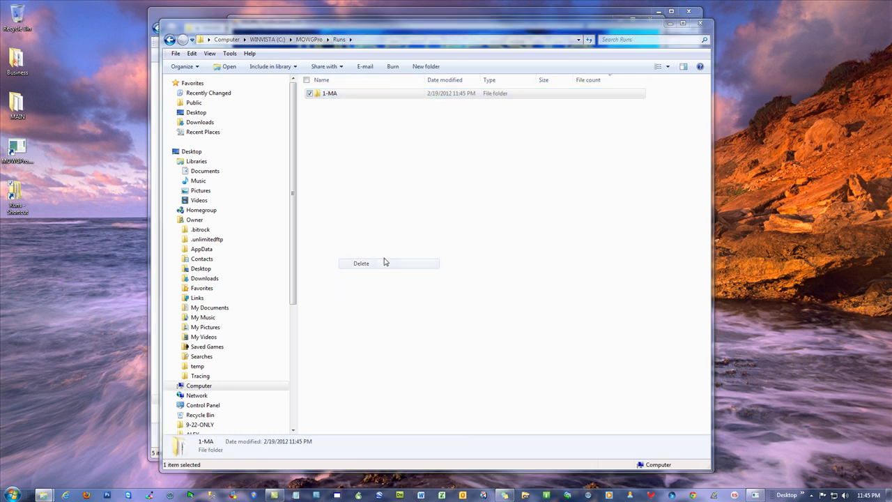
left_click(481, 282)
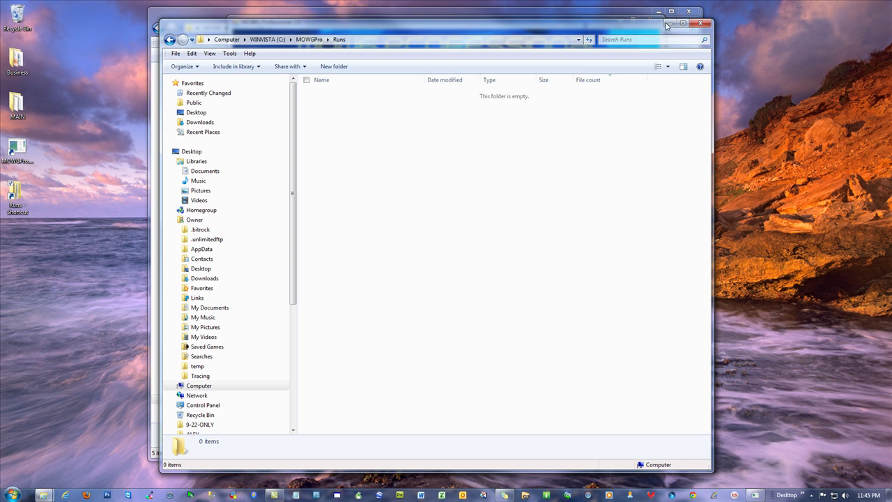
left_click(667, 23)
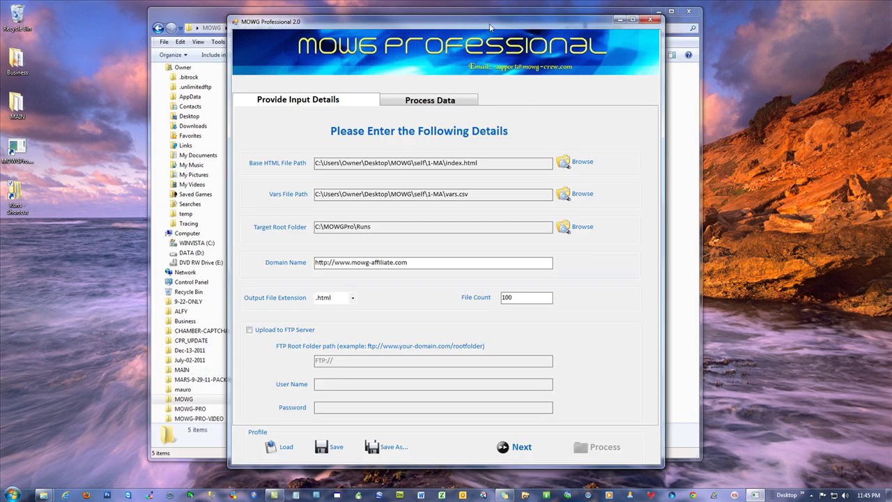
Open the index.html template in Notepad and search it for question marks.
left_click_drag(490, 27, 891, 106)
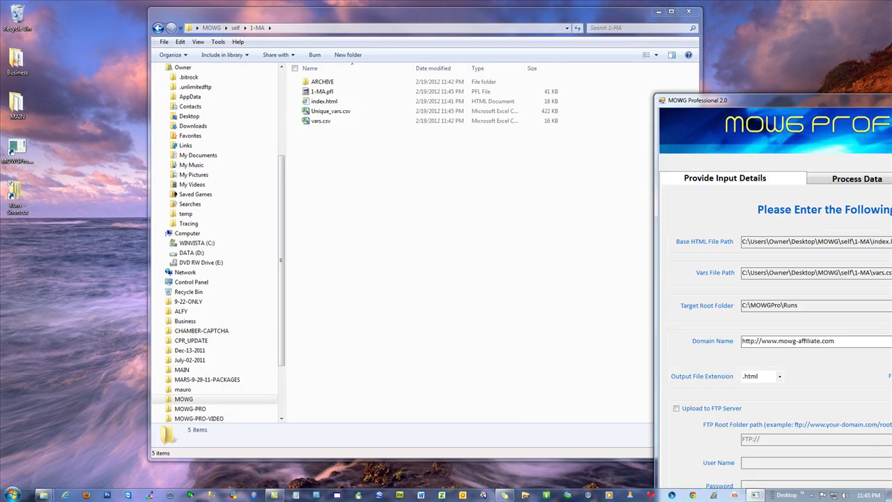
right_click(319, 101)
left_click(335, 115)
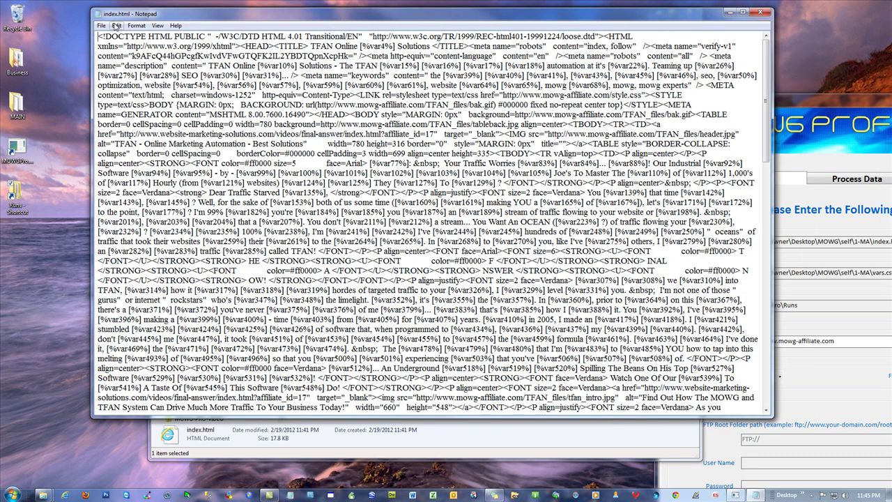
left_click(116, 25)
left_click(134, 95)
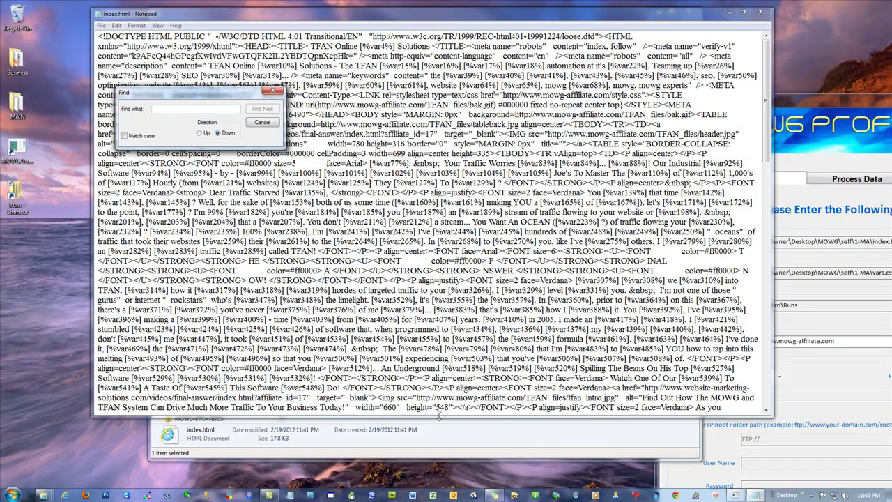
type("?")
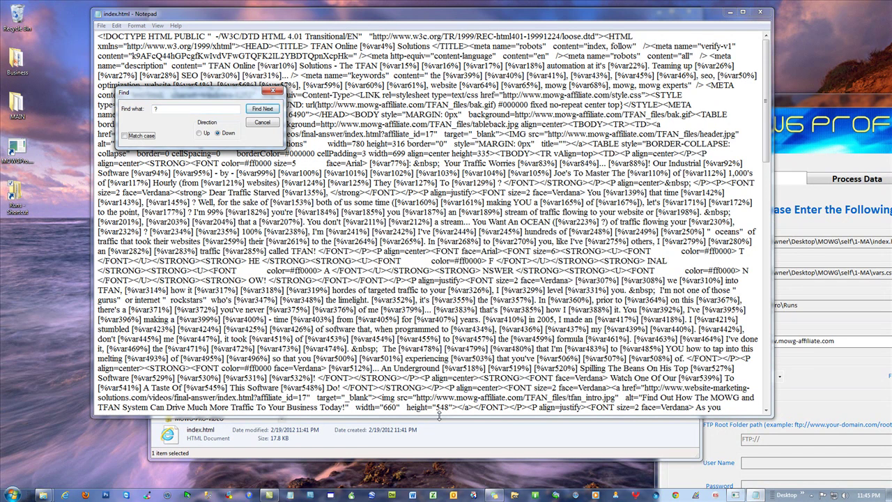
left_click(261, 122)
Replace every " ?" with "?" throughout index.html.
key("ctrl+h")
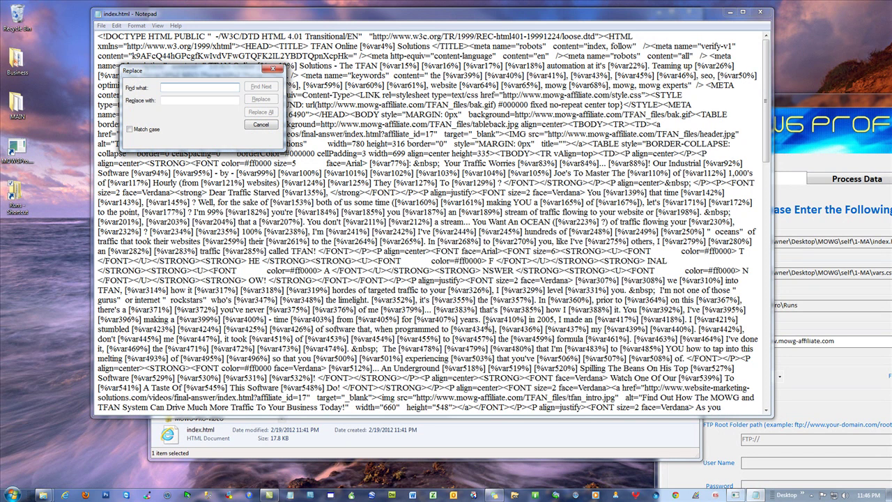
type("?")
key("Tab")
type("?")
left_click(262, 112)
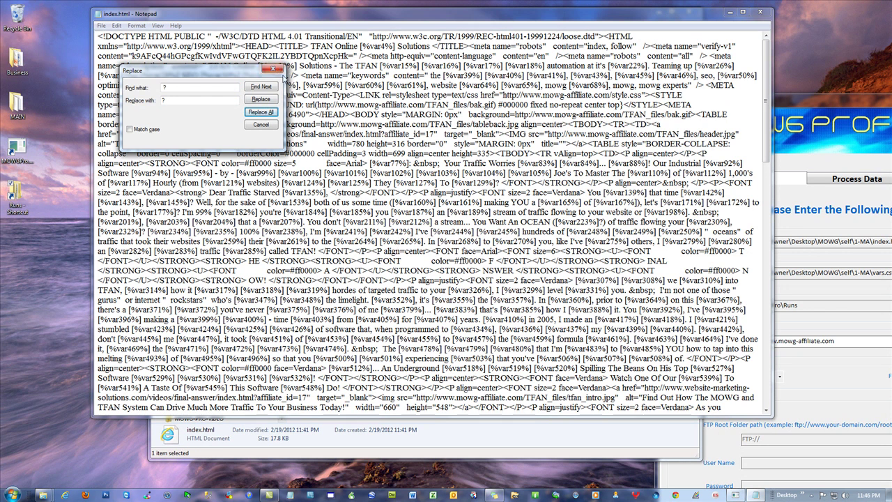
left_click(273, 69)
Add a centered paragraph containing 'Sitemap' at the end of index.html.
key("ctrl+End")
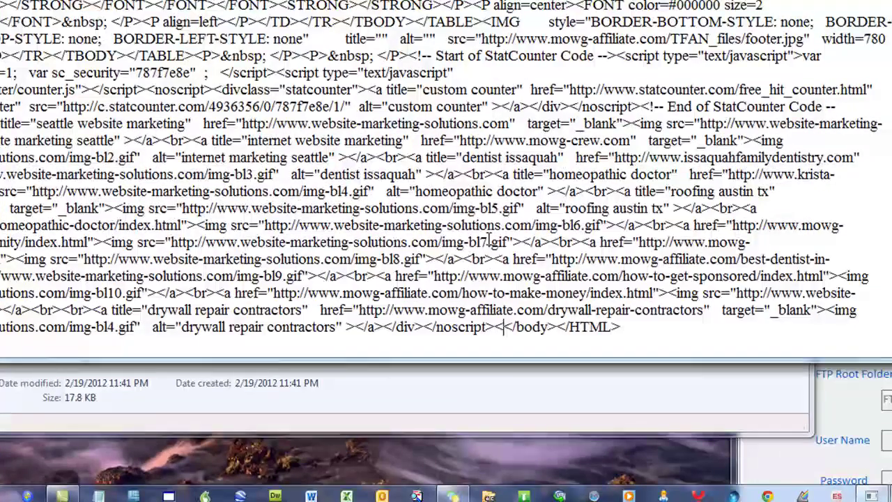
type("p ")
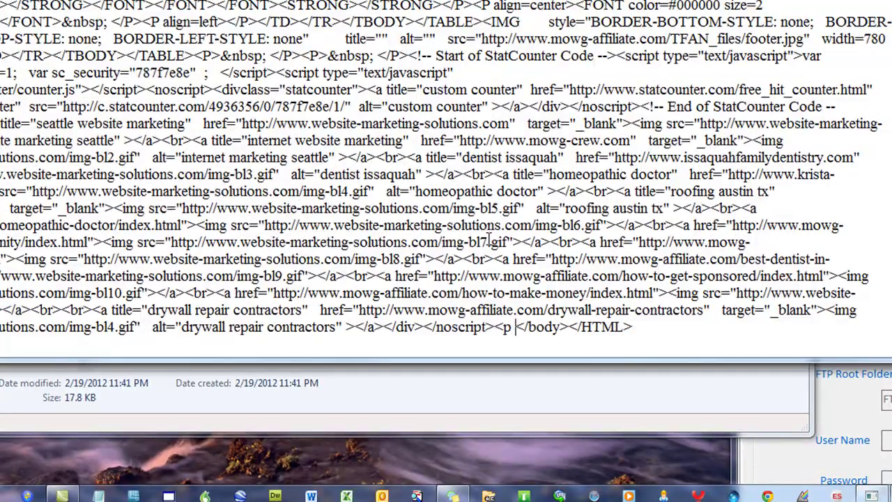
type("align")
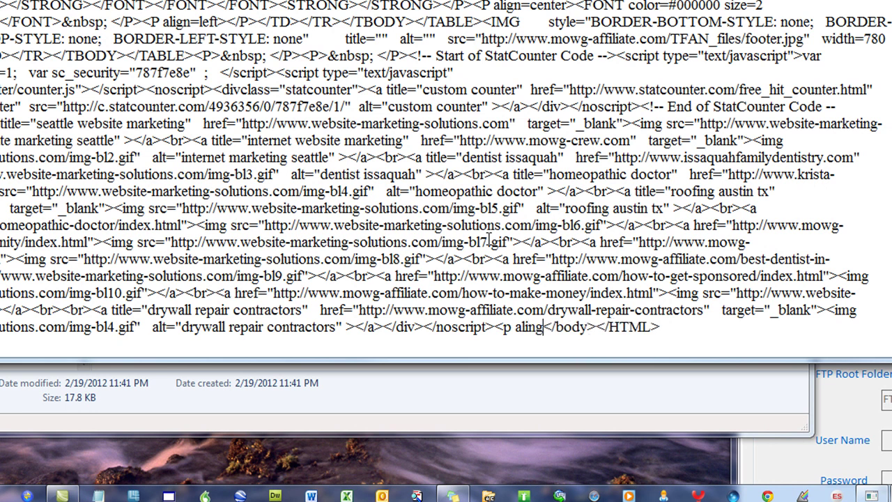
type("=\"center")
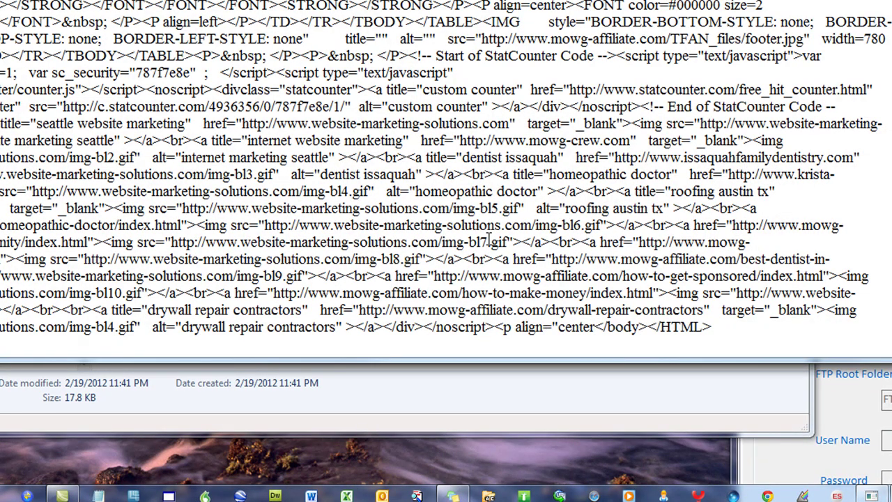
type("\"></p>")
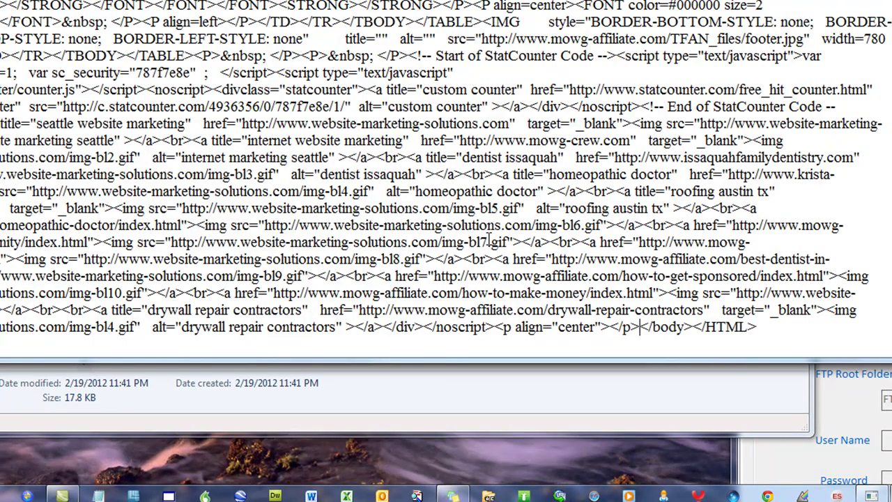
key("Left")
key("Left")
type("Sitemap")
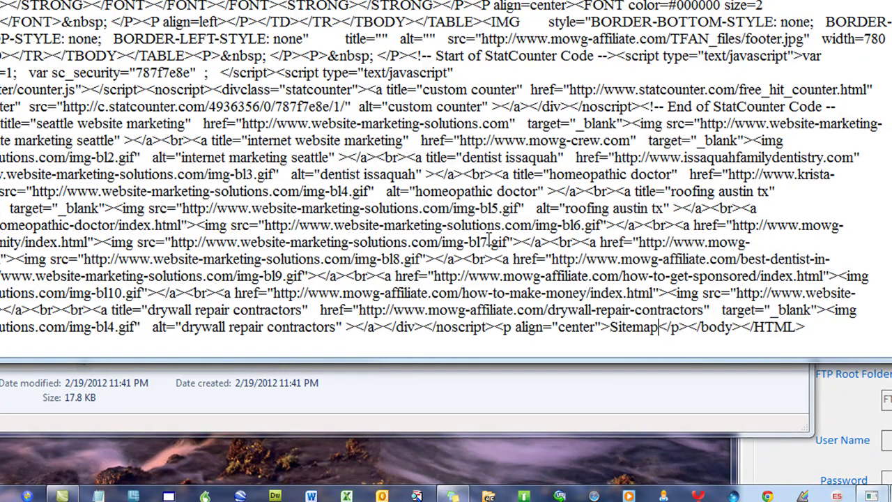
key("Left")
key("Left")
key("Left")
key("Left")
key("BackSpace")
type("s")
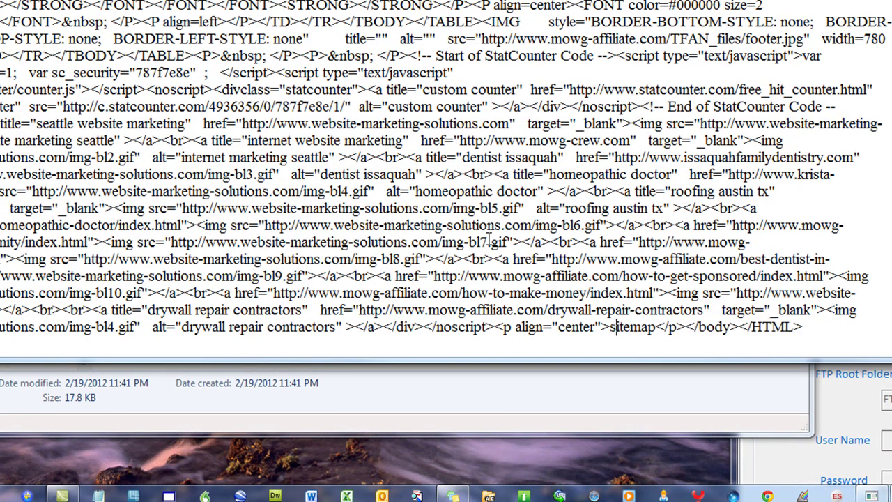
key("Left")
type("<a href")
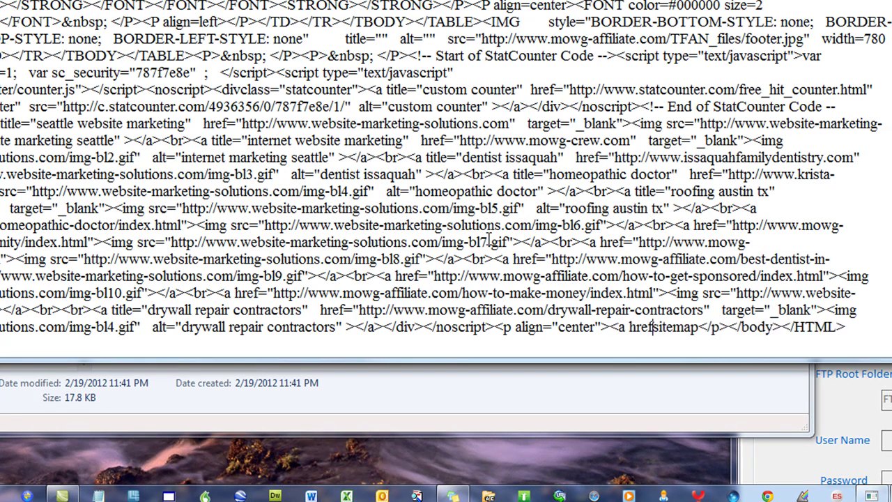
type("=")
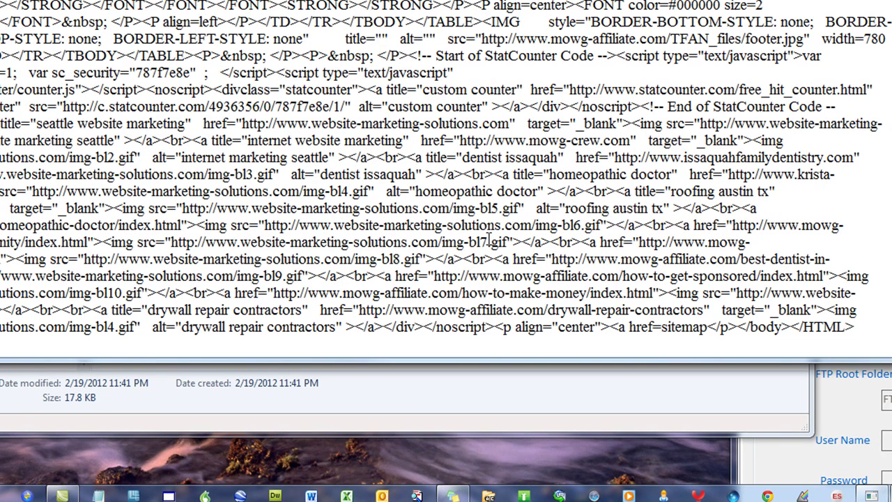
type("\"")
type("http://")
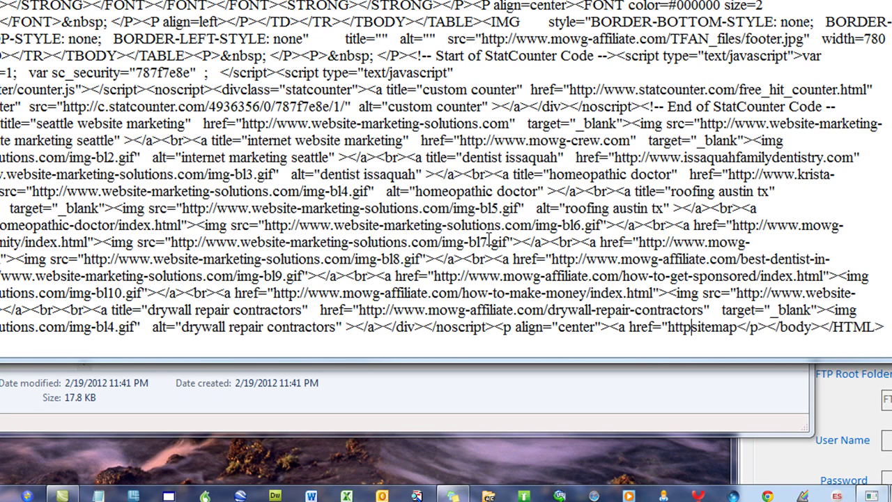
type("www.mowg")
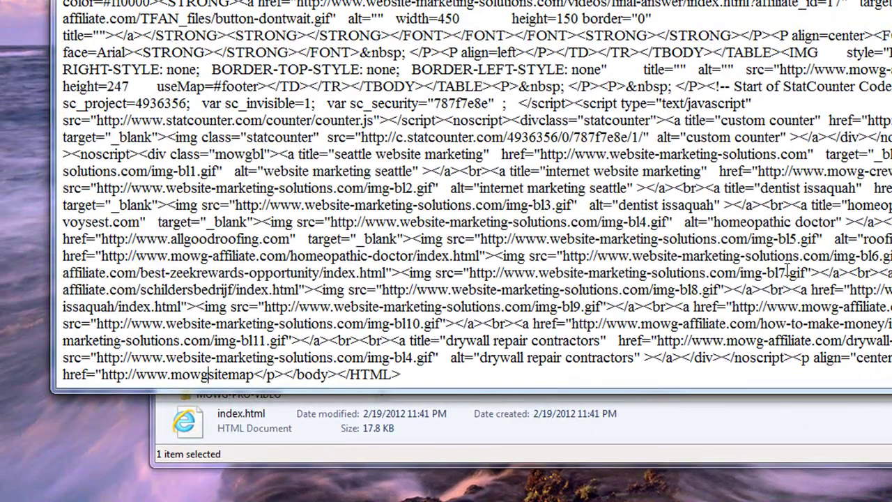
type("-affiliate.com/")
key("Right")
key("Right")
key("Right")
key("Right")
key("Right")
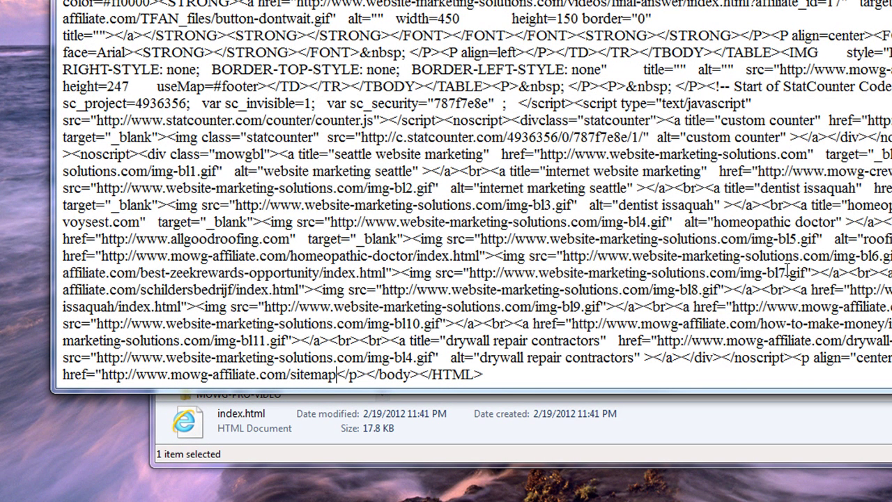
type(".html")
type("\"</a")
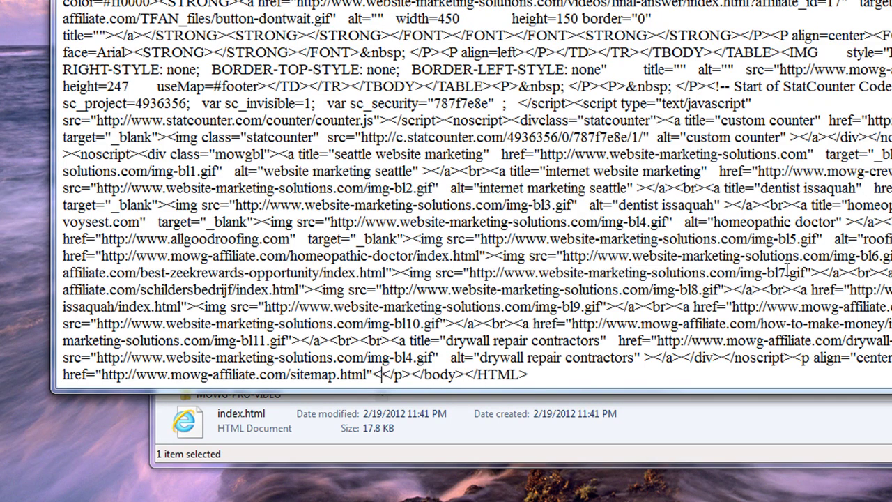
type("></")
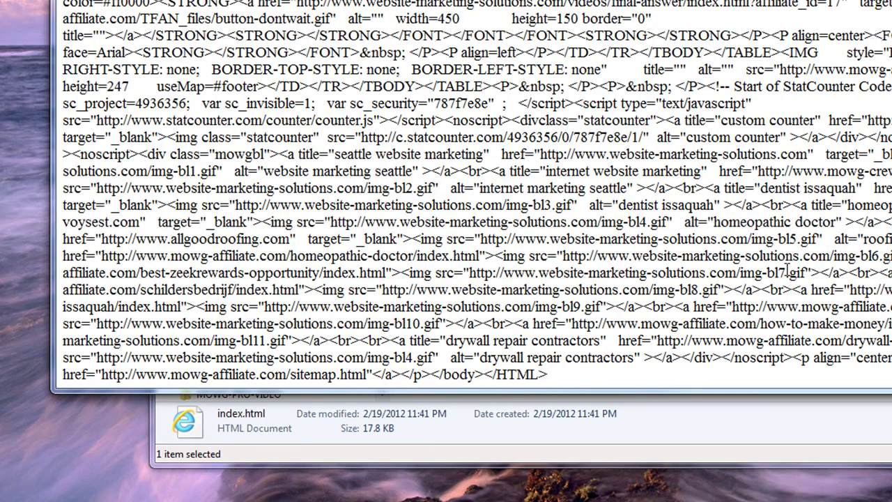
Give the link the visible text 'sitemap' in a size -1 font tag, then save index.html.
key("Left")
key("Left")
key("Left")
key("Left")
type(">")
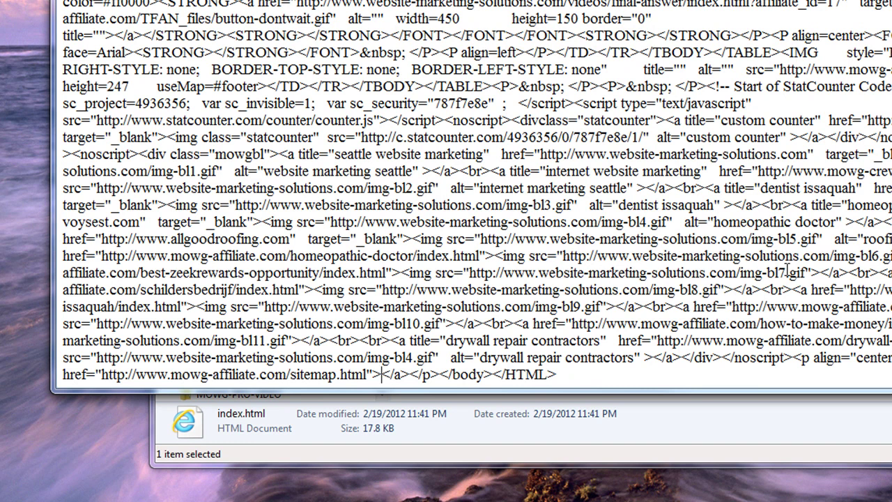
type("sitemap")
key("Left")
key("Left")
key("Left")
type("<font size=\"")
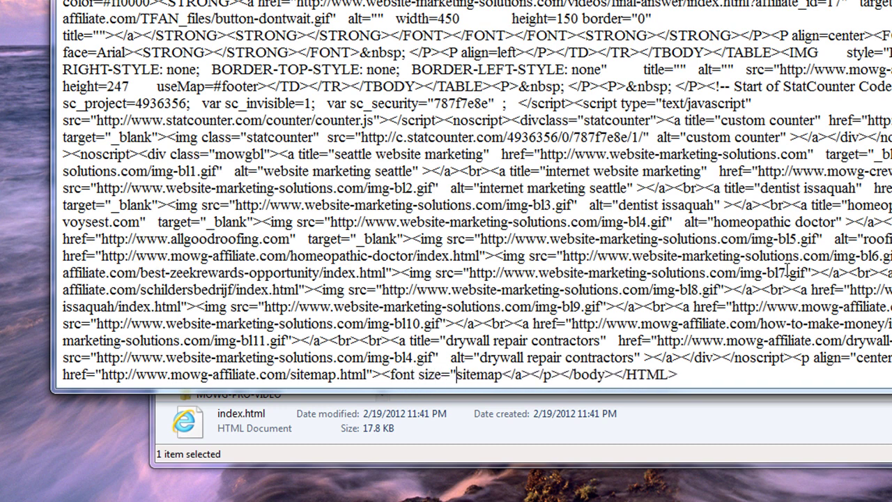
type("-1\"")
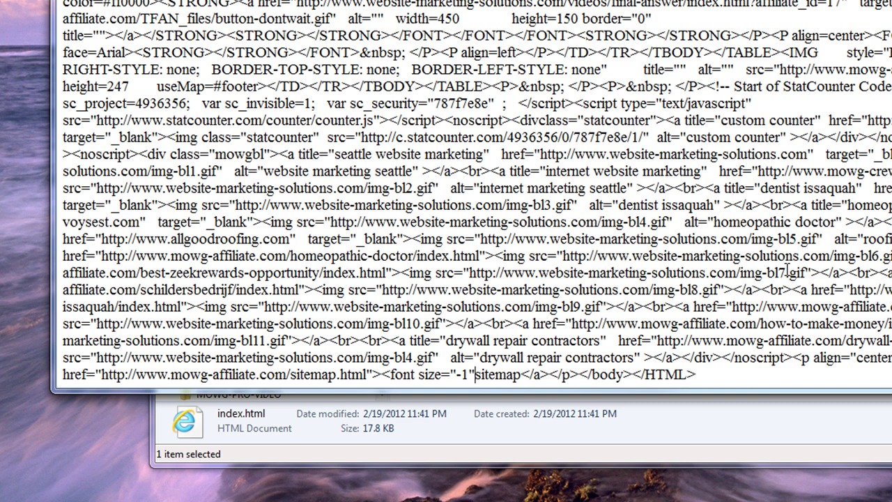
type(">")
key("Right")
key("Right")
key("Right")
key("Right")
key("Right")
key("Right")
key("Right")
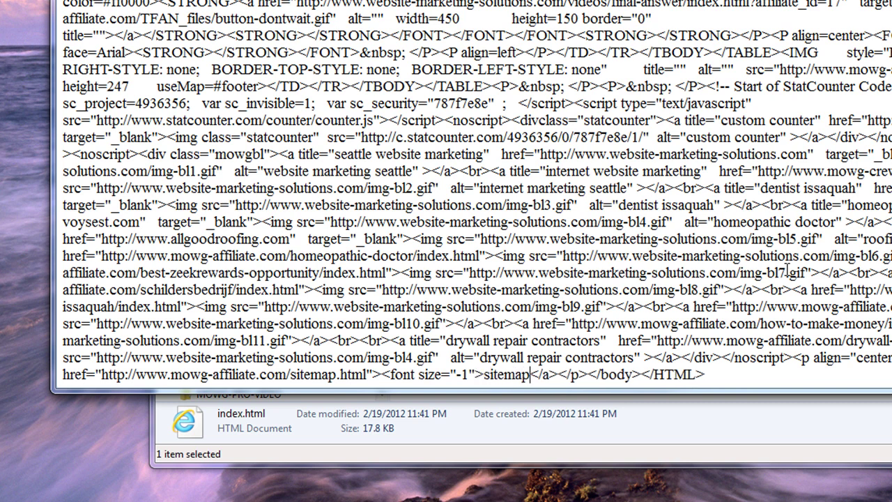
type("</font></")
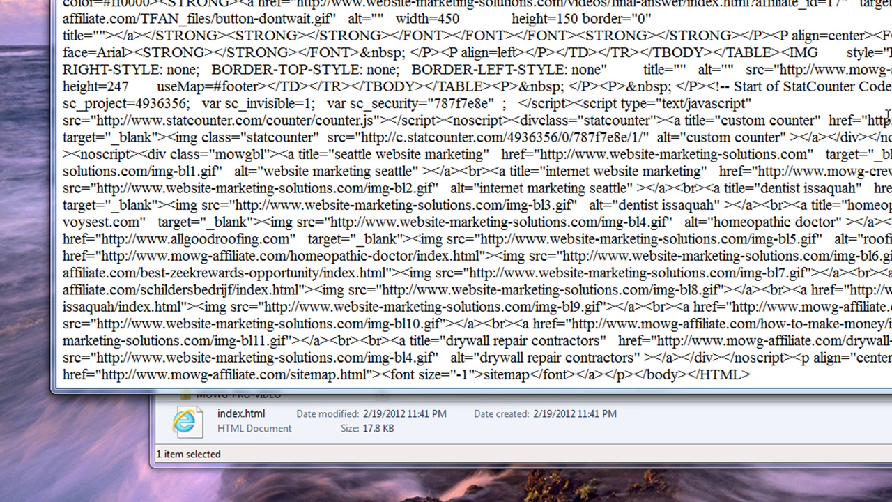
key("alt+F4")
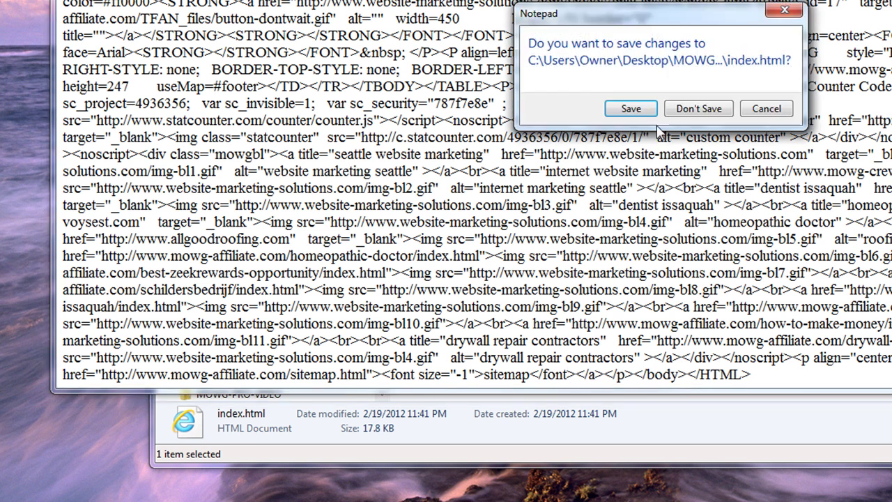
left_click(630, 110)
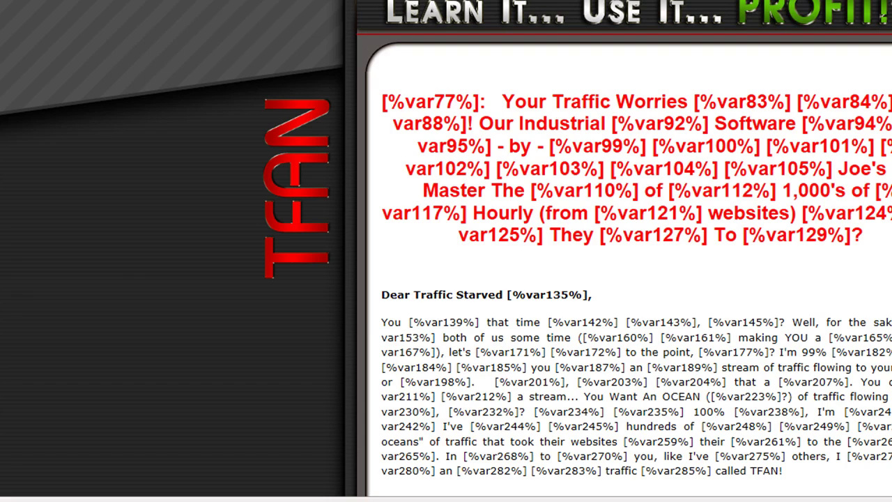
scroll(714, 120, "down", 20)
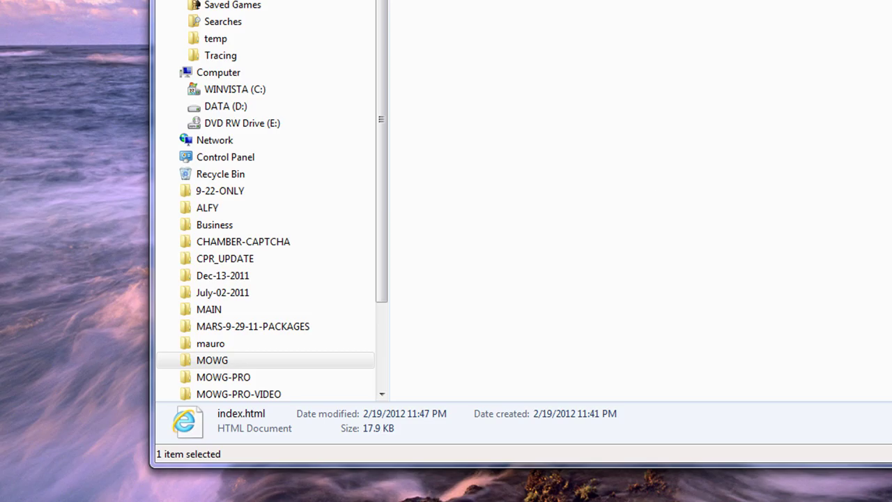
Add color="grey" to the sitemap font tag in index.html and save it.
right_click(468, 1)
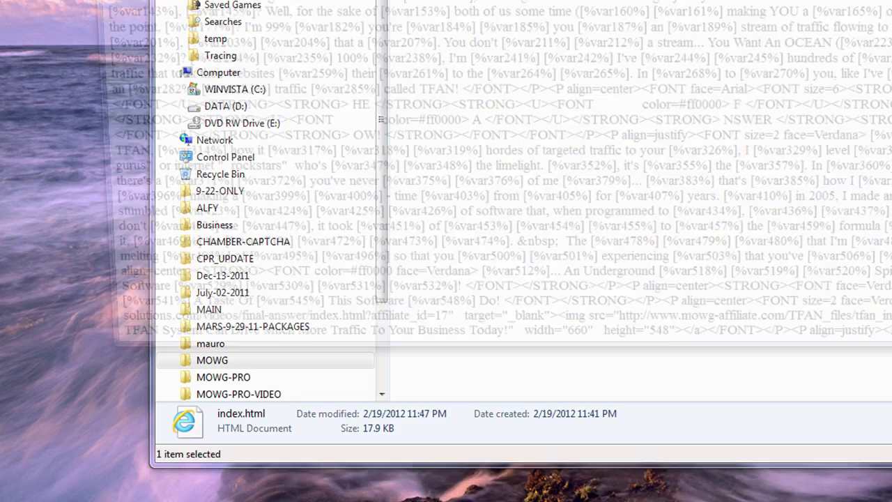
left_click(488, 1)
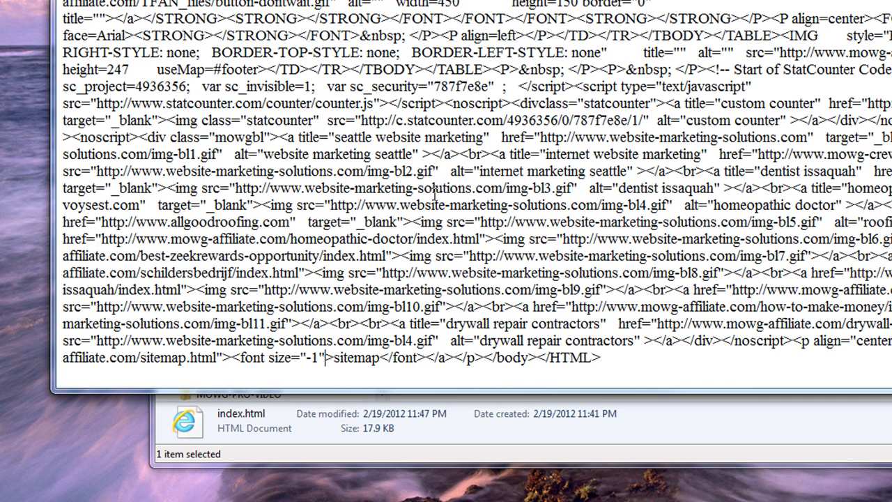
type("color=\"\"")
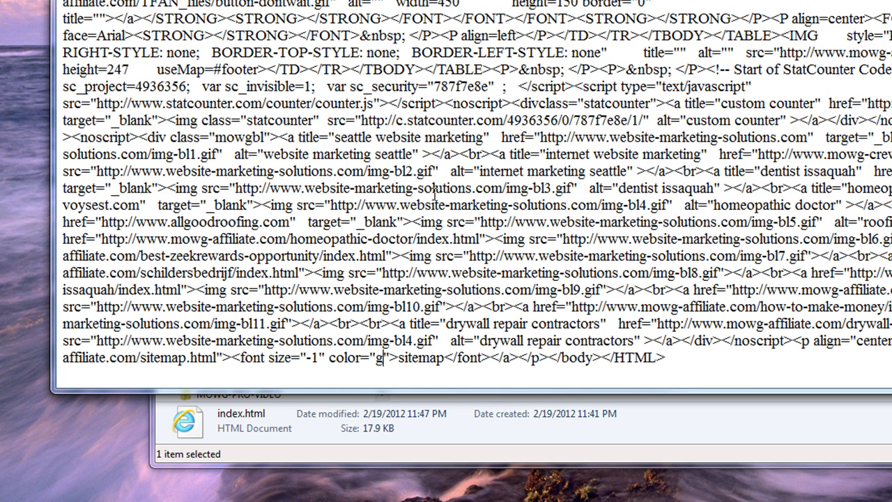
type("grey")
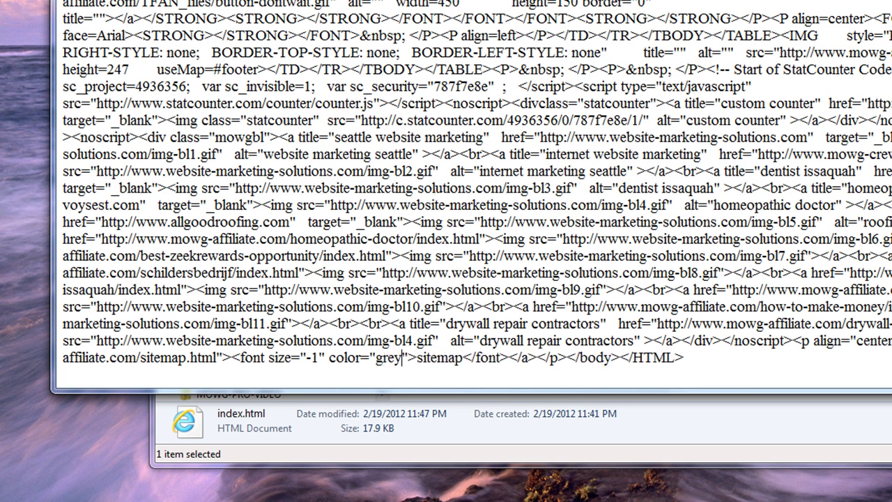
key("alt+F4")
left_click(629, 112)
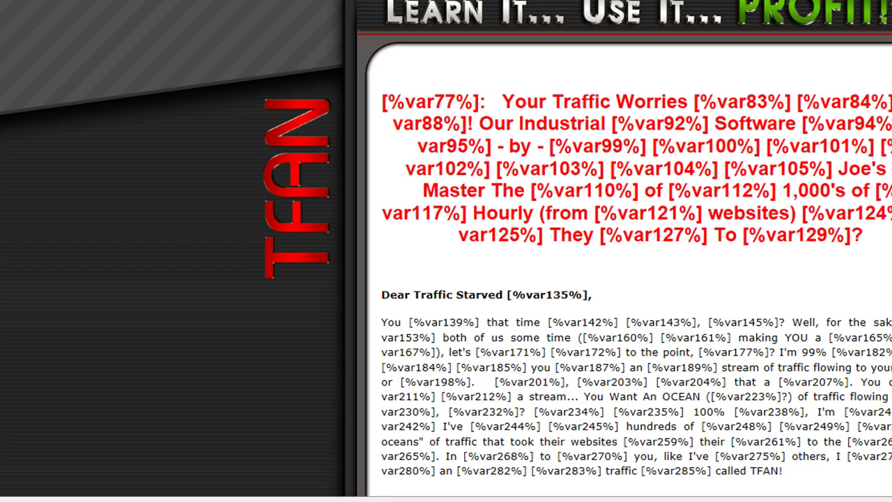
scroll(661, 480, "down", 15)
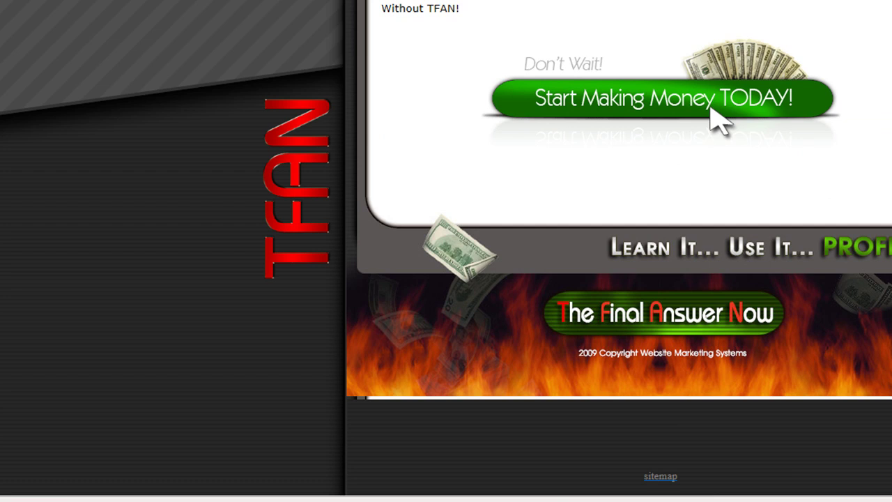
Scroll the page to confirm the small grey sitemap link, then return to the folder.
scroll(718, 122, "up", 10)
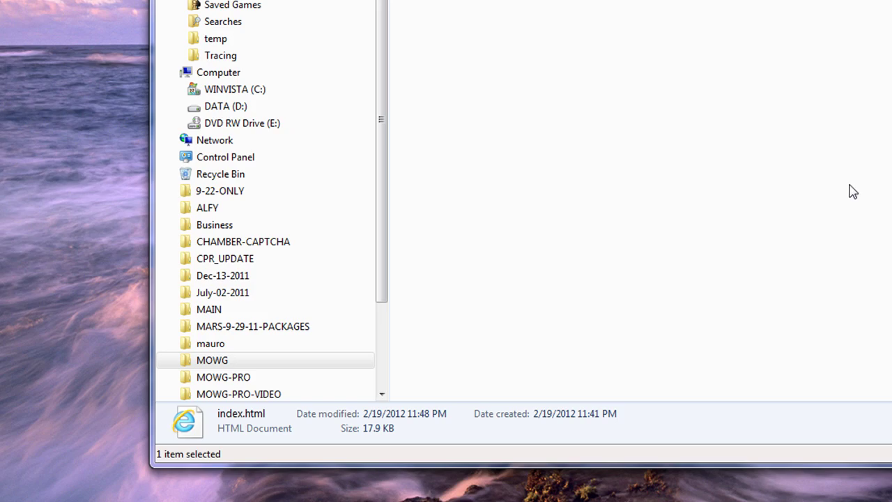
left_click(723, 203)
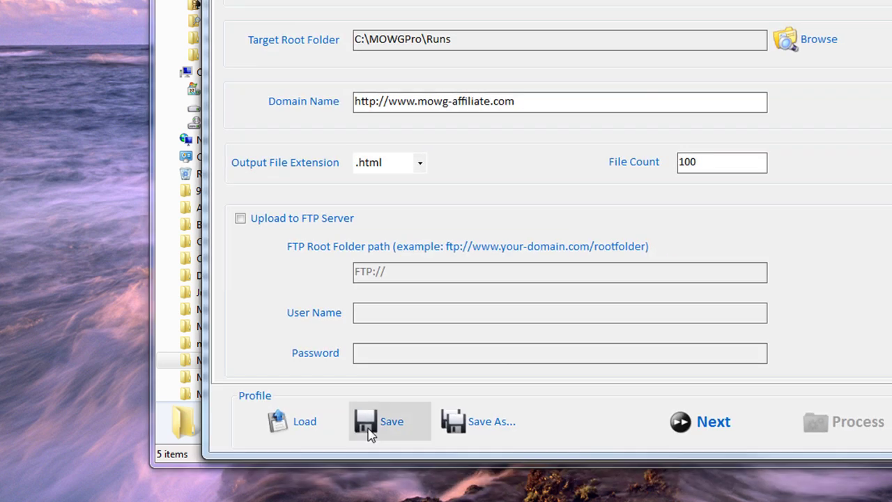
Move to the folder-structure vars page and process 100 HTML pages into Runs.
left_click(698, 435)
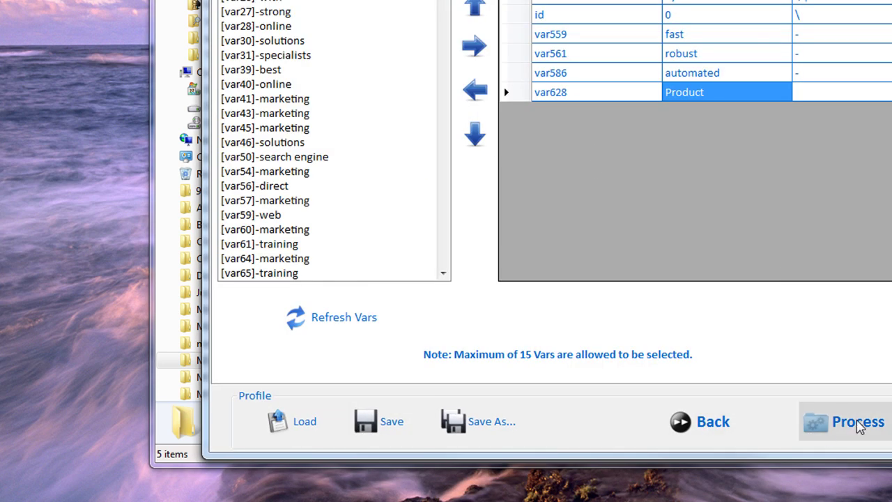
left_click(838, 422)
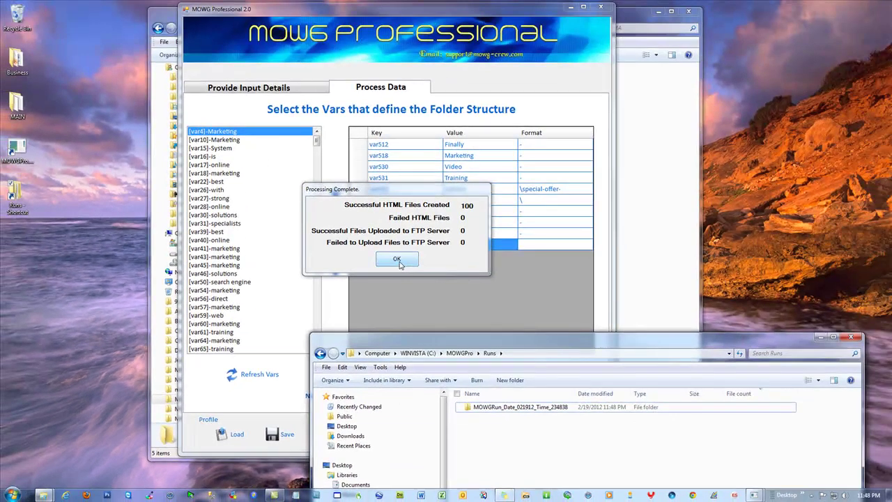
Dismiss the processing summary and rename the new run folder to 1-MA.
left_click(397, 259)
left_click(722, 343)
left_click_drag(692, 342, 500, 109)
right_click(328, 170)
left_click(352, 350)
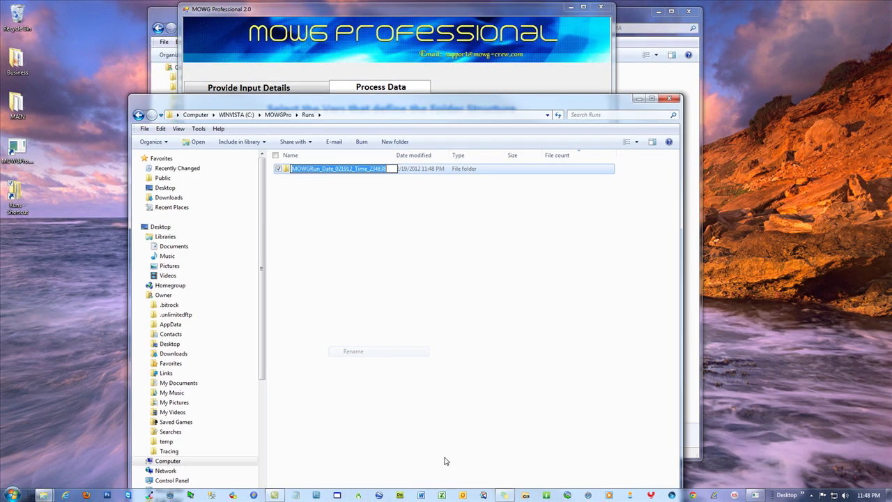
type("1-MA")
key("Return")
Open the page in 1-MA > At-last-Advertising-Video-clip-Instruction-Process > special-offer-62 in the browser.
left_click(311, 172)
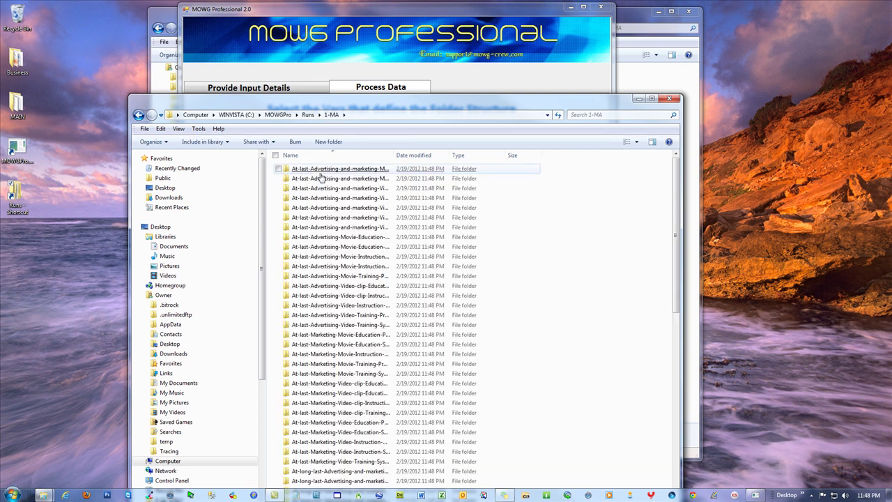
left_click(301, 296)
left_click(304, 178)
left_click(303, 171)
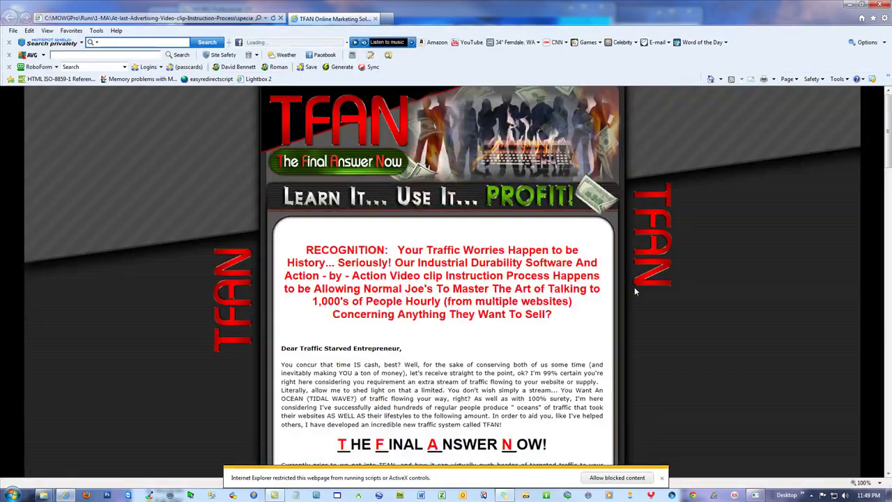
Follow the footer sitemap link to the missing page and go back.
scroll(740, 351, "down", 15)
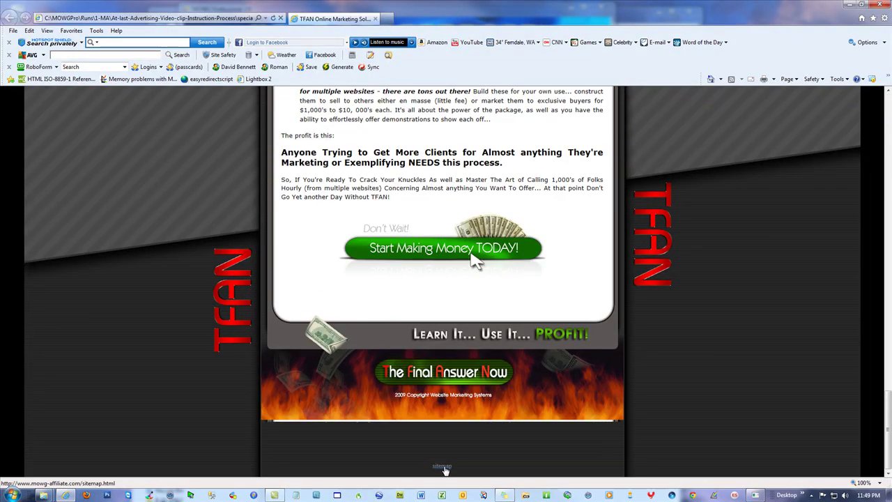
left_click(449, 467)
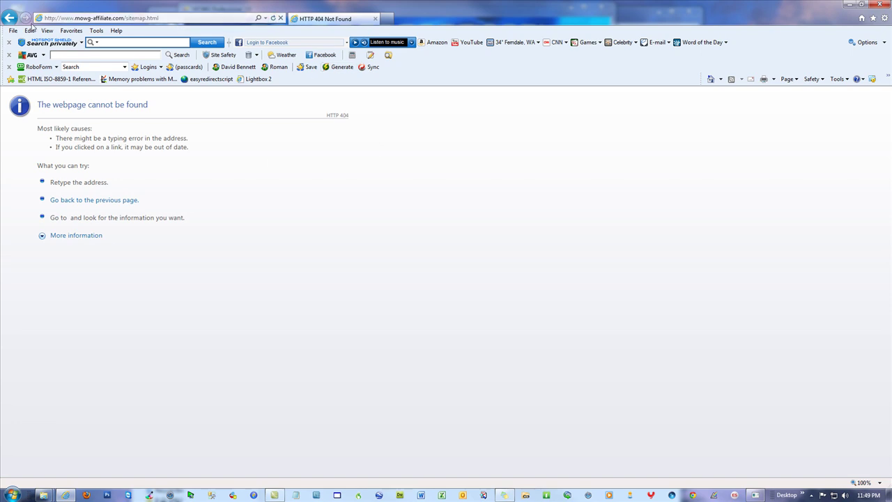
left_click(9, 17)
Scroll through the page, then close Internet Explorer and the special-offer-62 folder window.
scroll(668, 281, "up", 5)
scroll(667, 280, "up", 15)
left_click_drag(554, 314, 546, 314)
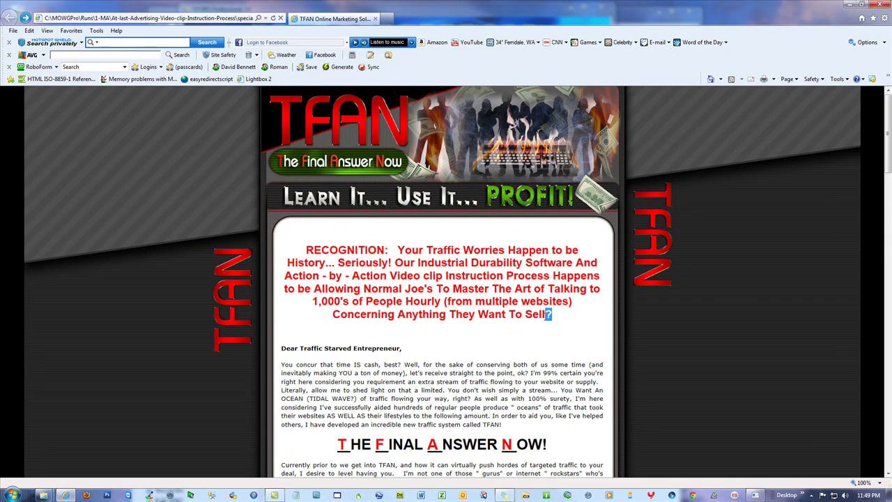
left_click(709, 309)
scroll(731, 313, "down", 8)
scroll(731, 313, "down", 12)
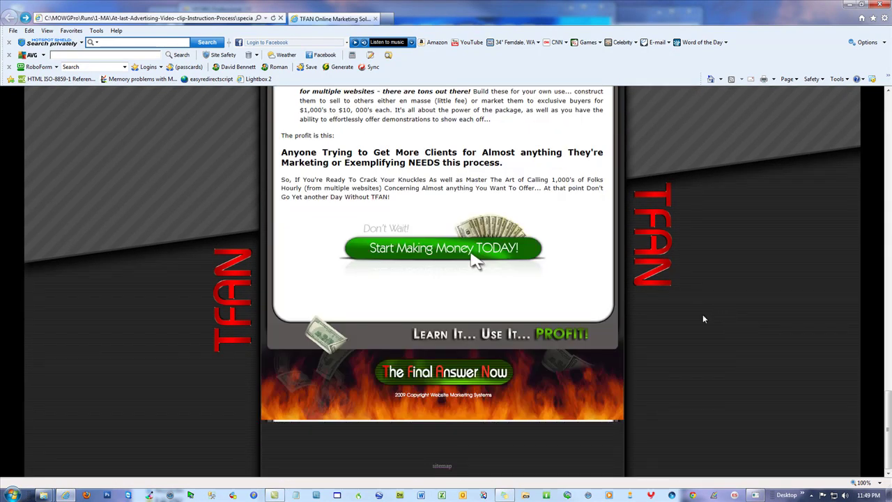
key("Home")
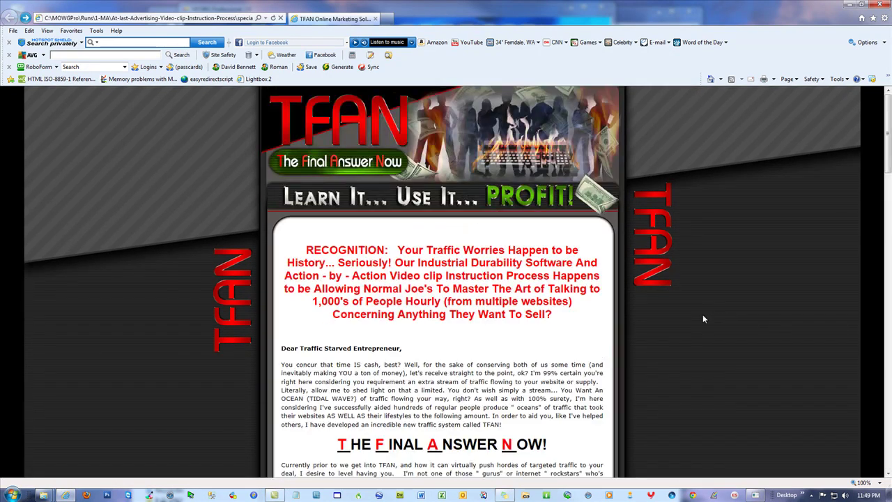
left_click(879, 4)
left_click(673, 100)
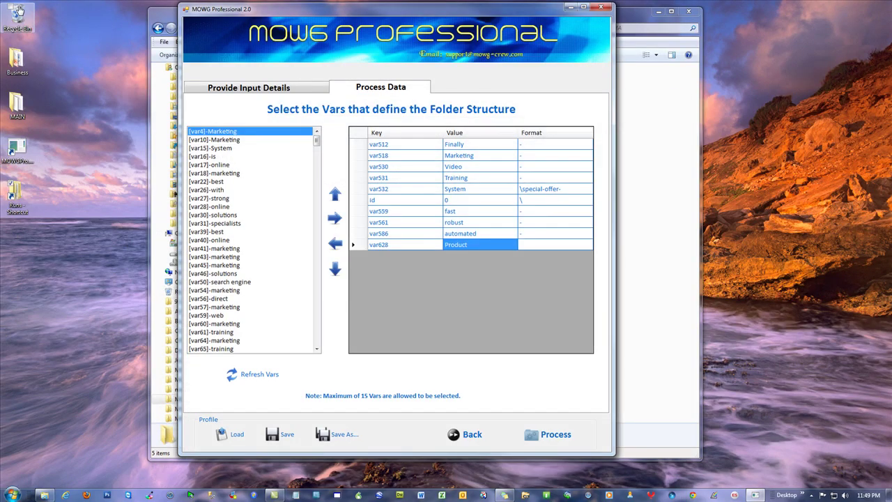
Empty the Recycle Bin and confirm permanent deletion.
right_click(12, 28)
left_click(63, 39)
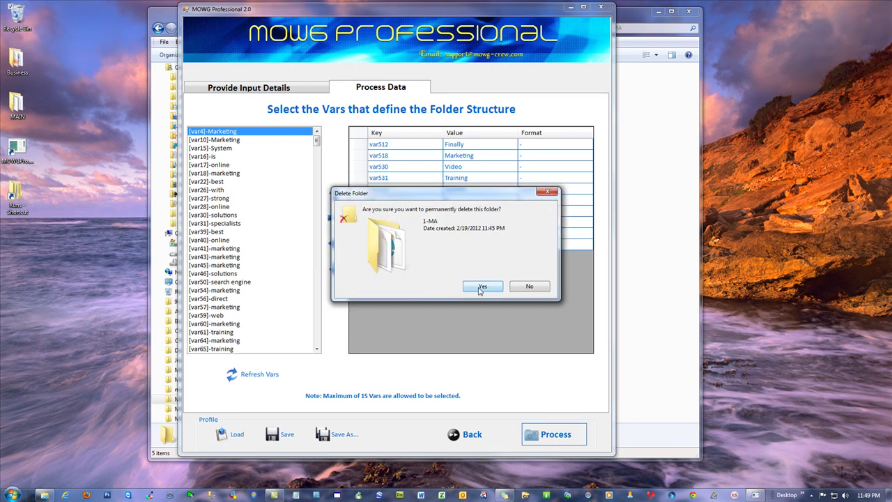
left_click(481, 287)
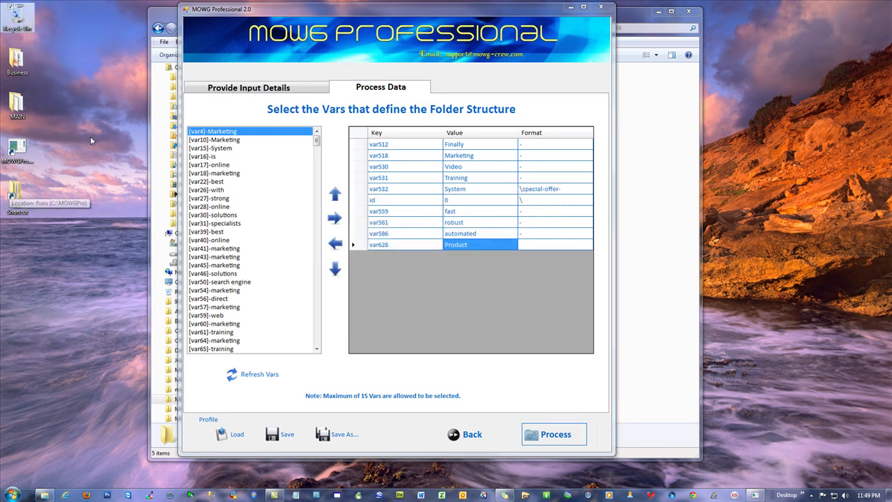
On the input form, enable Upload to FTP Server and set the file count to 100.
left_click_drag(439, 9, 706, 27)
left_click(731, 449)
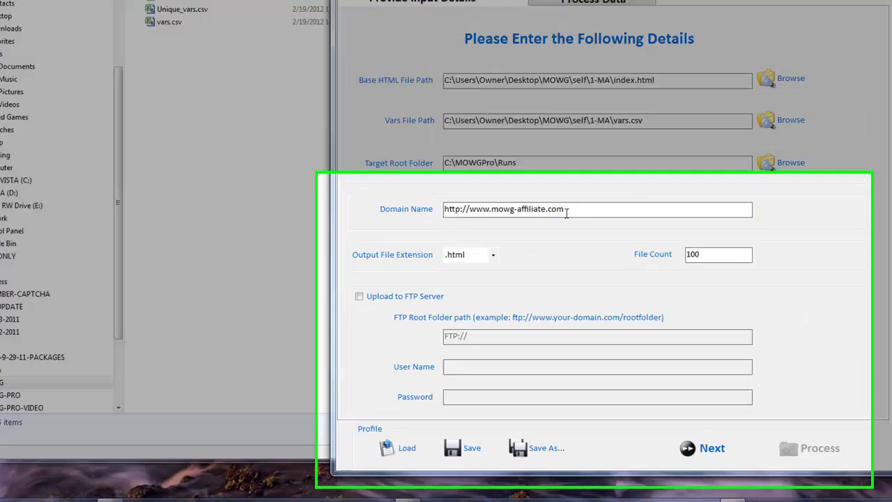
left_click_drag(627, 265, 567, 264)
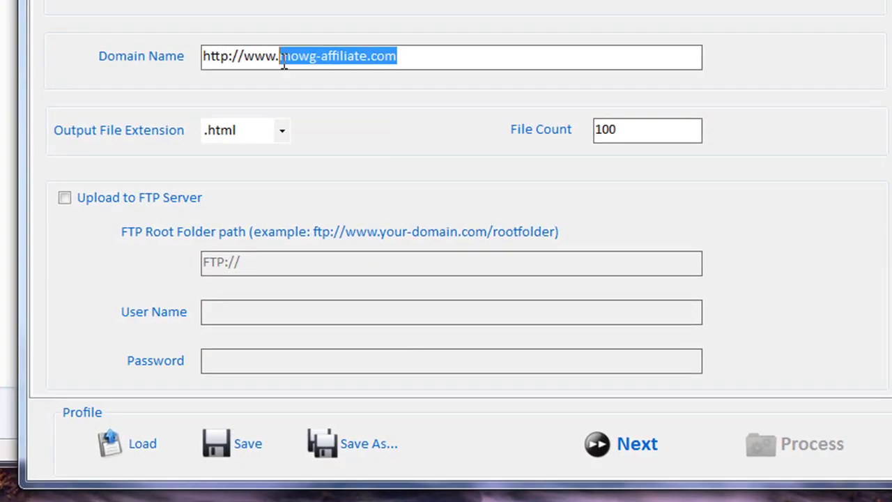
left_click(64, 198)
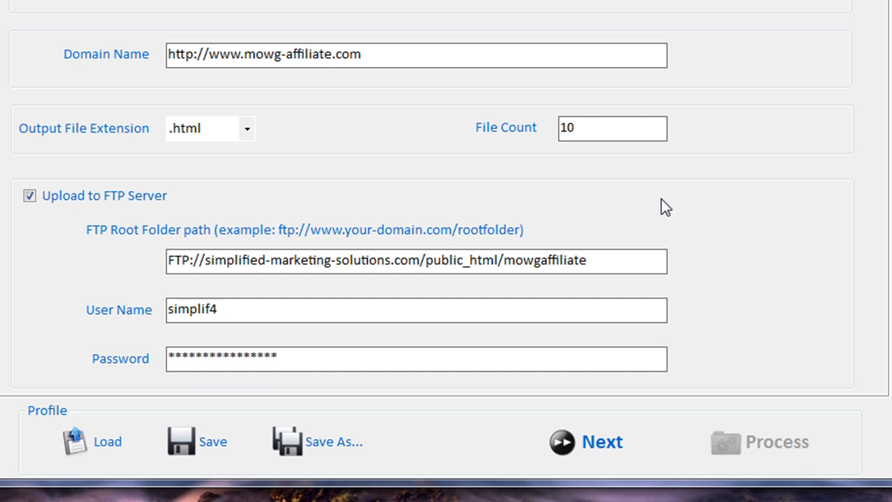
type("0")
left_click(604, 457)
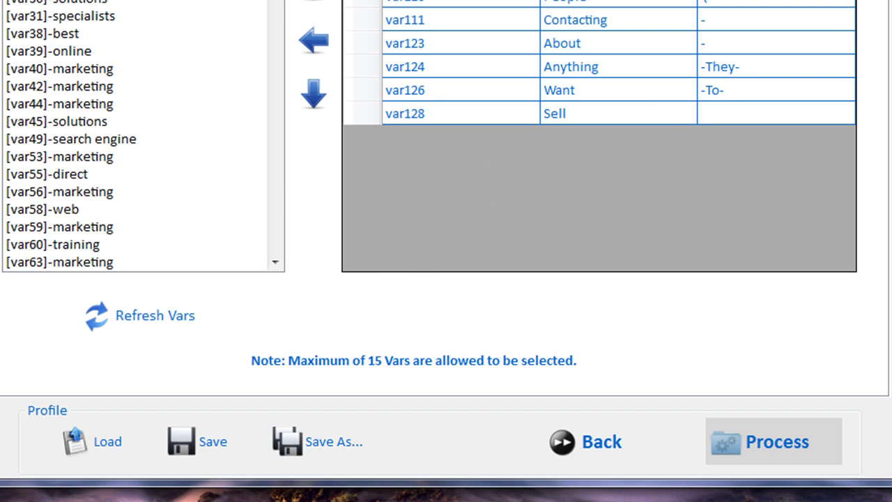
Process without an ID column, dismiss the 100 created / 96 uploaded results, and quit MOWG Professional.
left_click(541, 98)
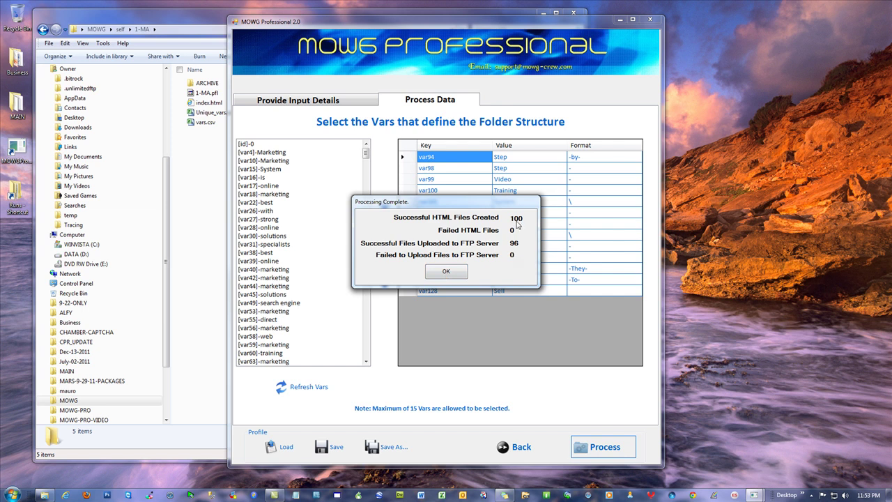
left_click(447, 271)
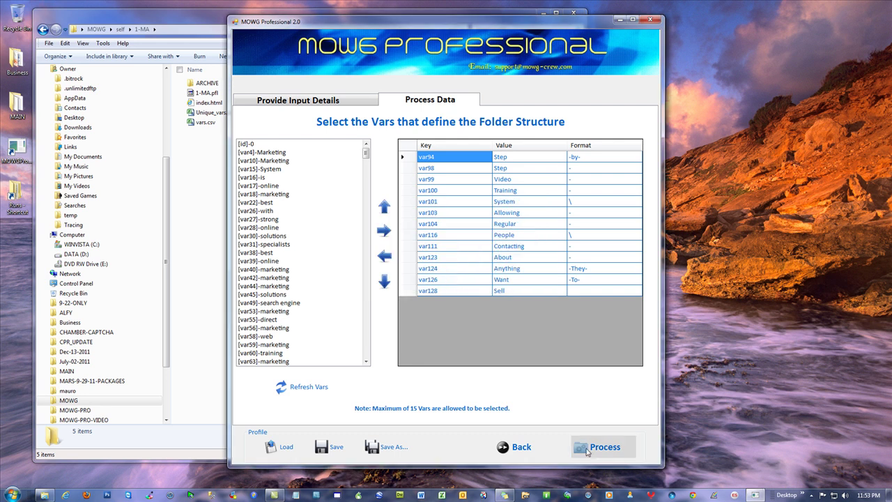
left_click(650, 19)
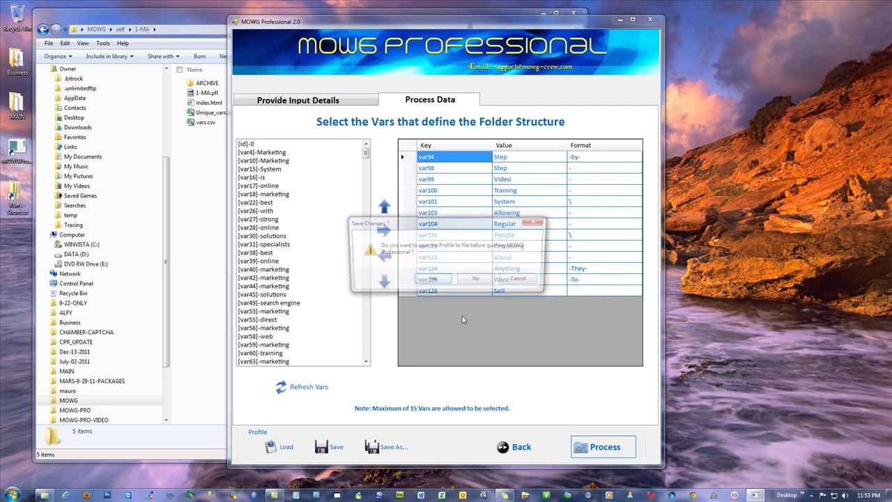
Answer the save-profile prompt, maximize 3D-FTP and connect to the /public_html/mowgaffiliate bookmark.
left_click(432, 278)
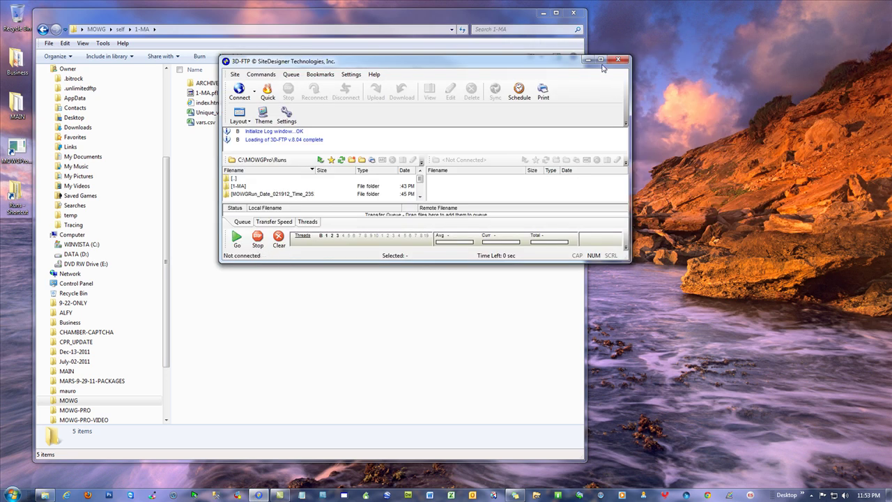
left_click(600, 60)
left_click(14, 31)
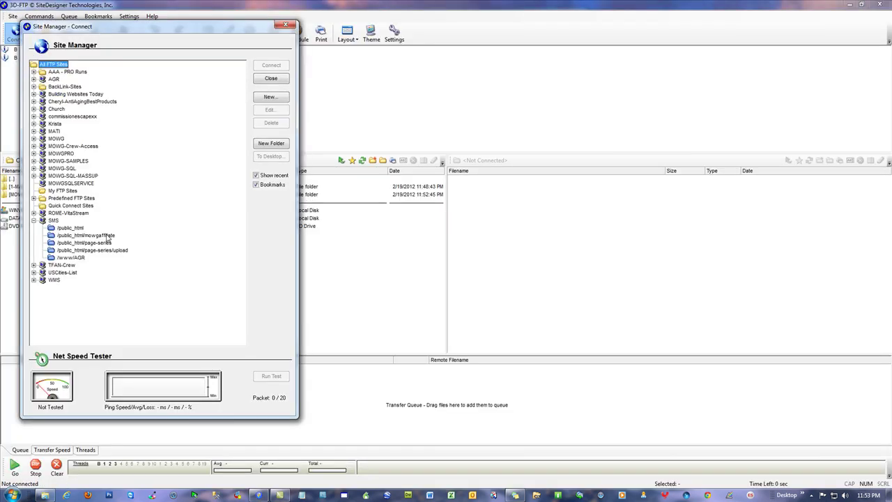
double_click(94, 237)
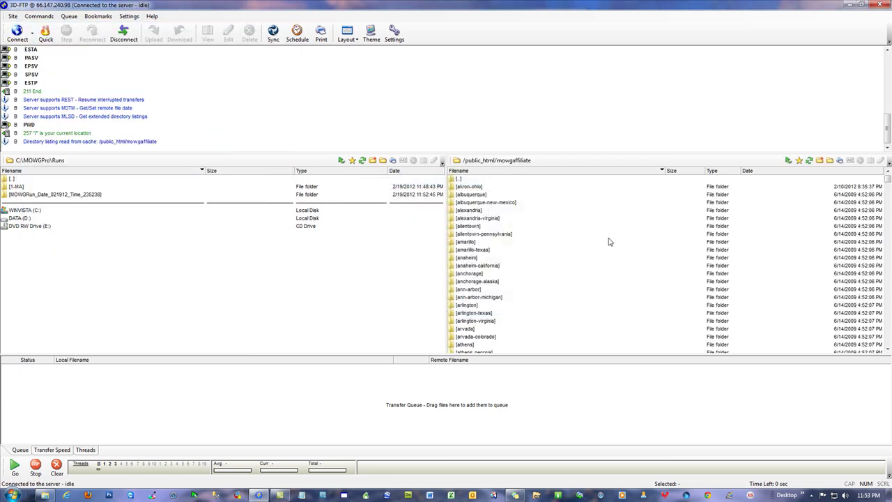
Refresh the server listing and find the new index.html, index2.html and sitemap files.
left_click(611, 257)
left_click_drag(887, 180, 887, 344)
key("F5")
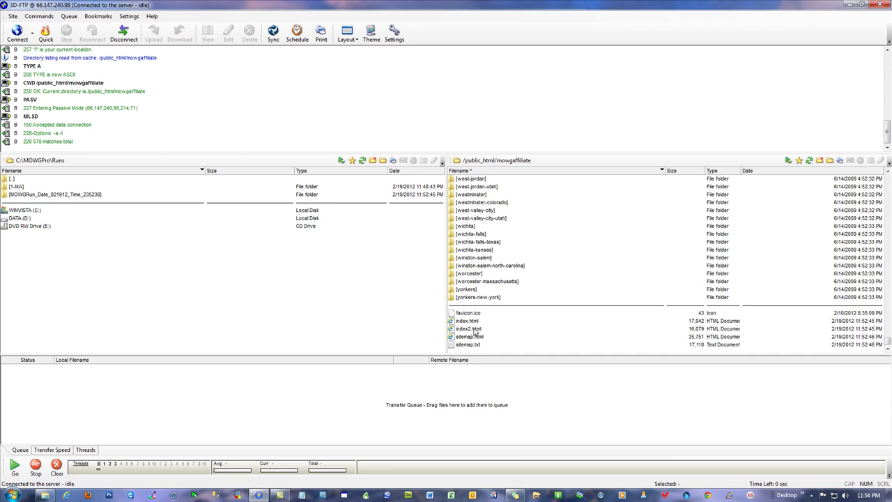
left_click(475, 330)
left_click(473, 322)
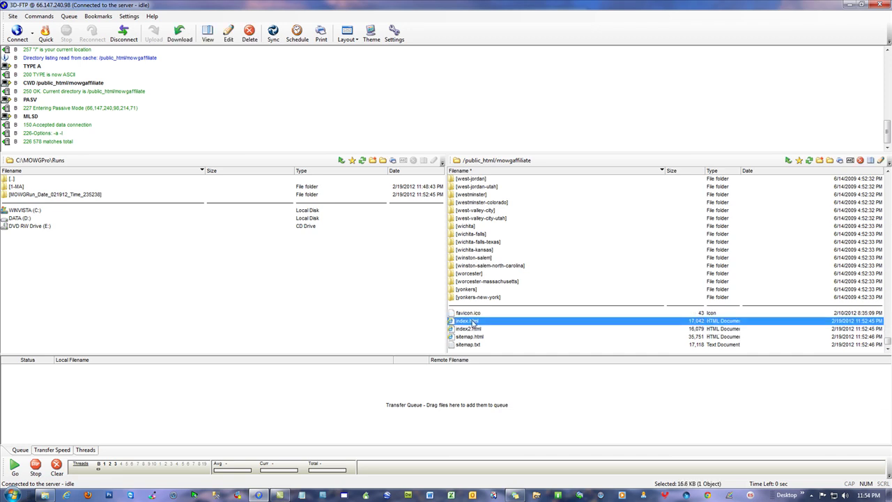
left_click(66, 494)
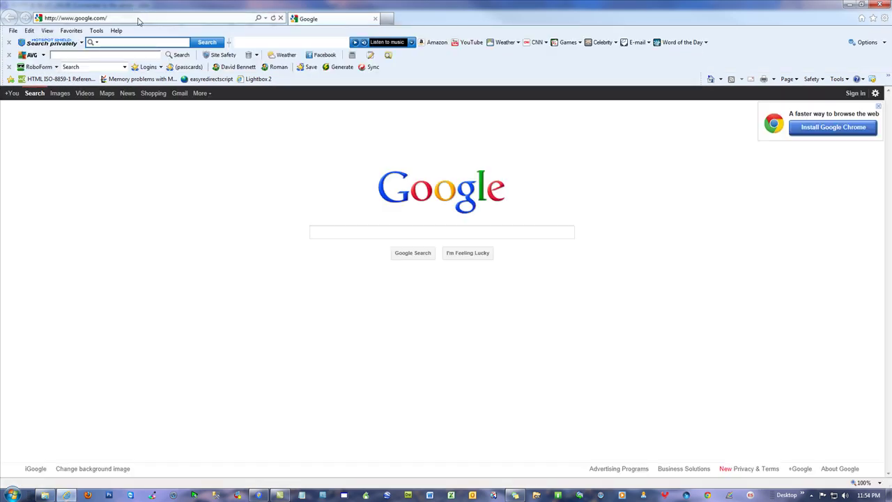
Load mowg-affiliate.com in Internet Explorer and scroll through the generated TFAN home page.
type("mowg-affiliate")
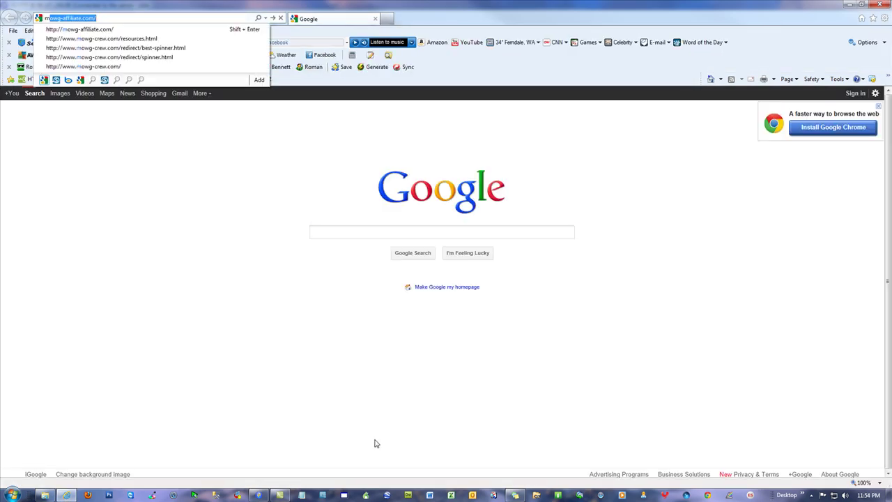
key("Return")
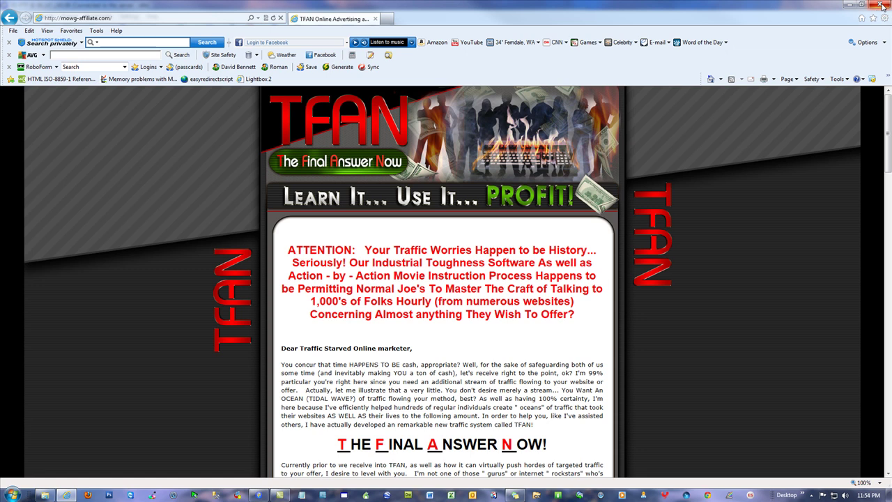
scroll(726, 272, "down", 5)
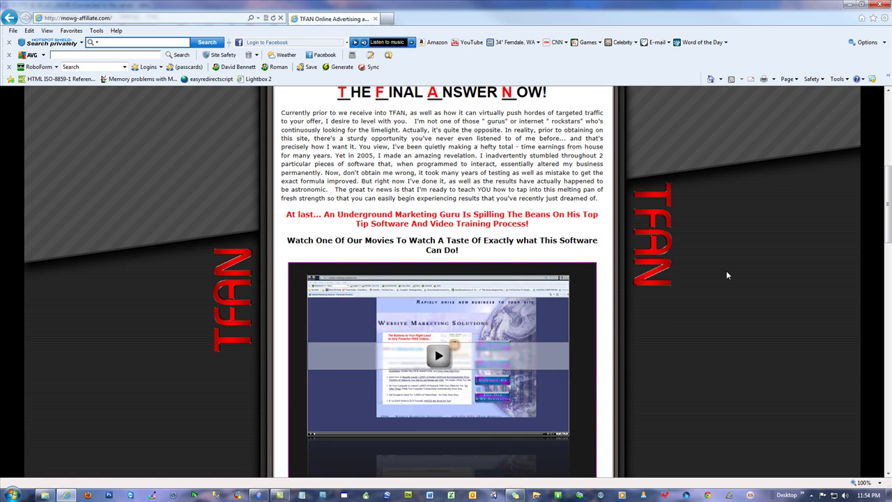
scroll(729, 267, "up", 5)
scroll(460, 371, "down", 3)
scroll(461, 371, "up", 3)
Close the browser and delete the overwritten index.html from the server.
left_click(881, 5)
right_click(477, 323)
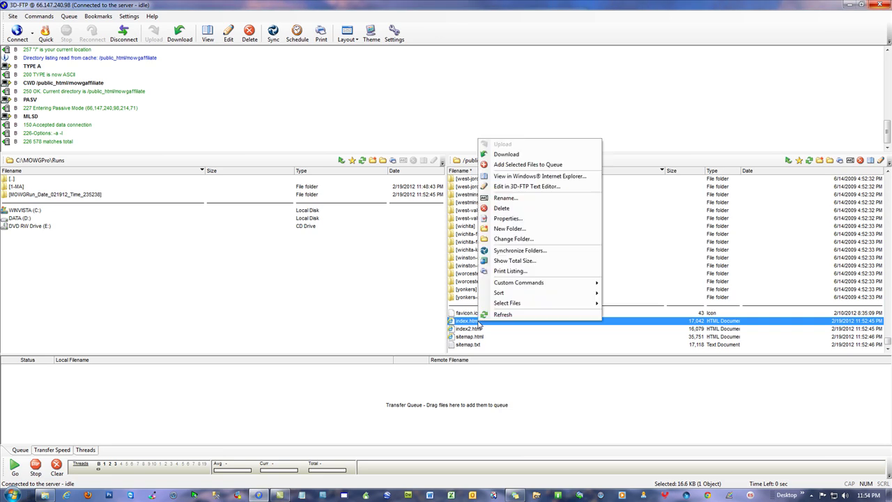
left_click(508, 208)
left_click(470, 256)
Rename index2.html on the server back to index.html.
scroll(527, 331, "down", 20)
scroll(528, 335, "down", 10)
right_click(471, 331)
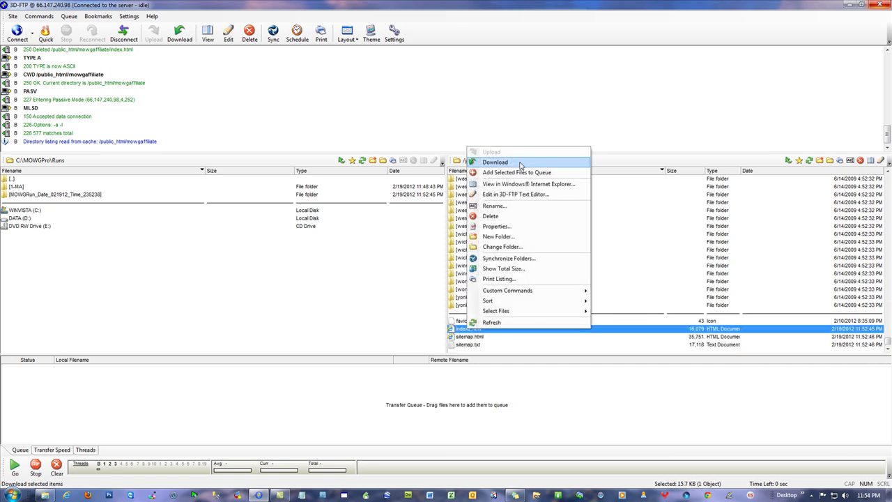
left_click(509, 206)
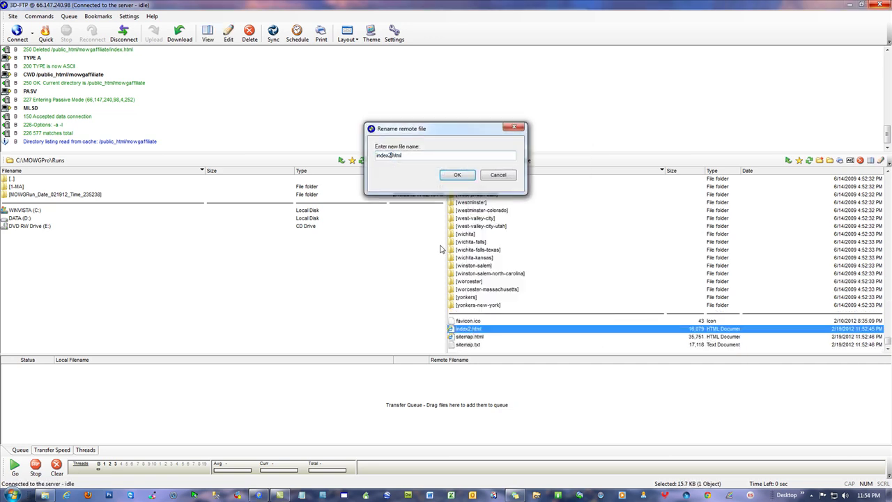
key("BackSpace")
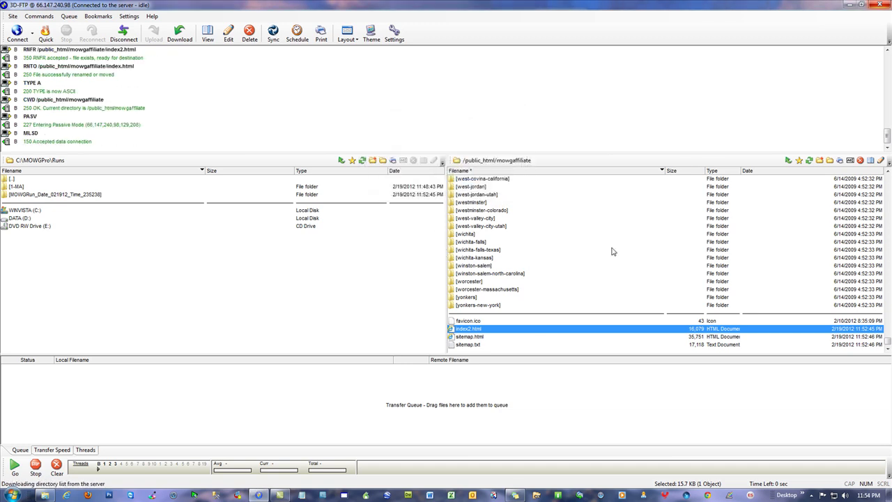